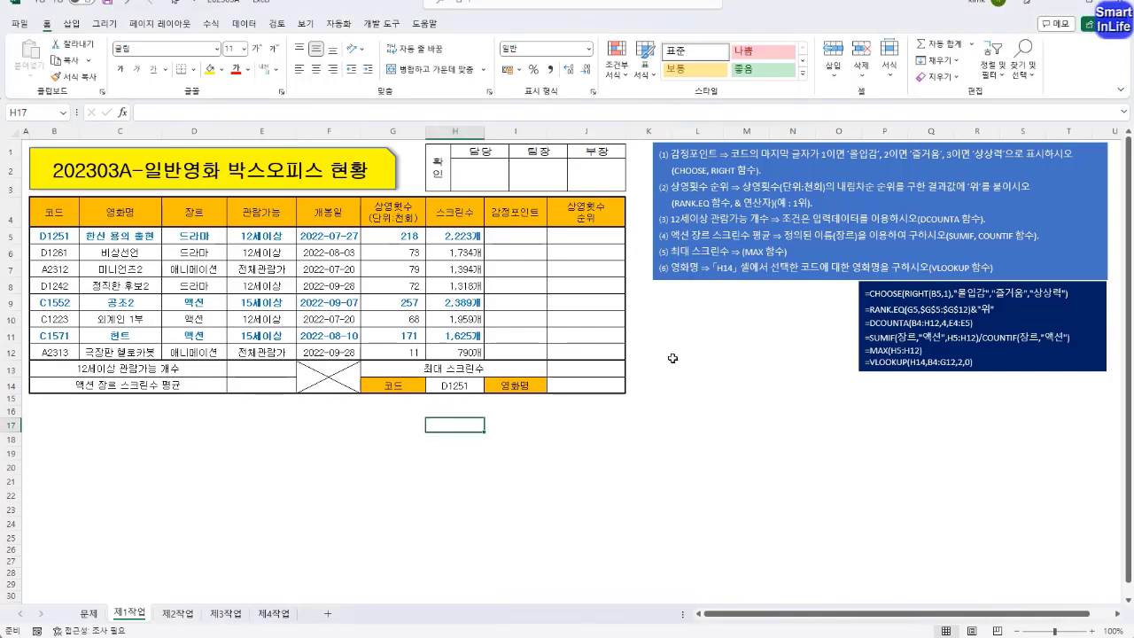
Enter =RIGHT(B5,1) in cell I5 to extract the last character of the code
left_click(523, 238)
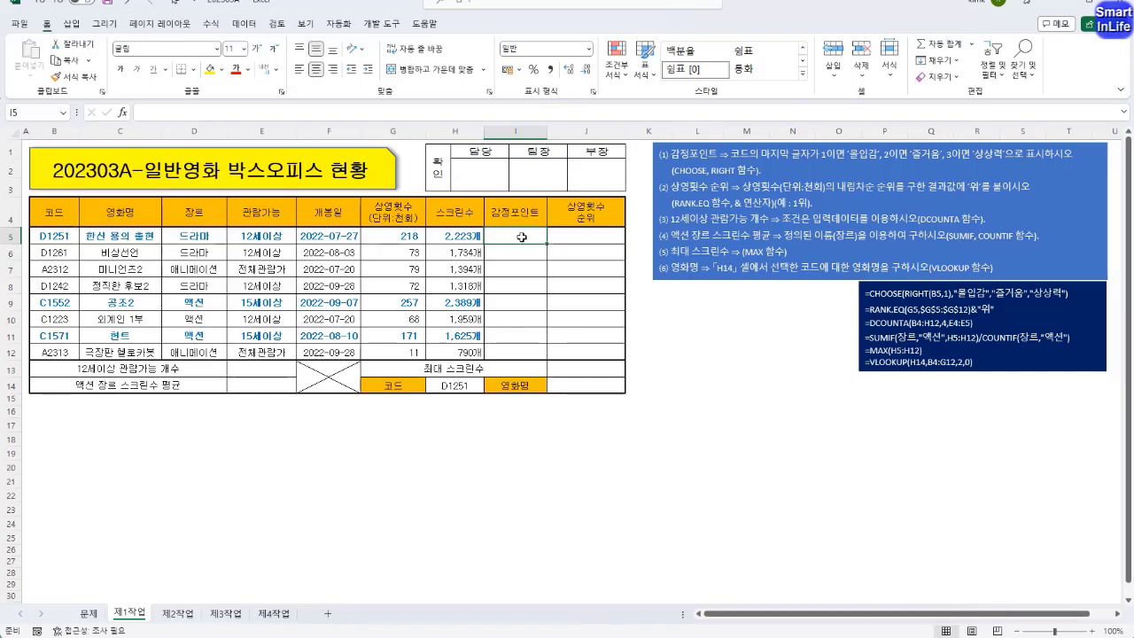
type("=")
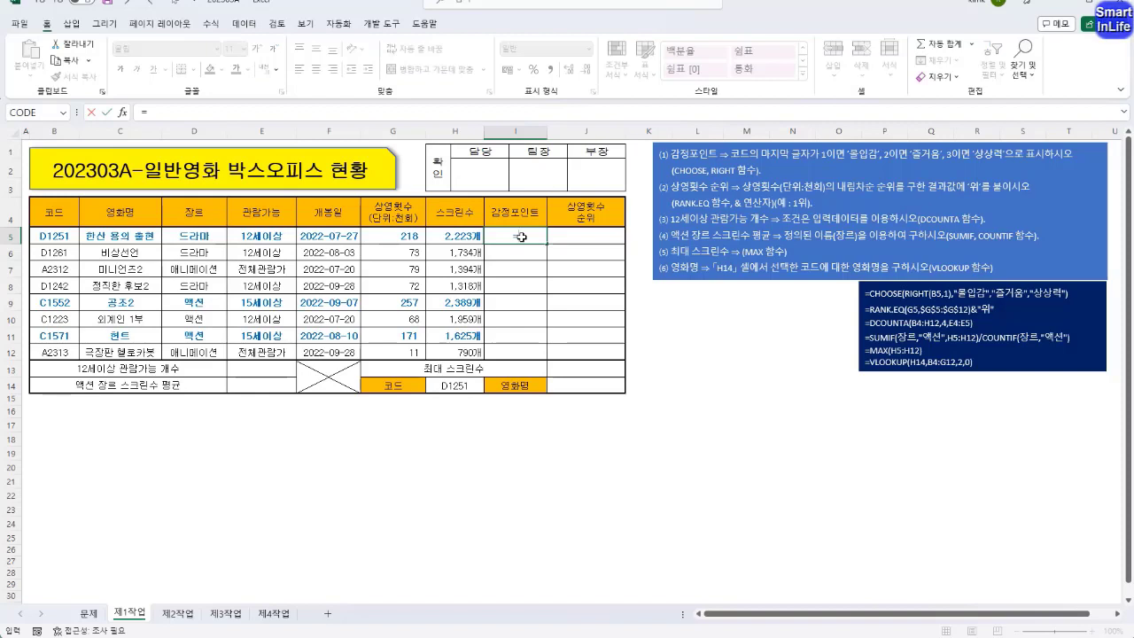
type("RIGHT(")
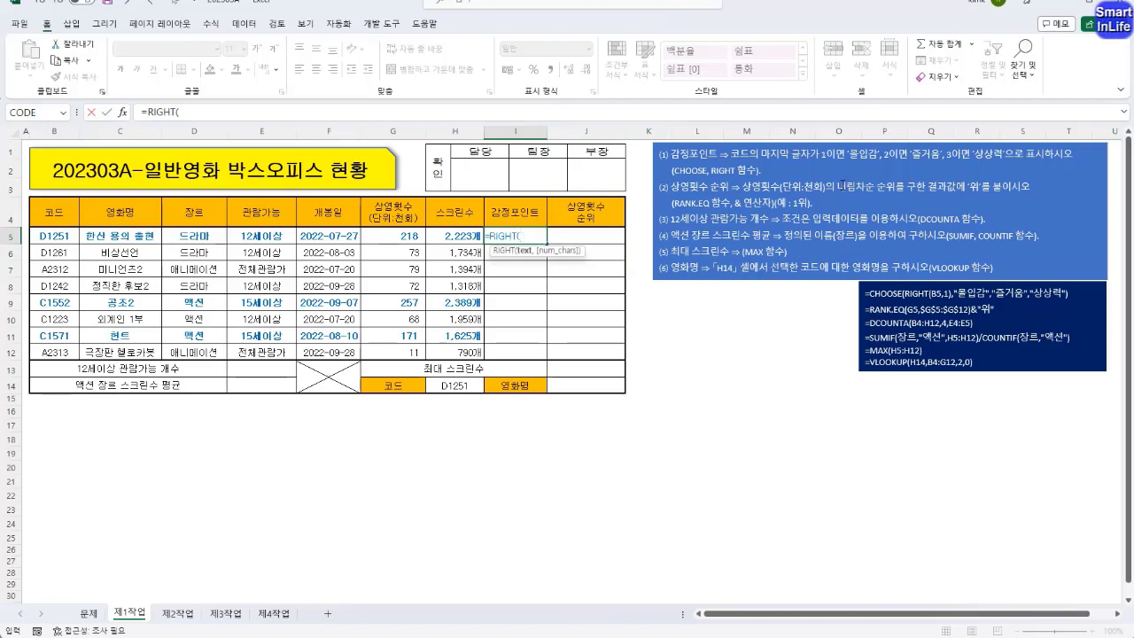
left_click(60, 237)
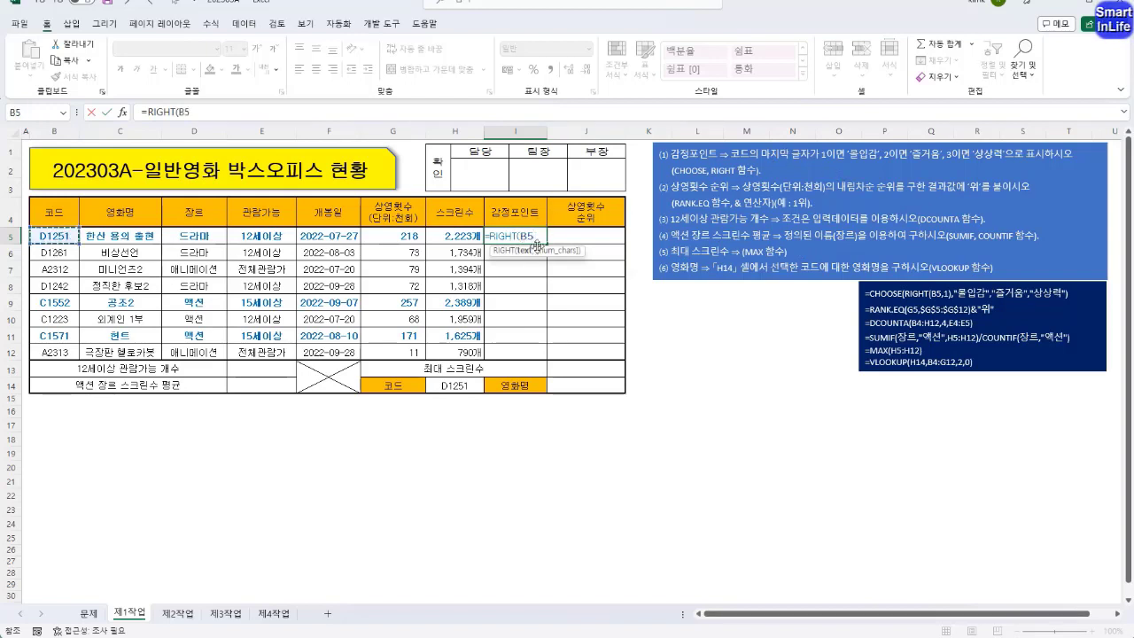
type(",")
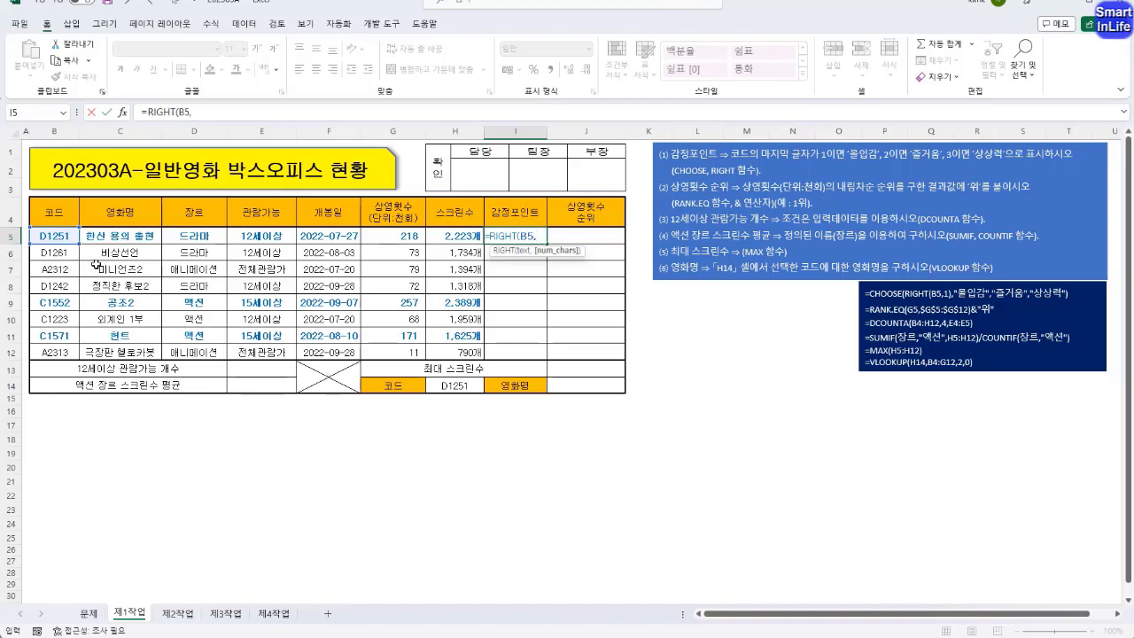
type("1")
key("Return")
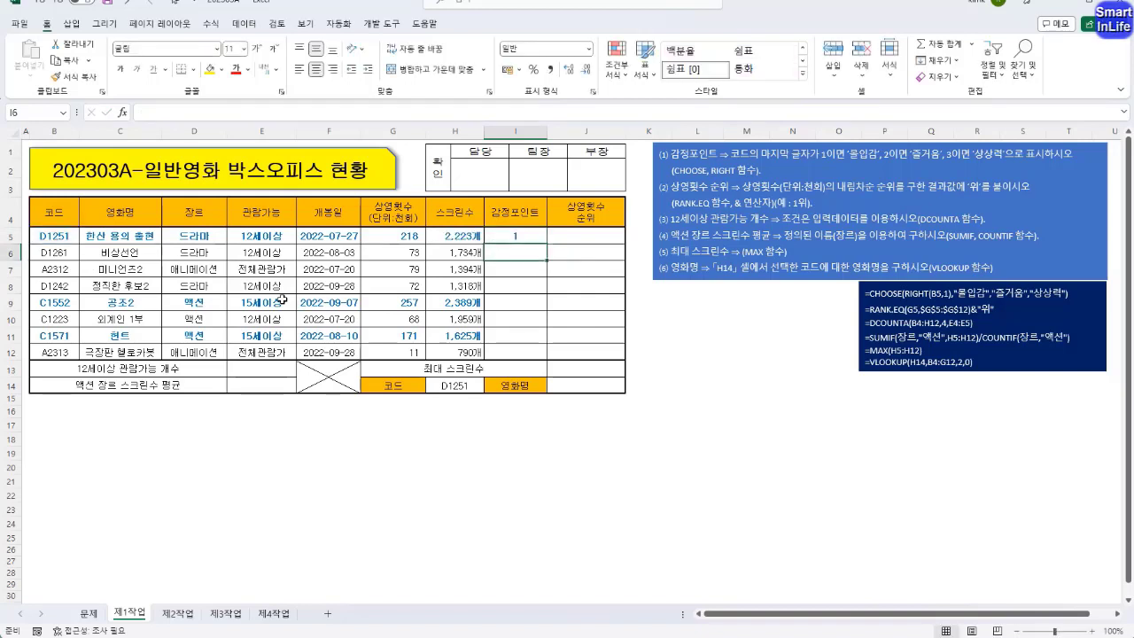
Wrap the RIGHT(B5,1) formula in I5 inside a CHOOSE function, using it as the index number
left_click(529, 232)
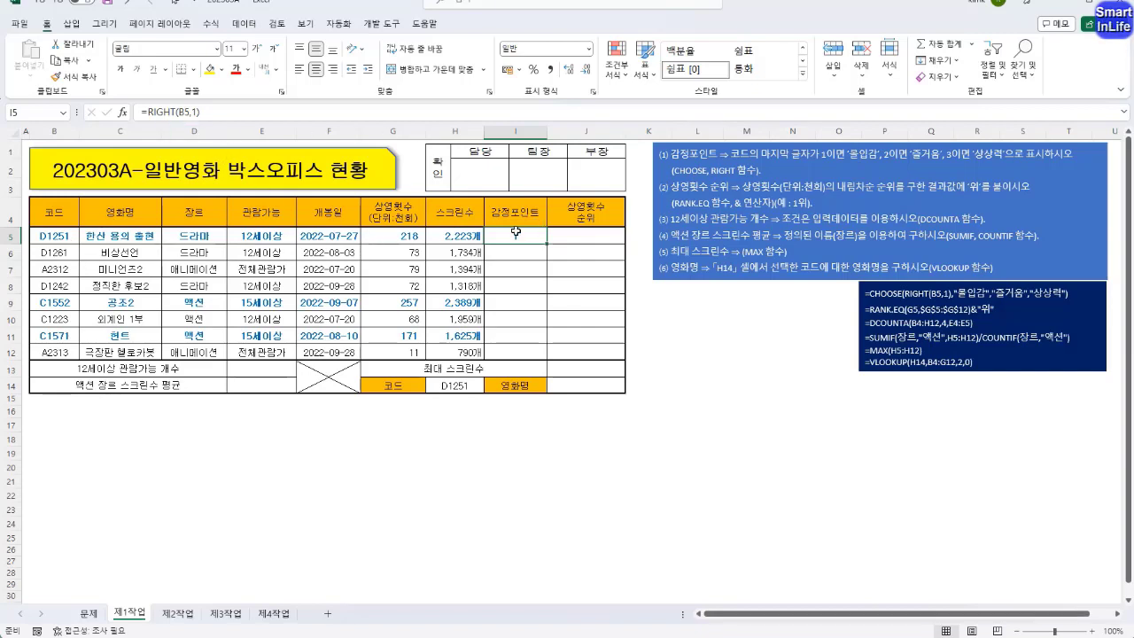
double_click(515, 232)
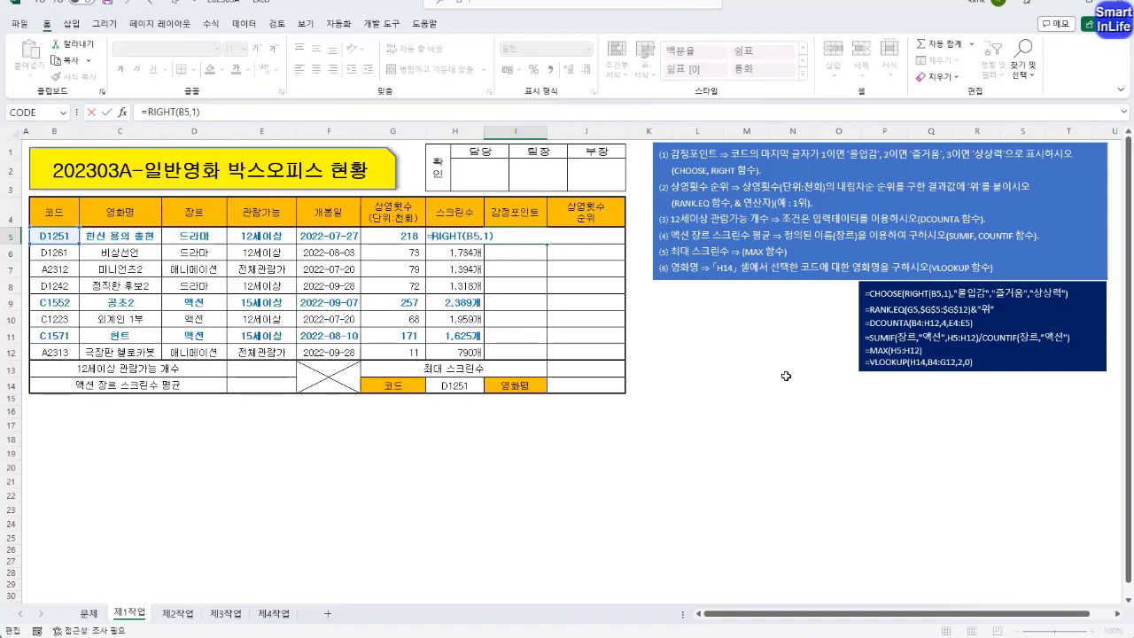
key("Home")
key("Right")
type("CHOO")
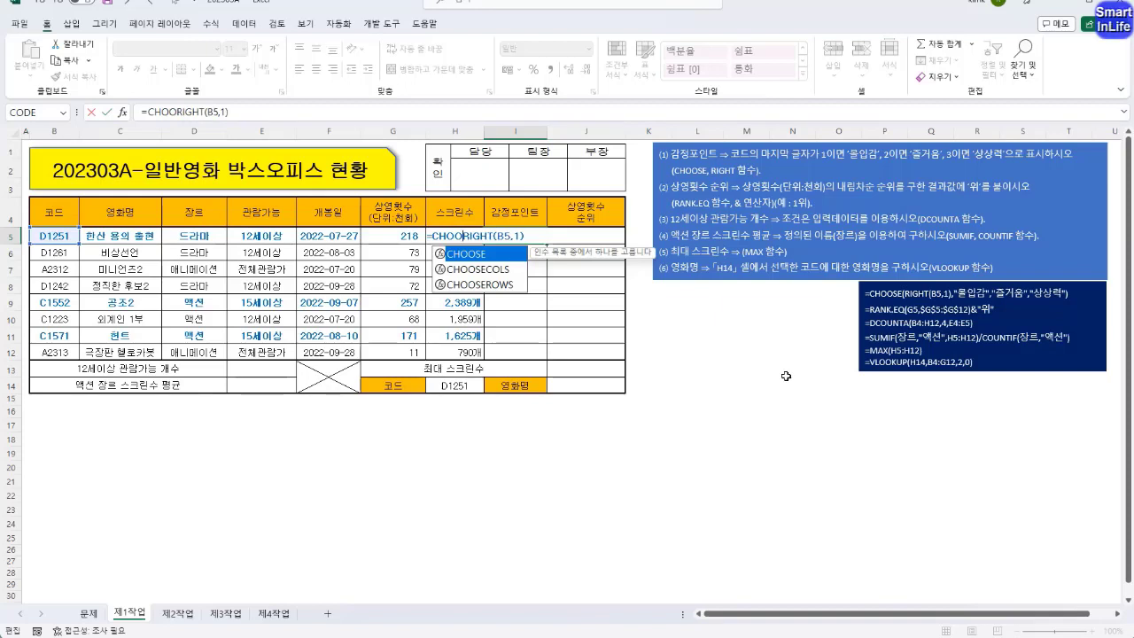
key("Tab")
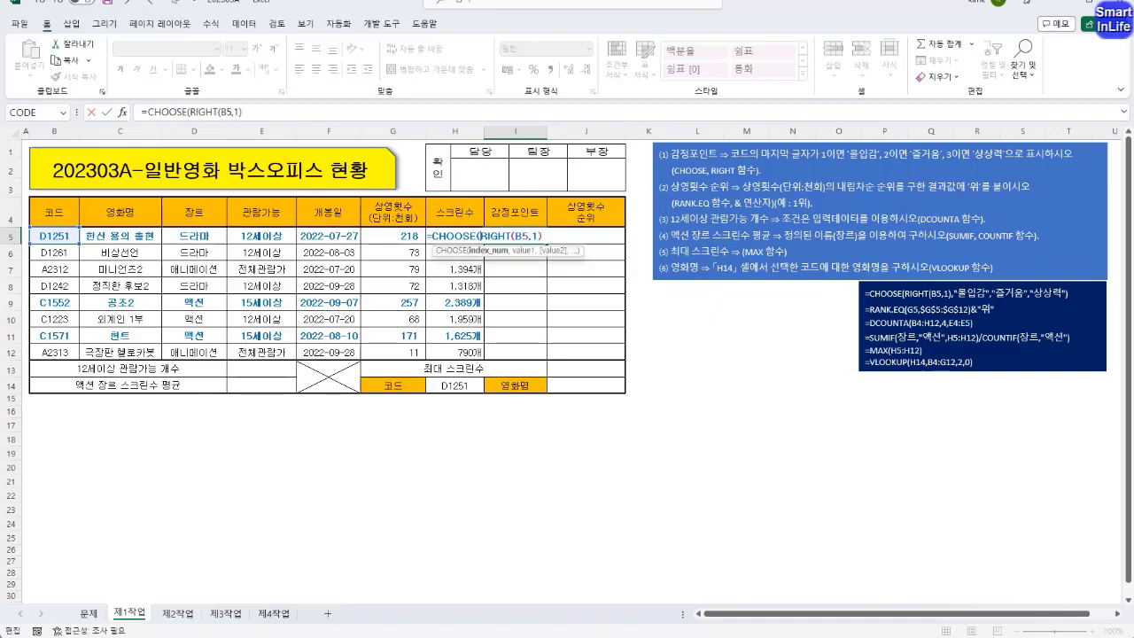
left_click_drag(485, 236, 543, 236)
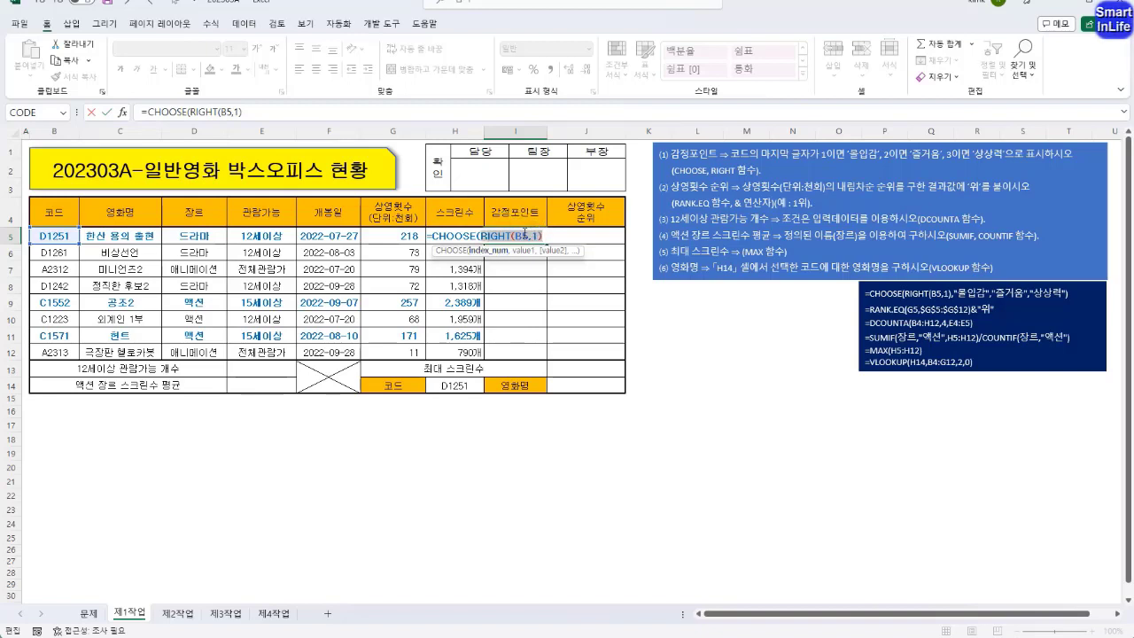
left_click(553, 235)
Complete the CHOOSE formula in I5 with the values "몰입감", "즐거움" and "상상력"
type(",")
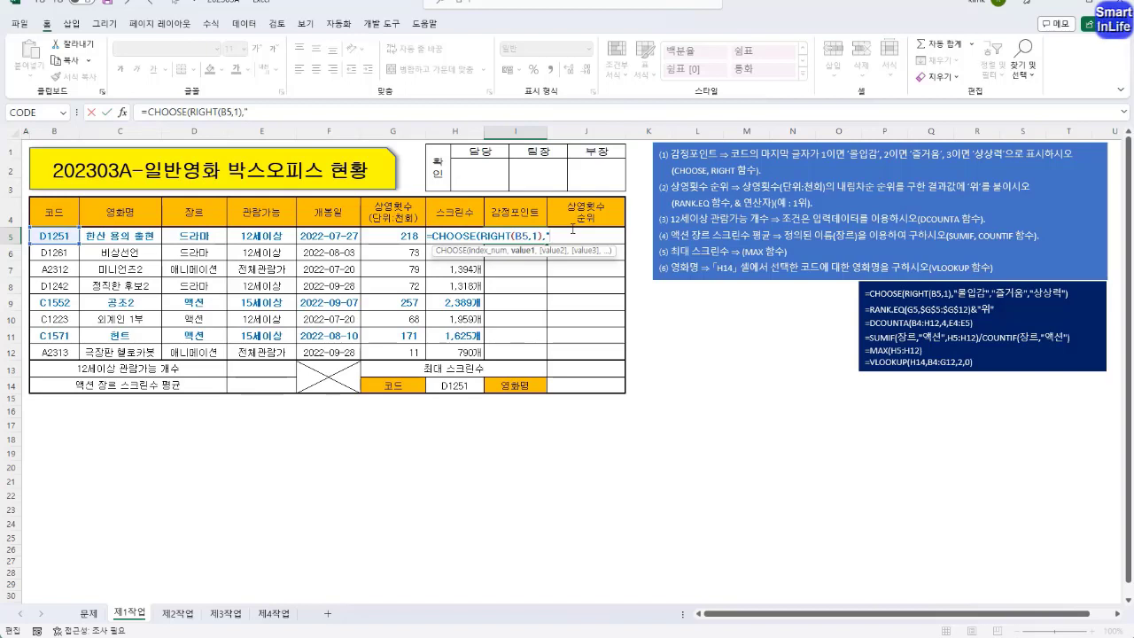
type("\"몰입감\",")
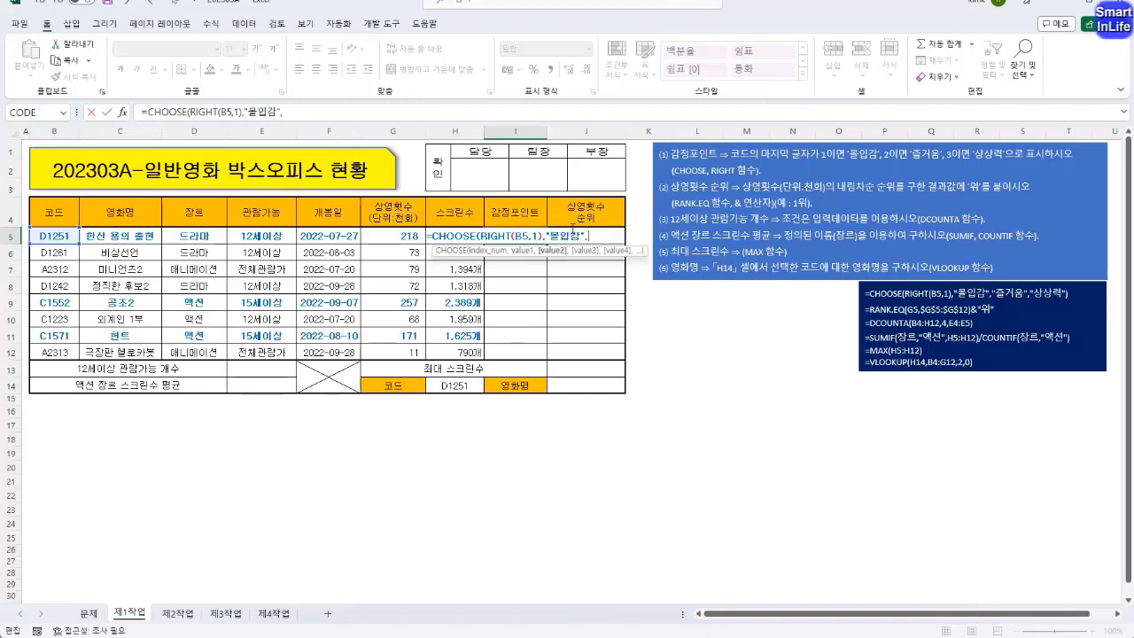
type("\"즐거움")
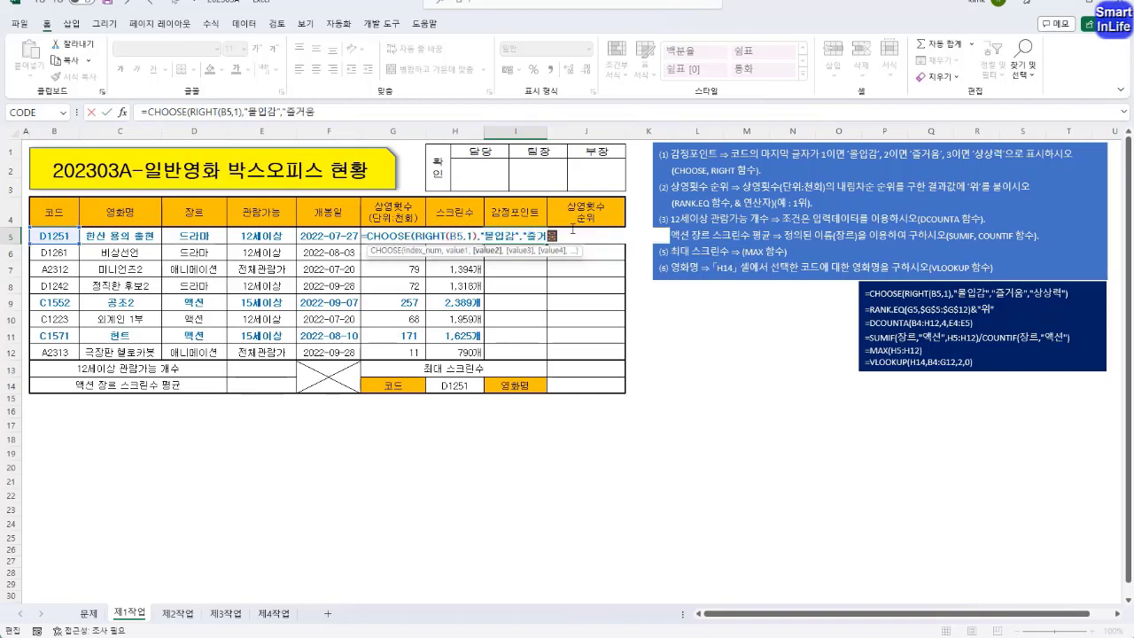
type("\",\"상")
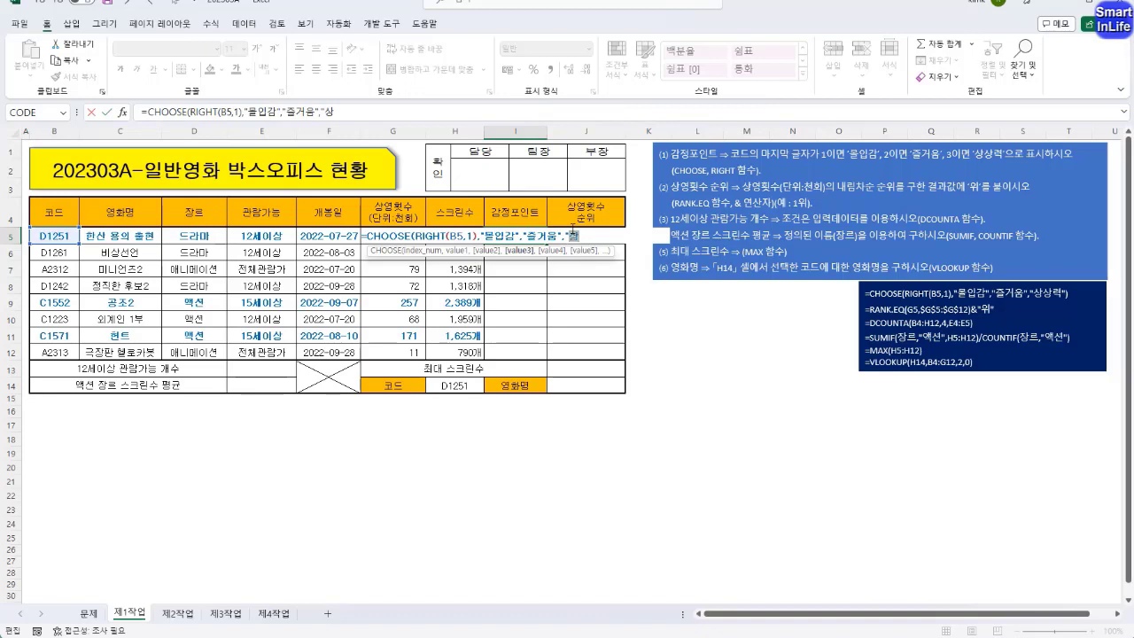
type("상력\"")
left_click_drag(457, 234, 434, 236)
left_click(502, 233)
left_click(564, 235)
type(")")
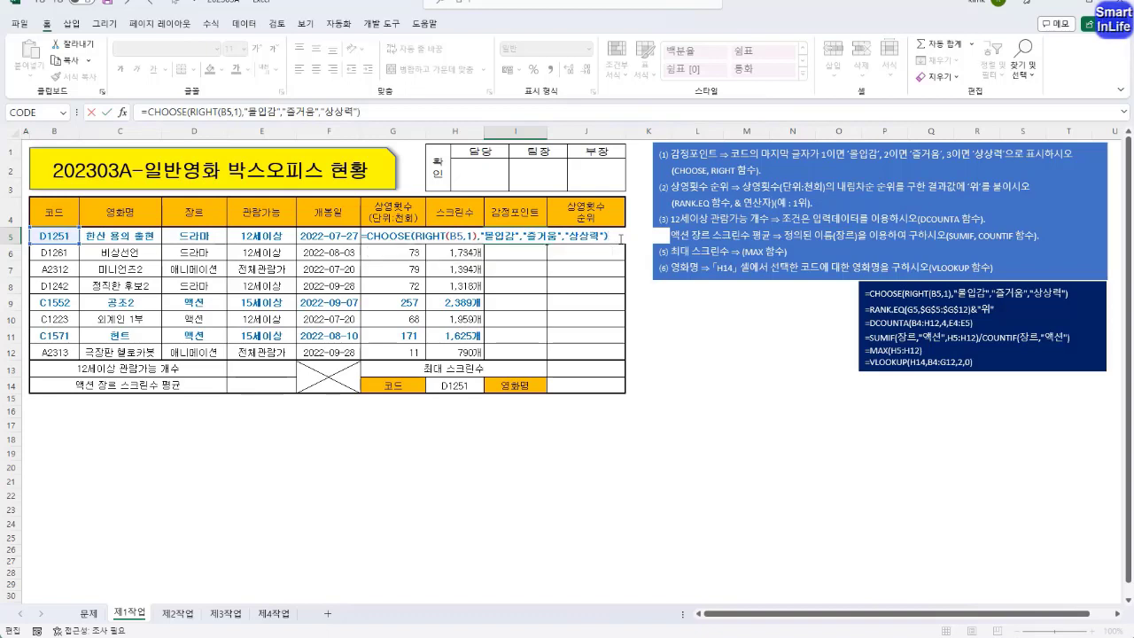
key("Return")
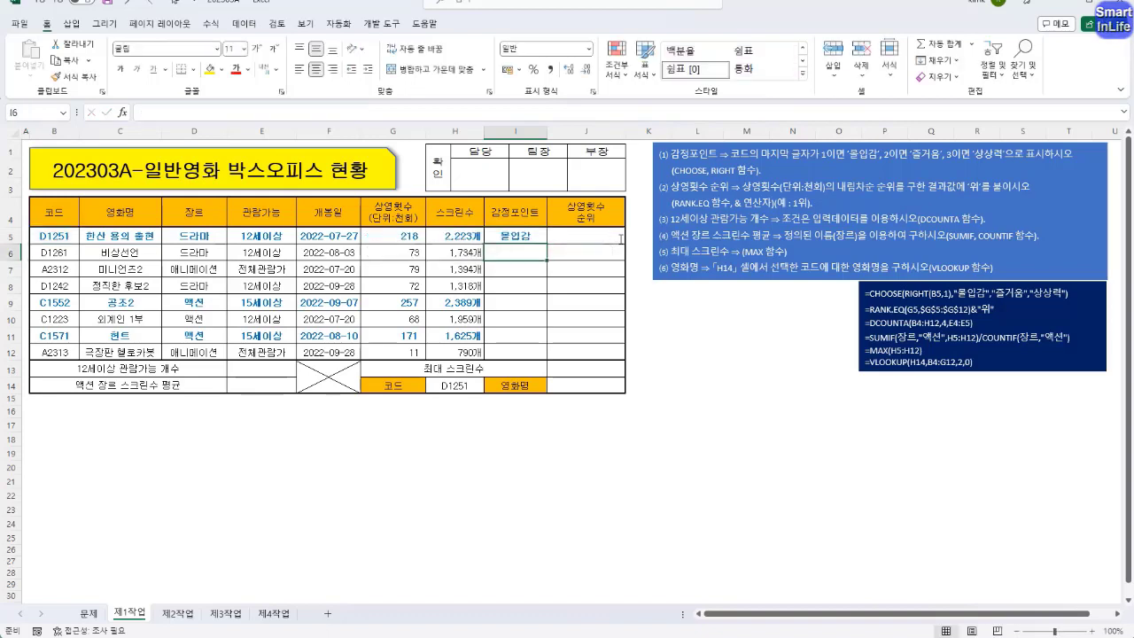
left_click(512, 235)
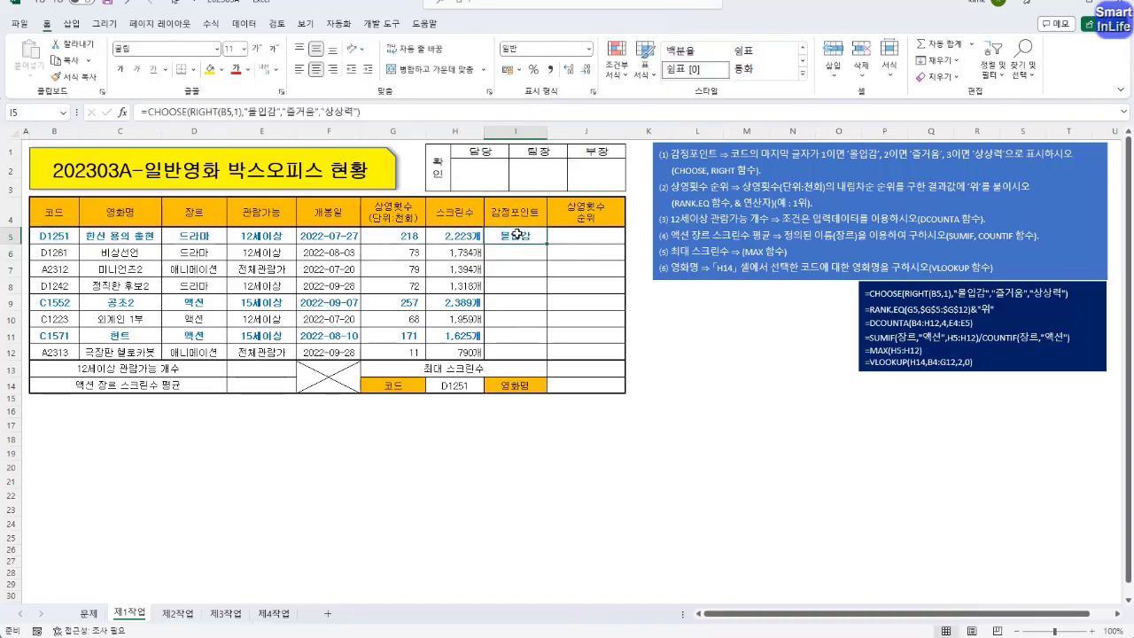
Start a RANK.EQ formula in J5 with G5 as the number to rank
left_click(590, 236)
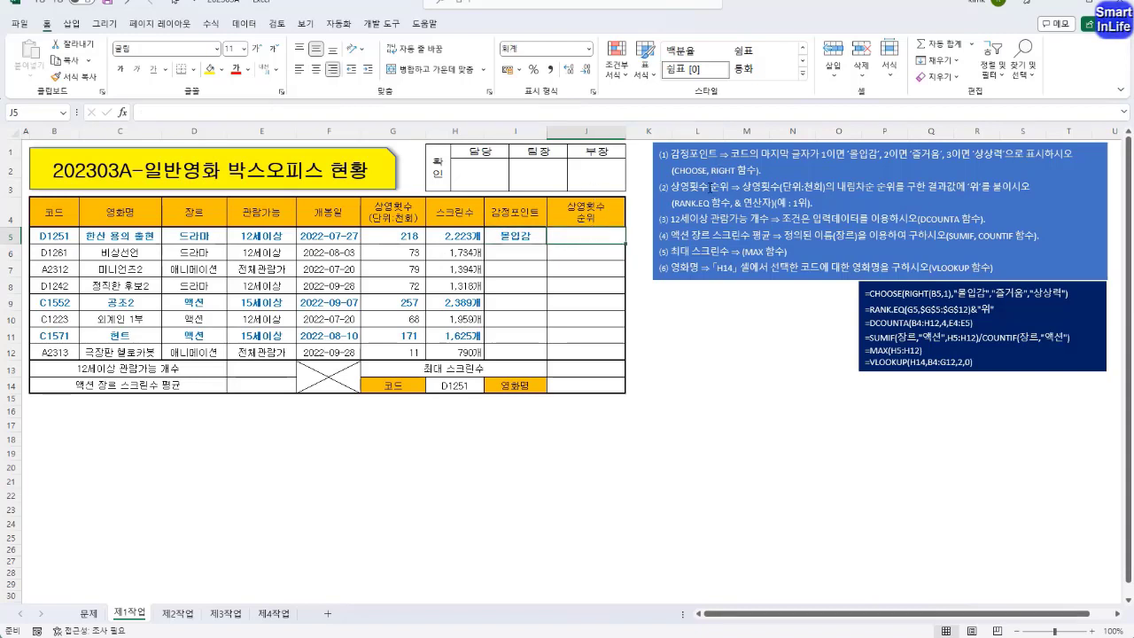
left_click_drag(670, 186, 873, 186)
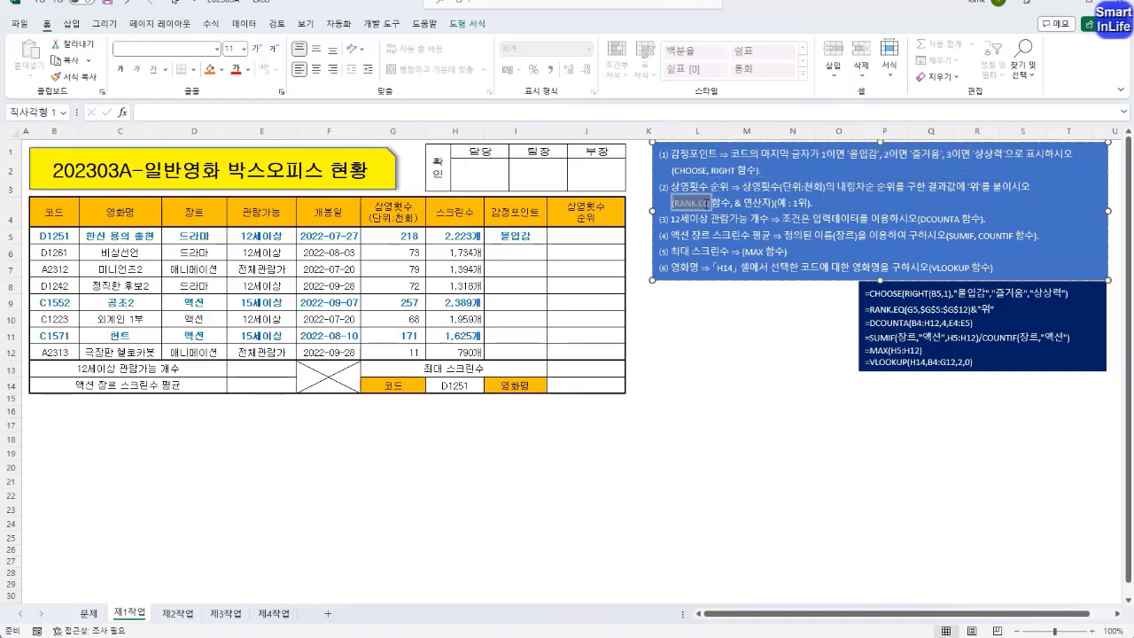
left_click(592, 233)
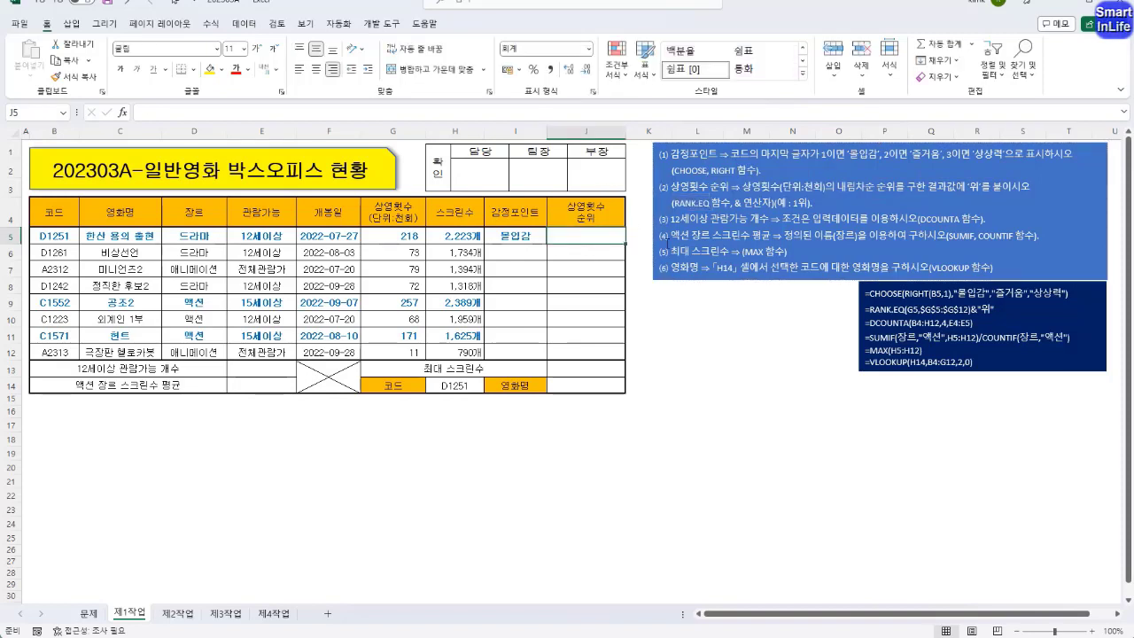
type("=RANK")
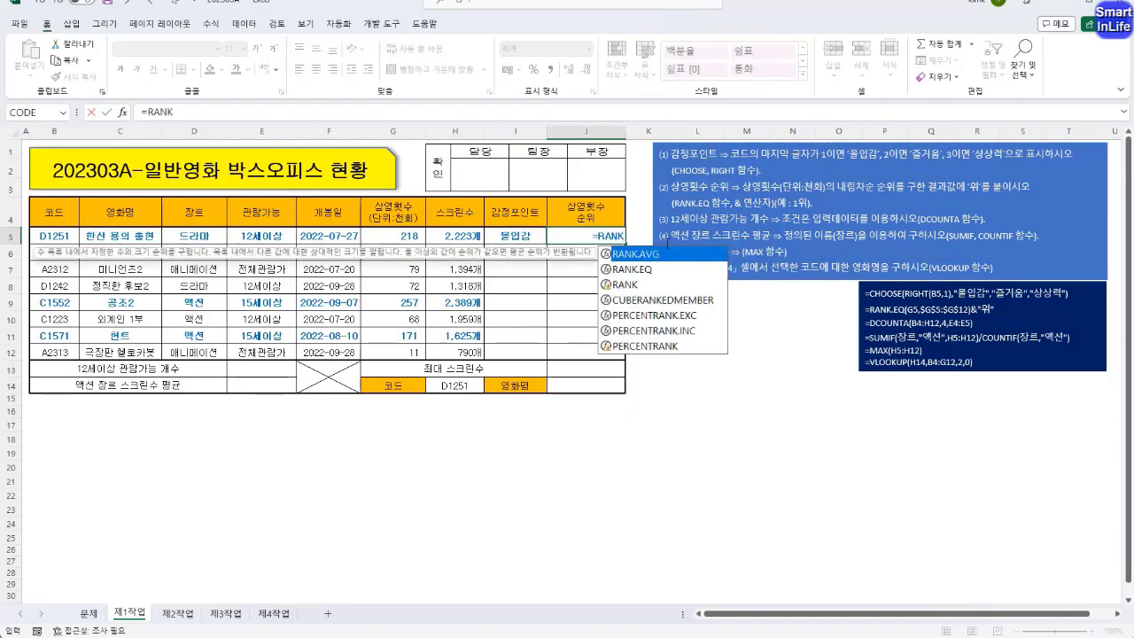
key("Down")
key("Down")
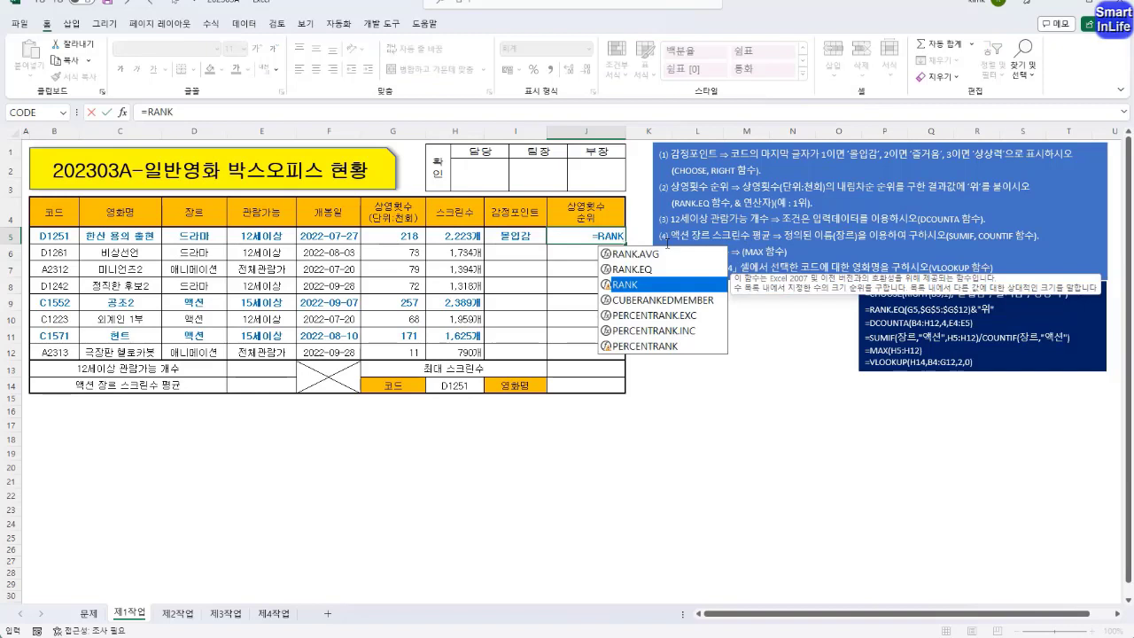
key("Down")
key("Up")
left_click(650, 270)
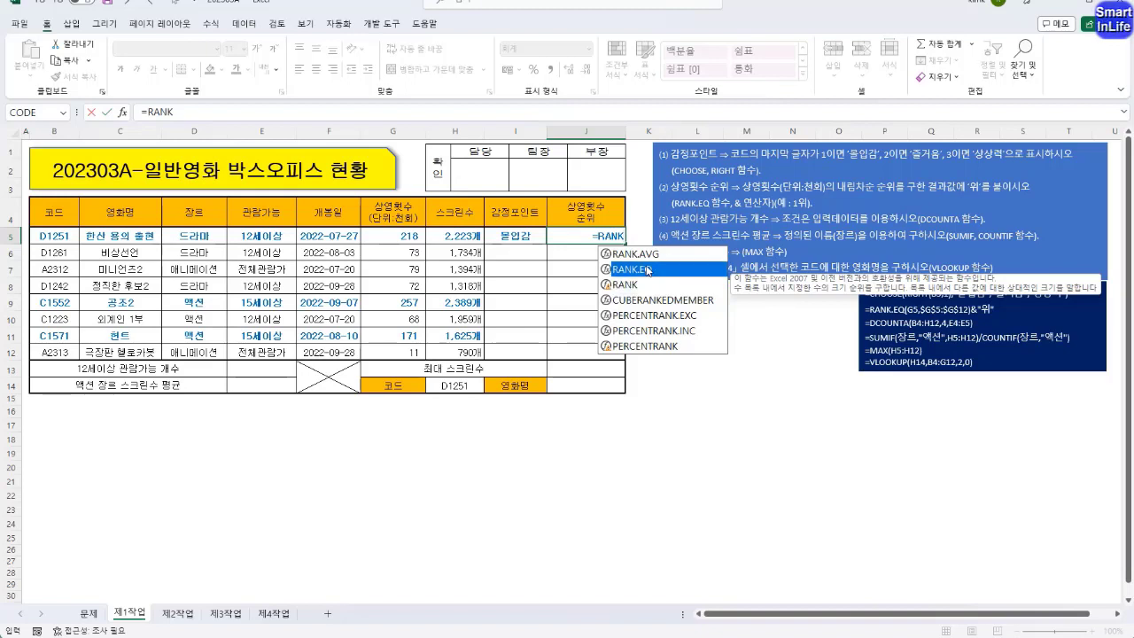
key("Tab")
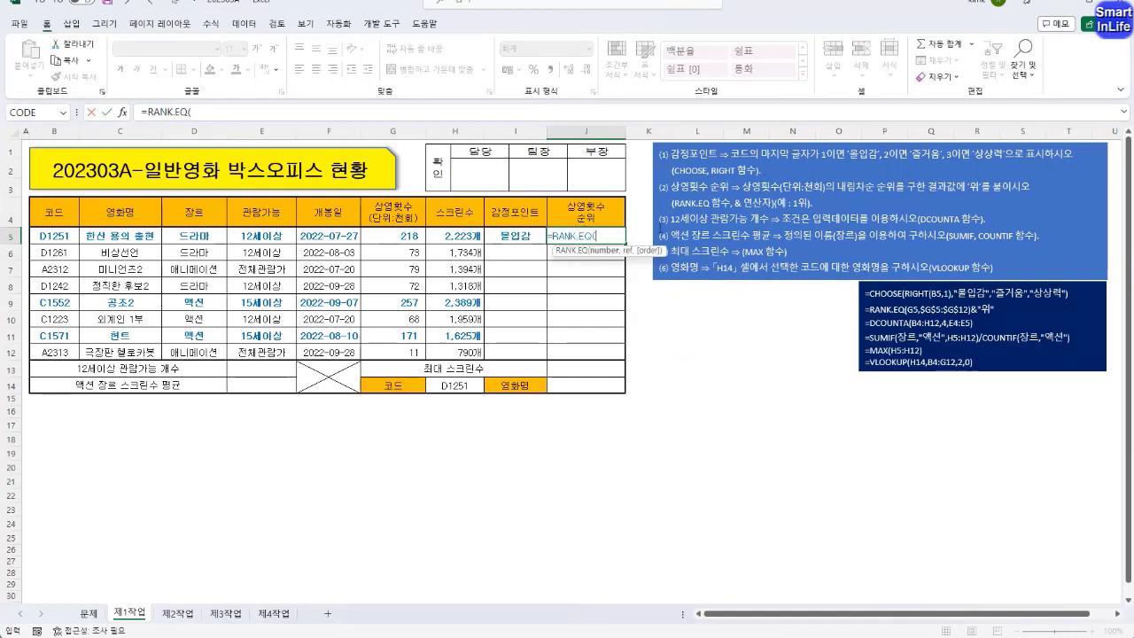
left_click(406, 240)
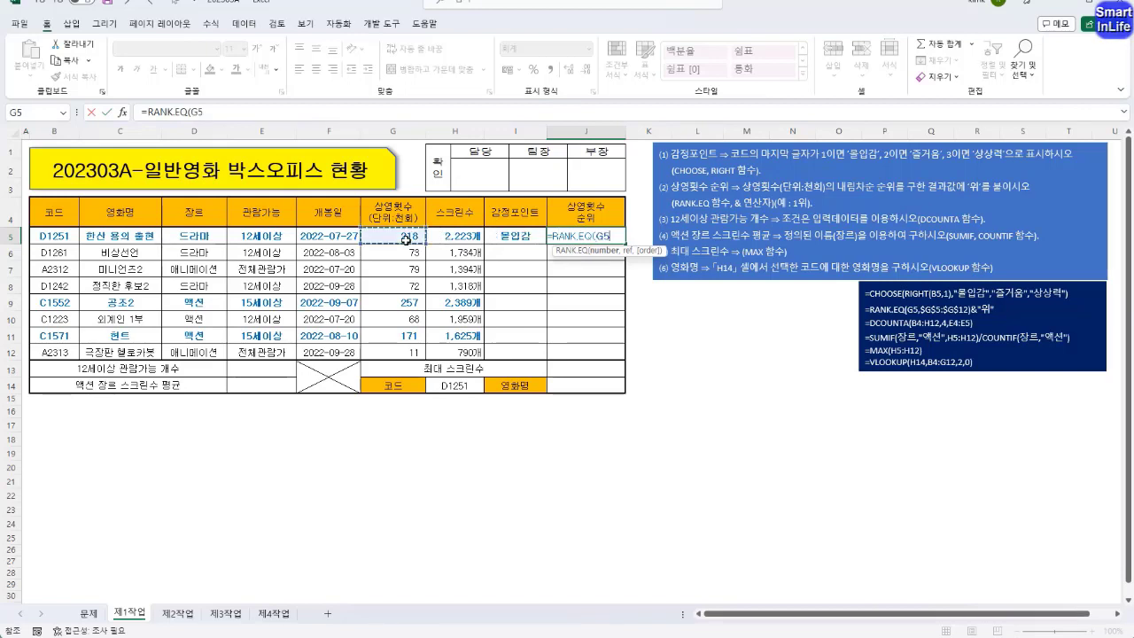
type(",")
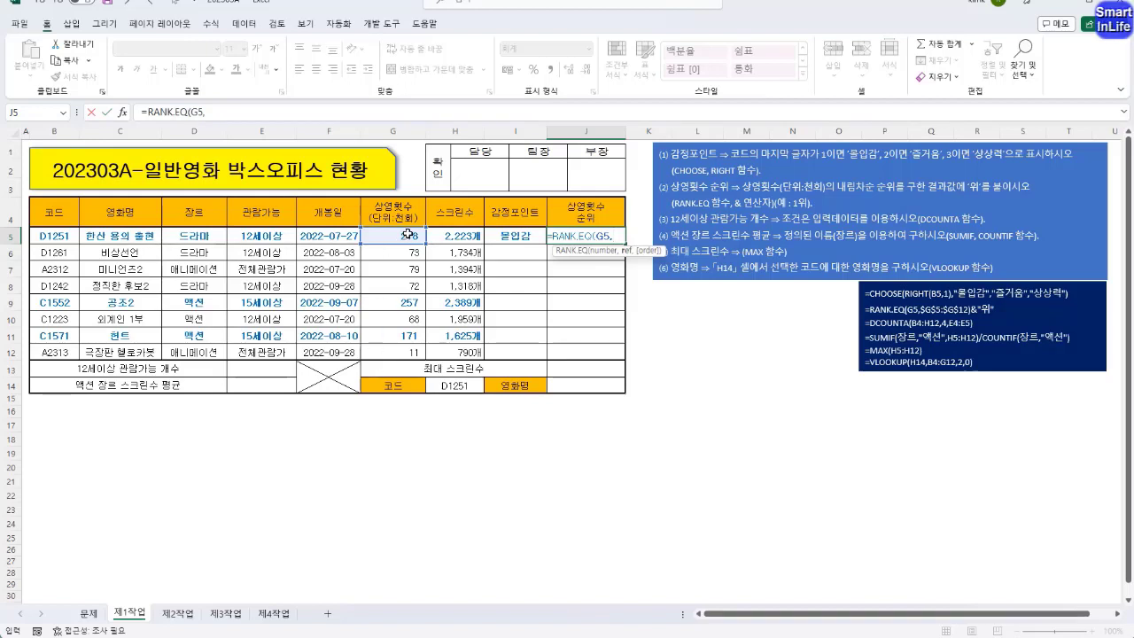
Complete J5's RANK.EQ formula with the absolute range $G$5:$G$12 and descending order 0, appending &"위"
left_click_drag(406, 234, 411, 353)
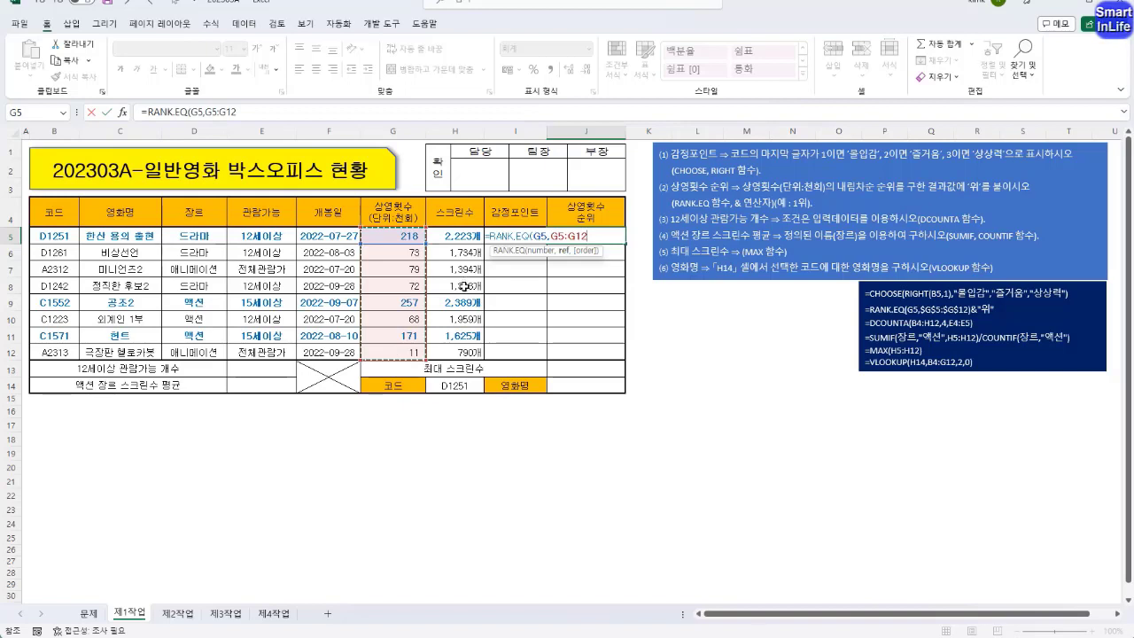
key("F4")
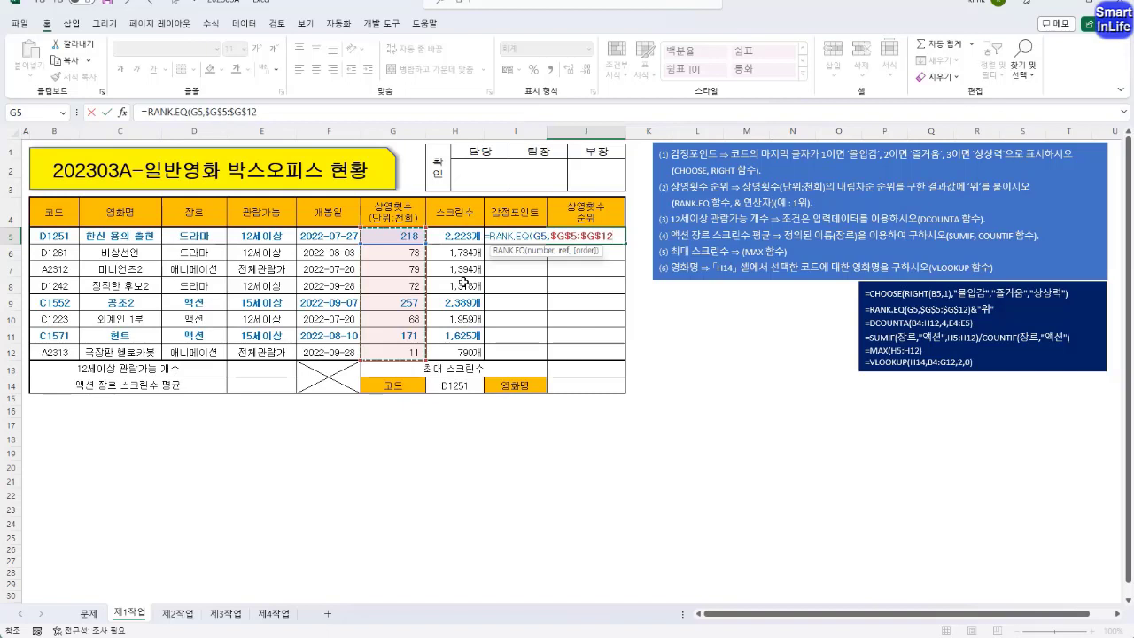
type(",")
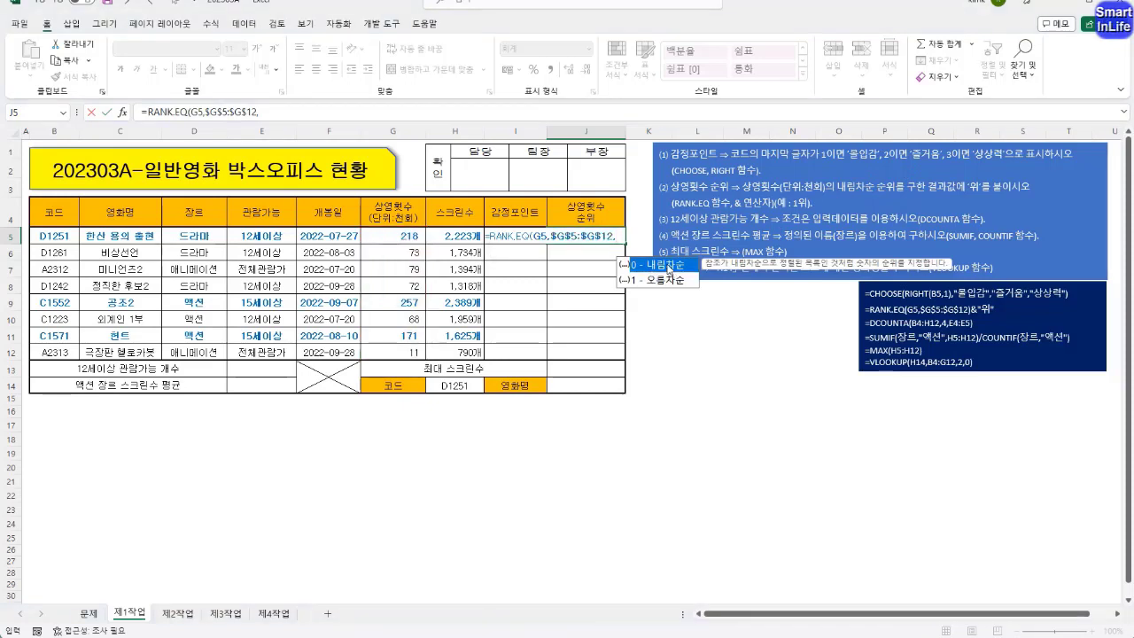
type("0")
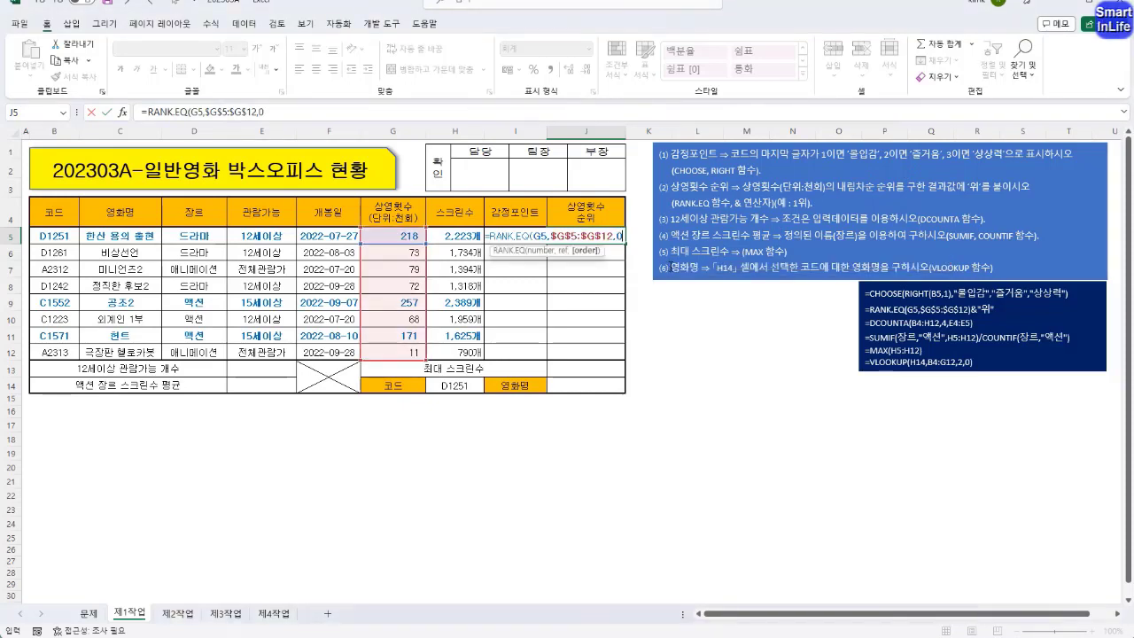
type(")")
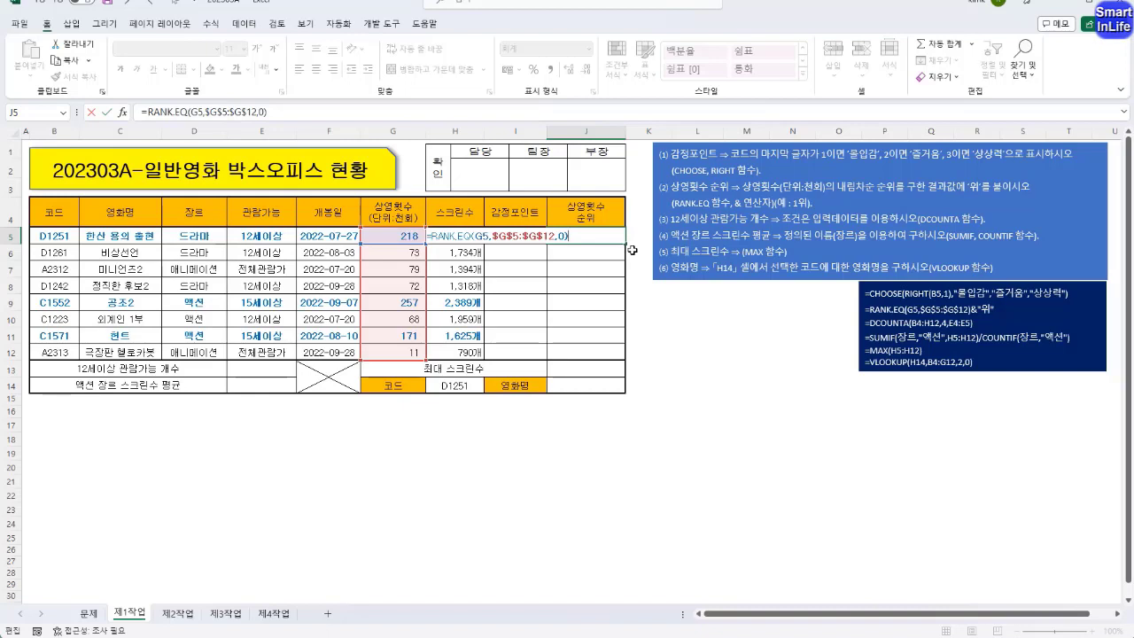
type("&\"위\"")
key("Return")
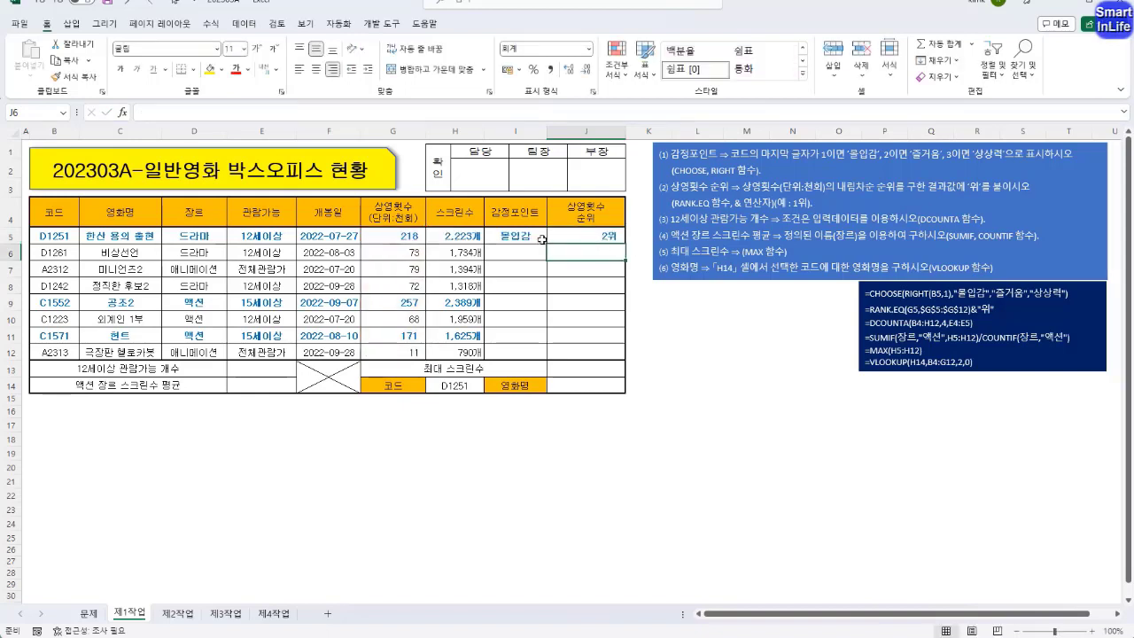
Fill the I5:J5 formulas down through row 12 and choose how the autofill handles cell formatting
left_click_drag(541, 239, 625, 358)
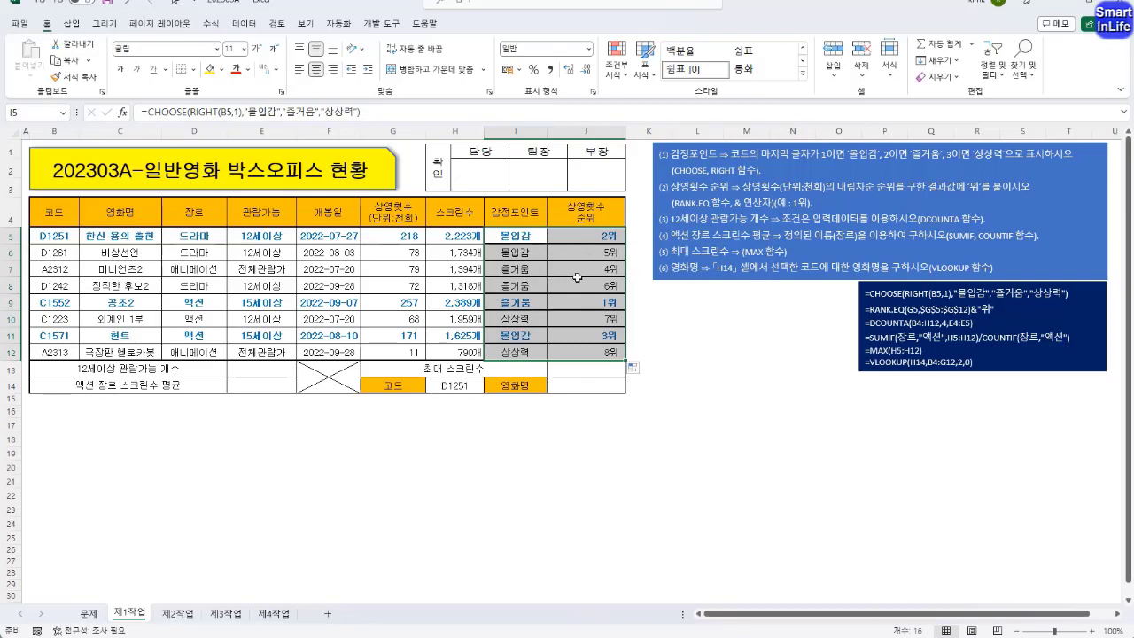
left_click(637, 369)
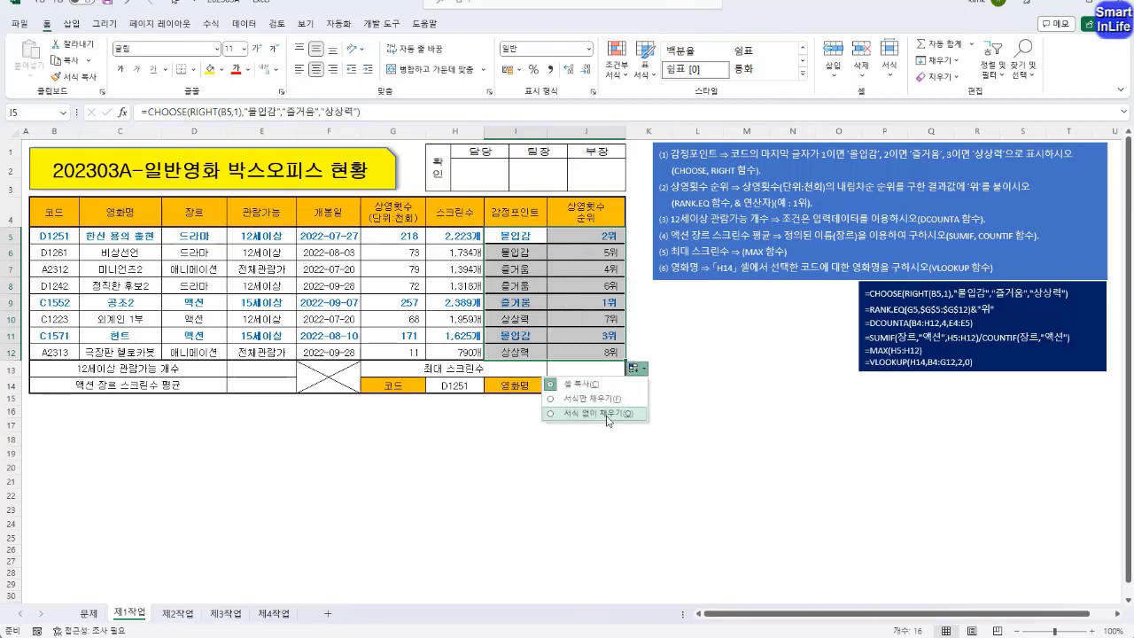
left_click(607, 384)
left_click(605, 338)
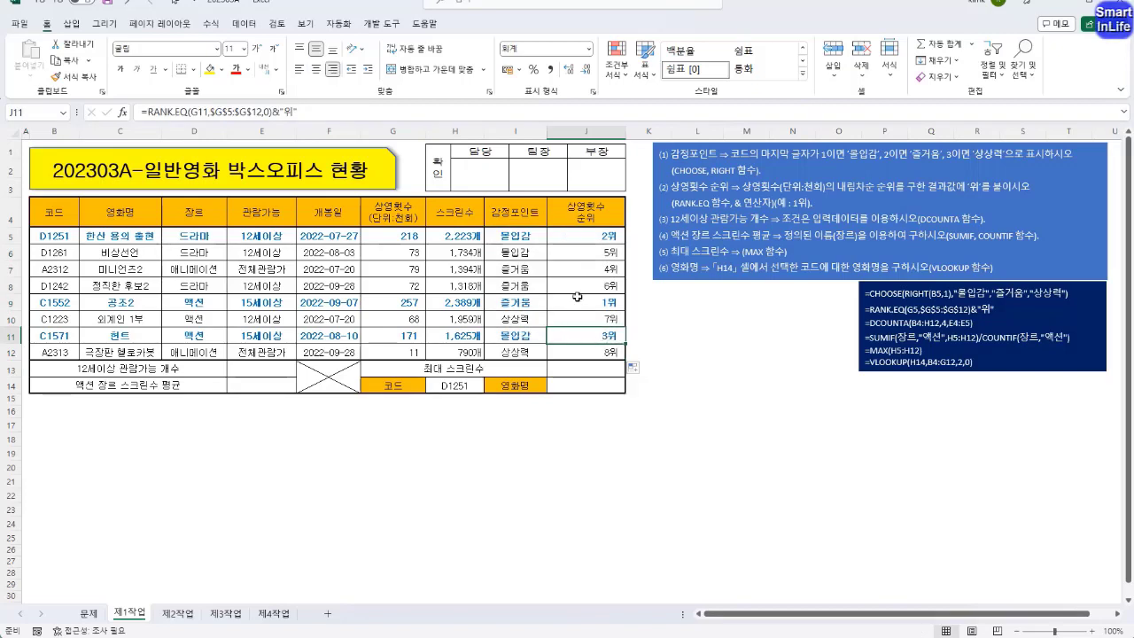
Start a list of counting functions below the table, entering COUNT in E18 and COUNTA in E19
left_click(269, 370)
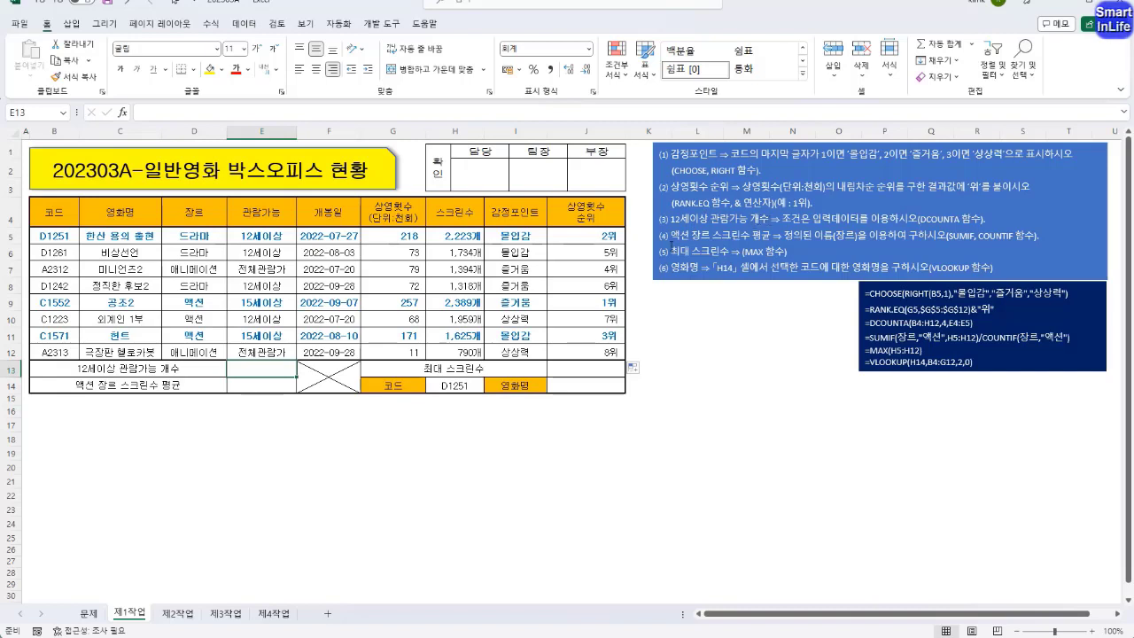
left_click(264, 236)
left_click_drag(264, 235, 268, 354)
left_click(247, 438)
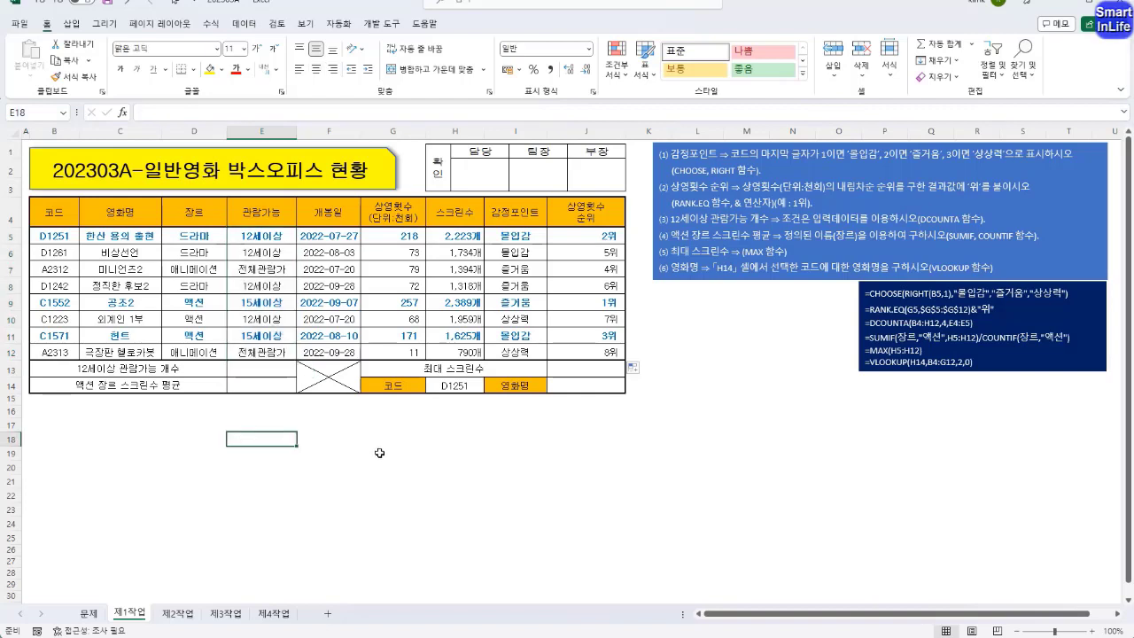
type("COUNT")
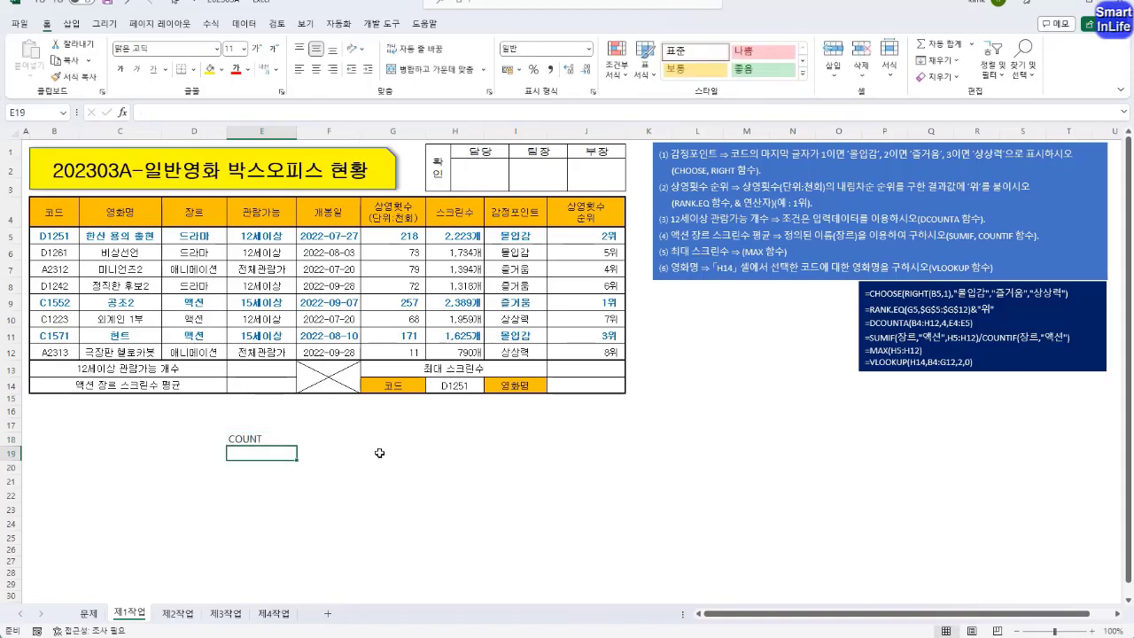
key("Return")
type("COUNTA")
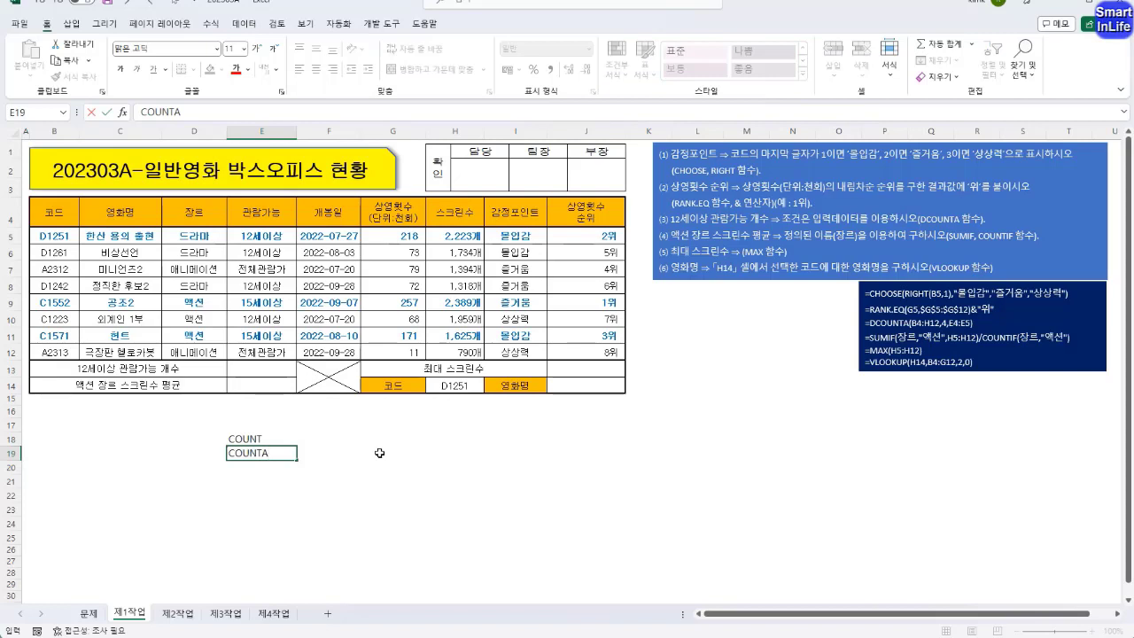
key("Return")
Add COUNTBLANK in E20 and COUNTIF in E21 to the list of counting functions
key("Up")
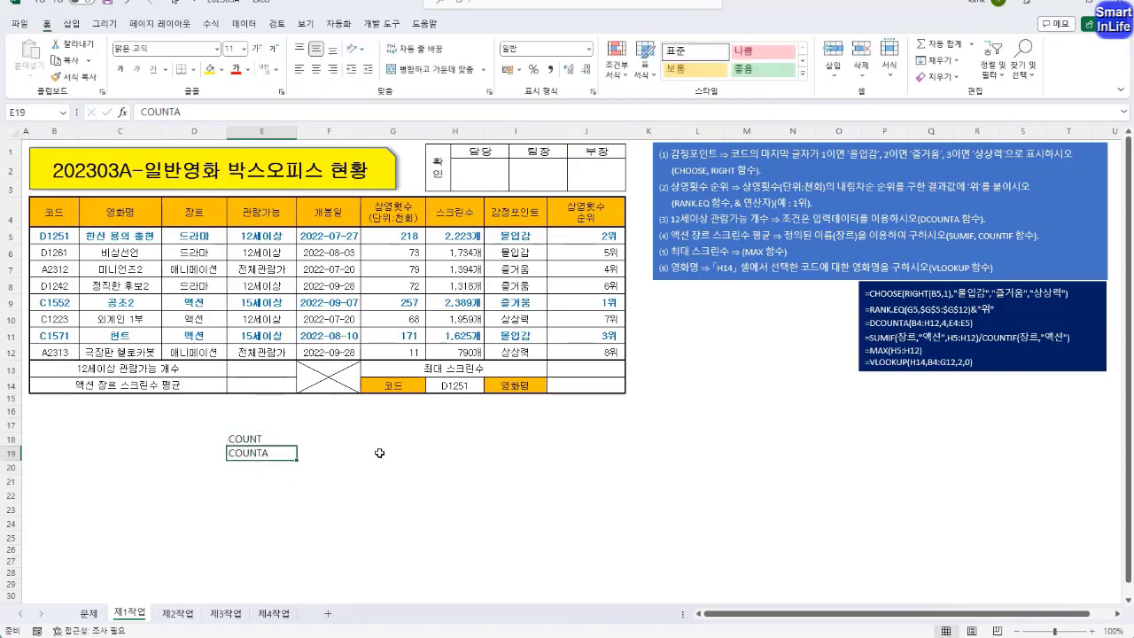
key("Down")
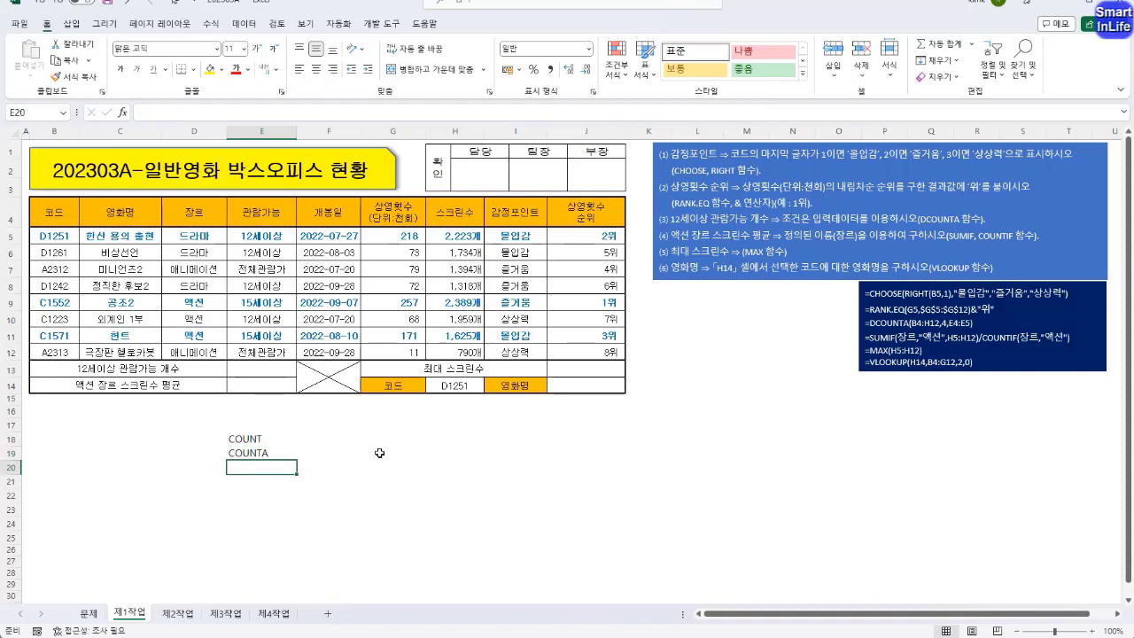
key("Up")
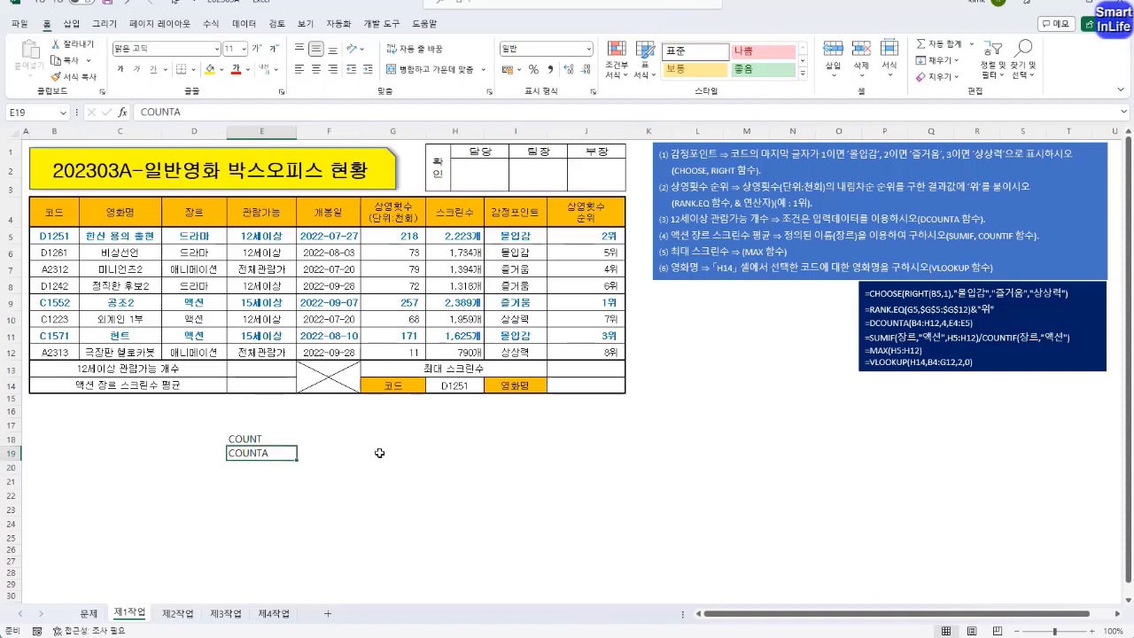
key("Down")
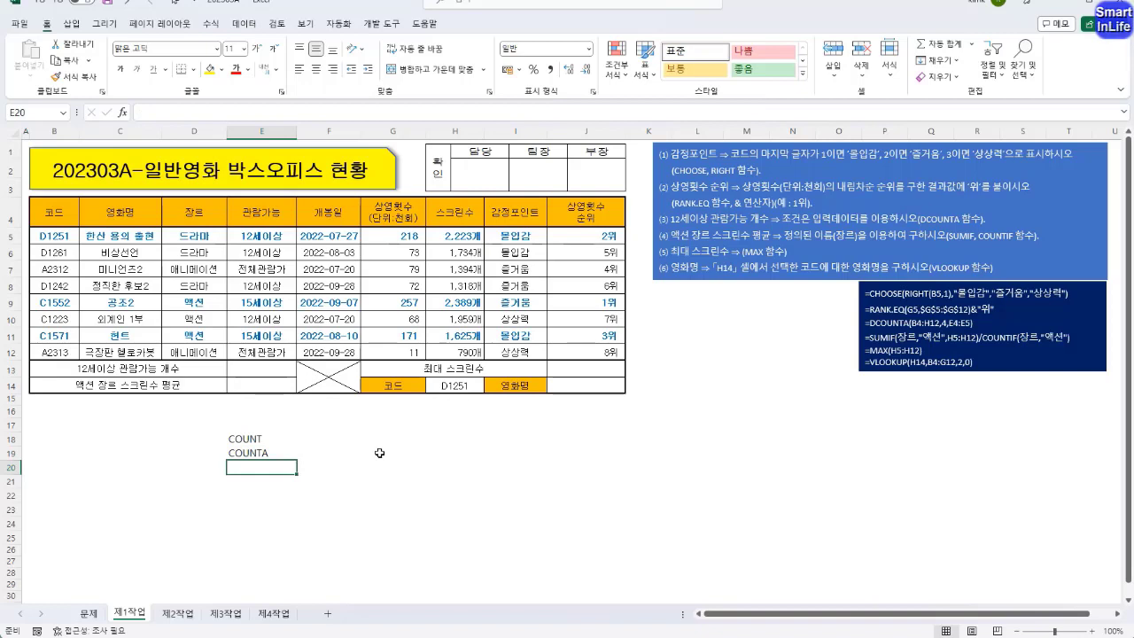
type("COUNTB")
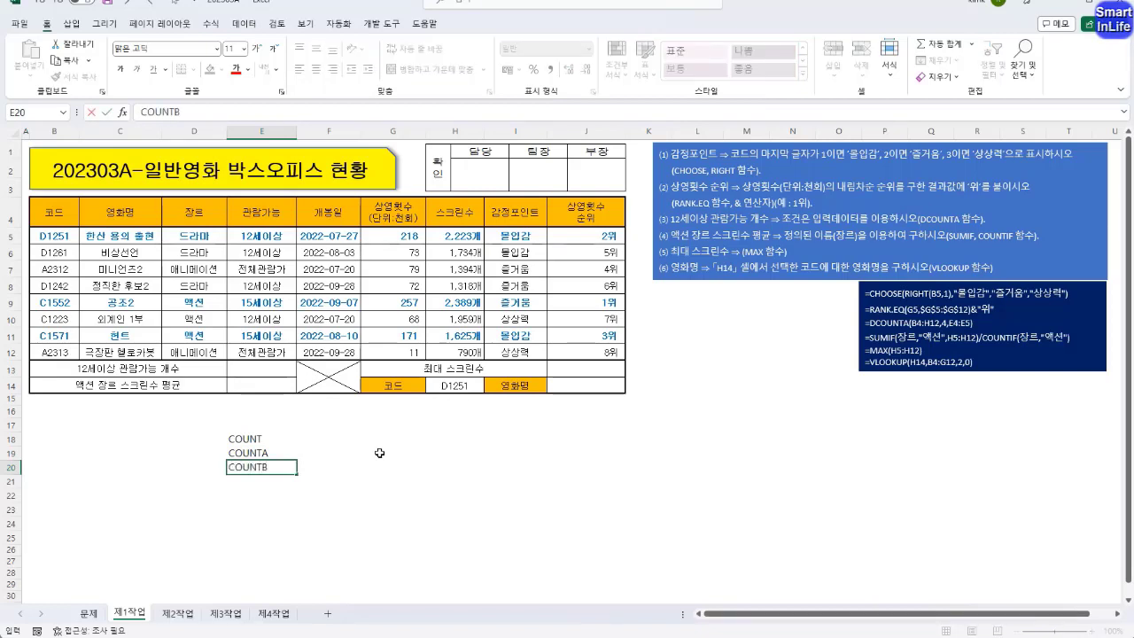
type("LANK")
key("Return")
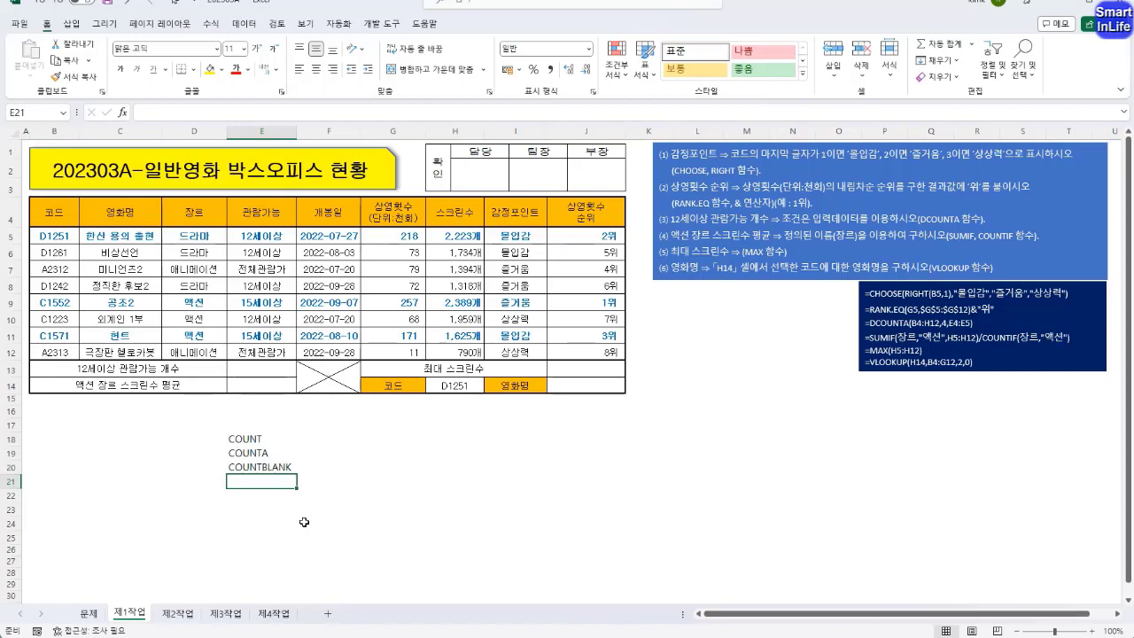
type("COUNT")
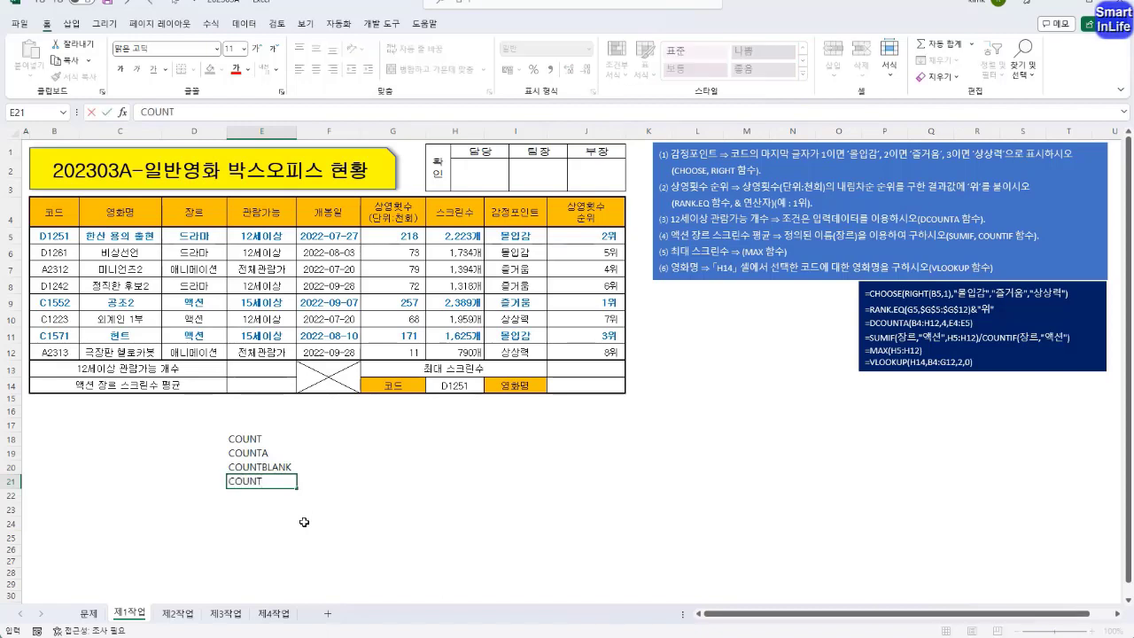
type("IF")
key("Return")
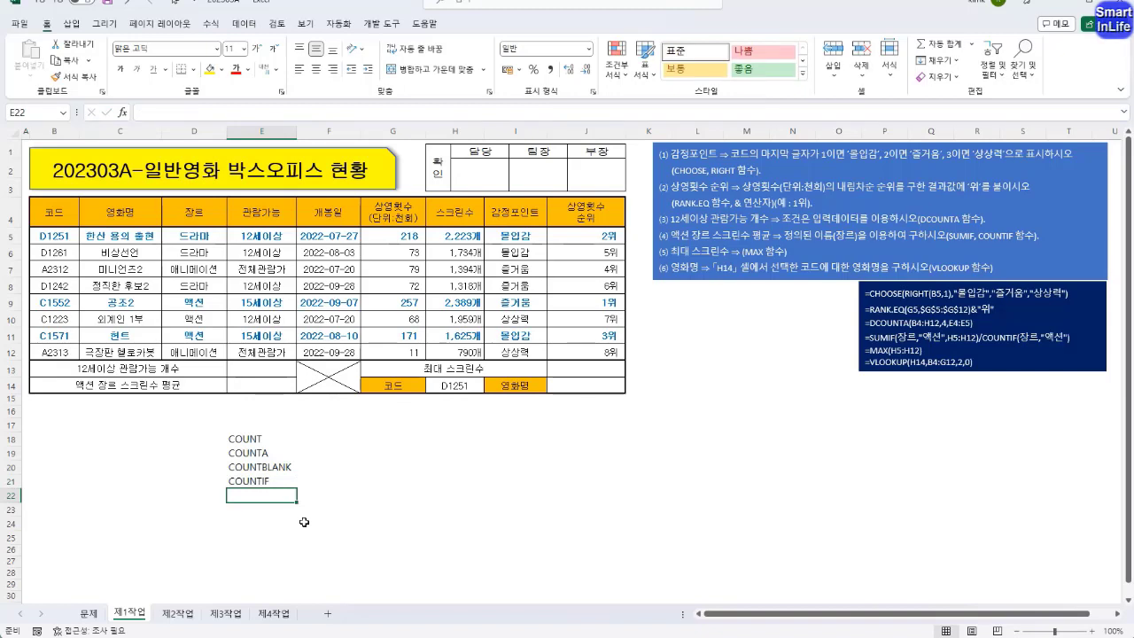
Finish the list of counting functions with DCOUNT in E22 and DCOUNTA in E23
type("DCOUNT")
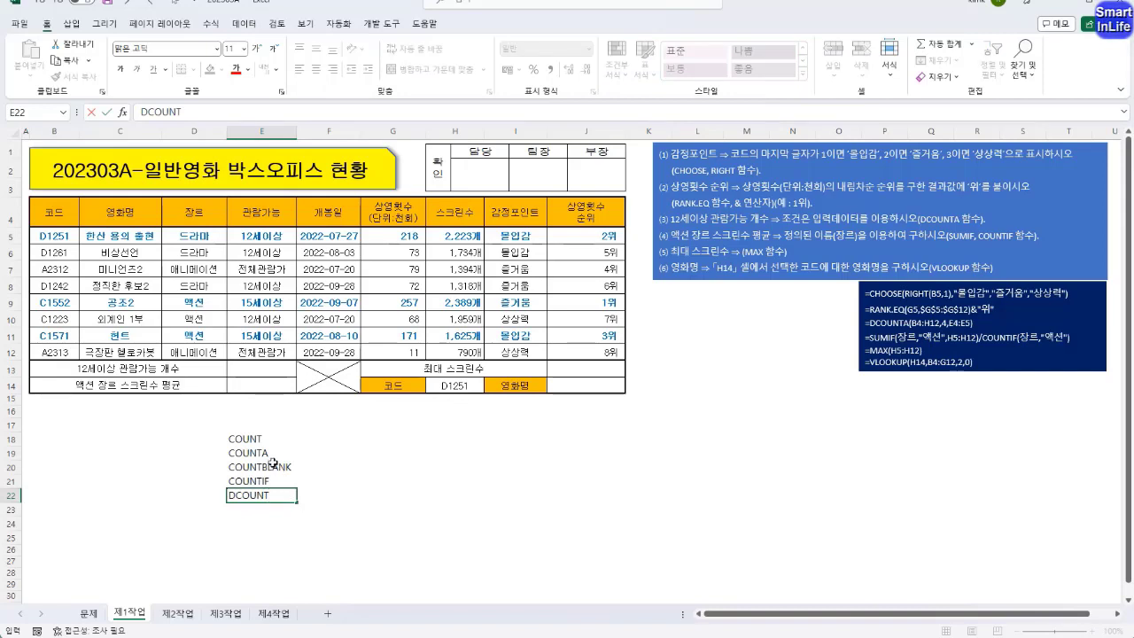
left_click_drag(270, 492, 228, 494)
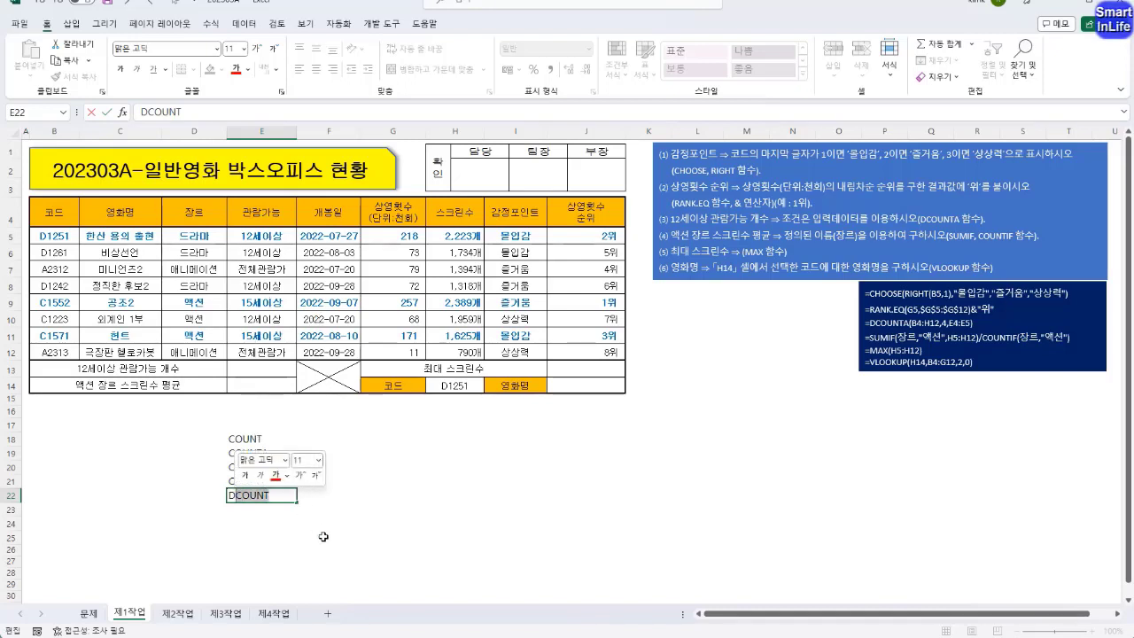
key("Return")
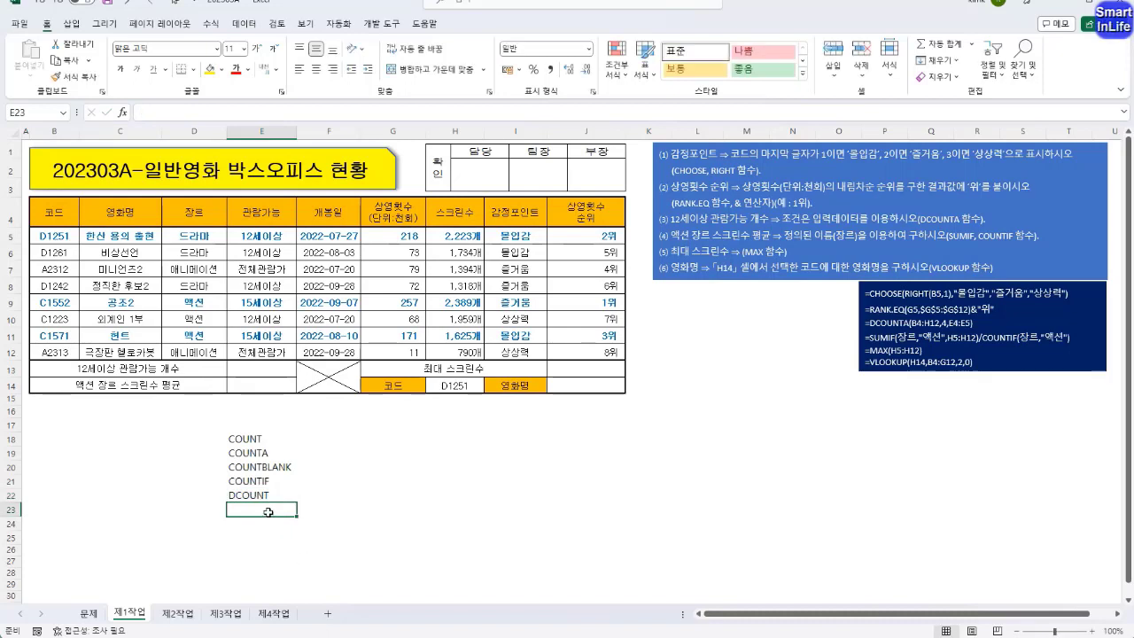
type("DCOUNTA")
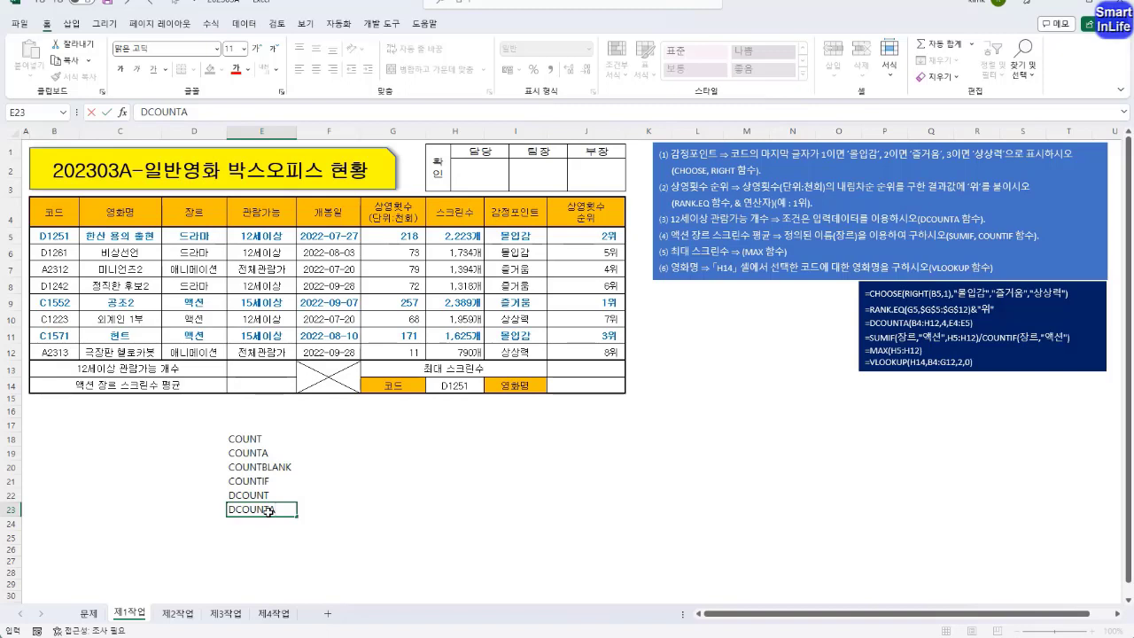
key("Return")
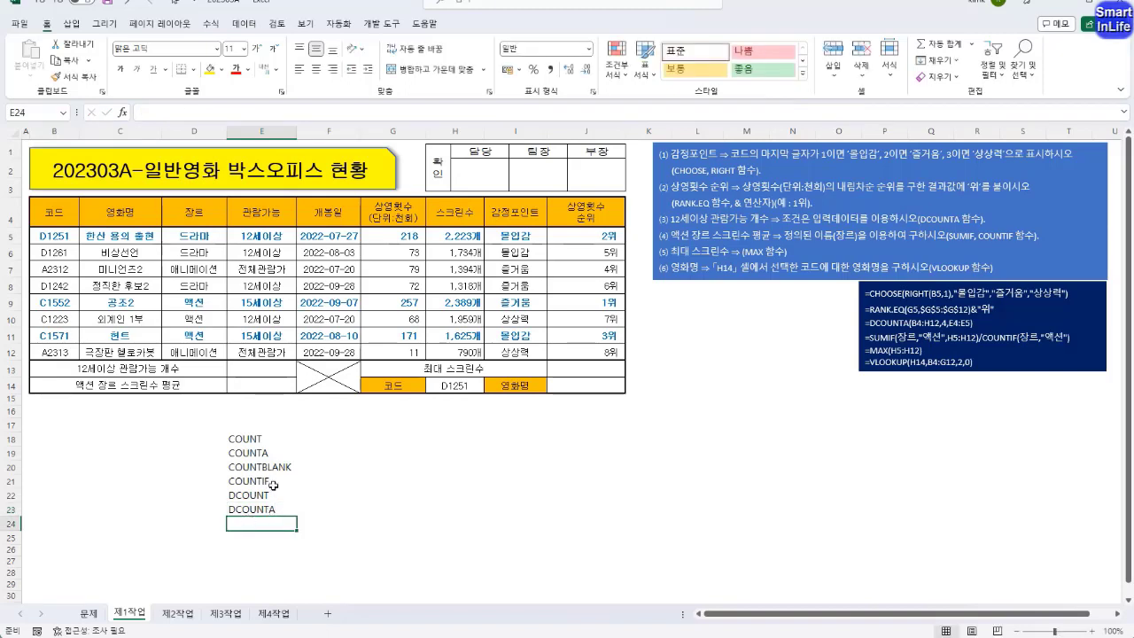
left_click_drag(276, 483, 266, 513)
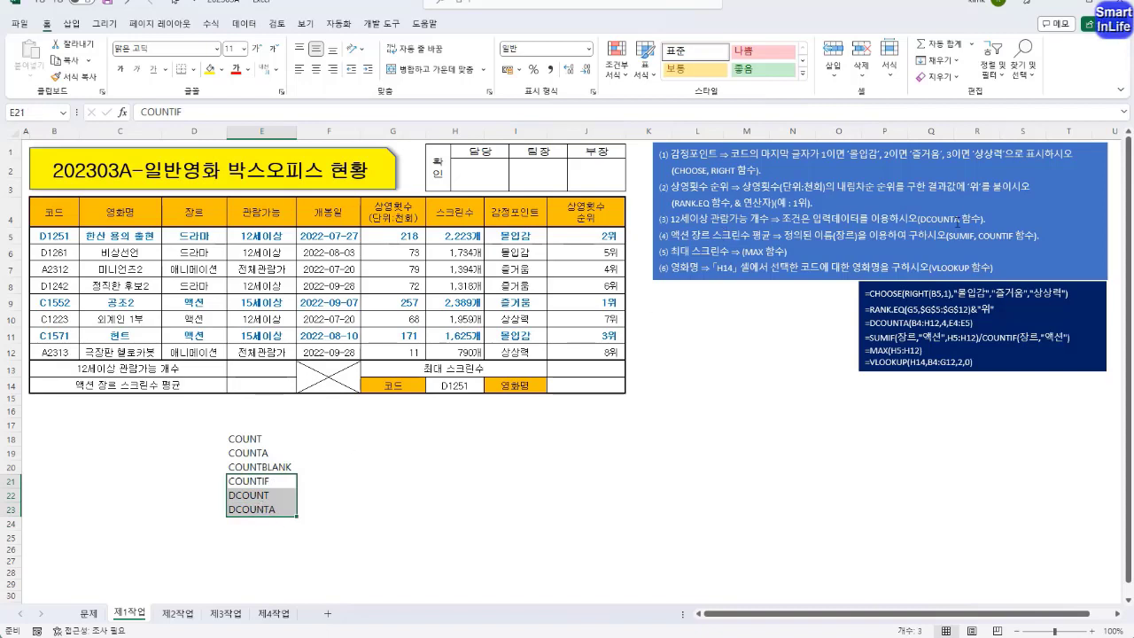
Start a DCOUNTA formula in E13 for the 12세이상 관람가능 개수, with B4:J12 as the database range
left_click(274, 372)
type("=")
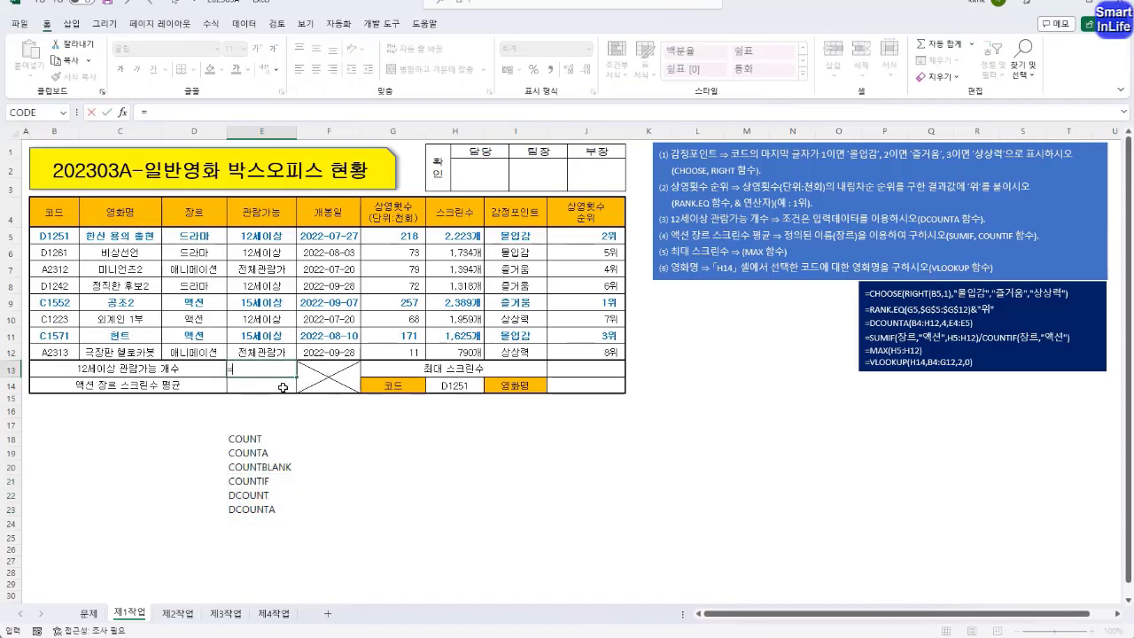
type("DCO")
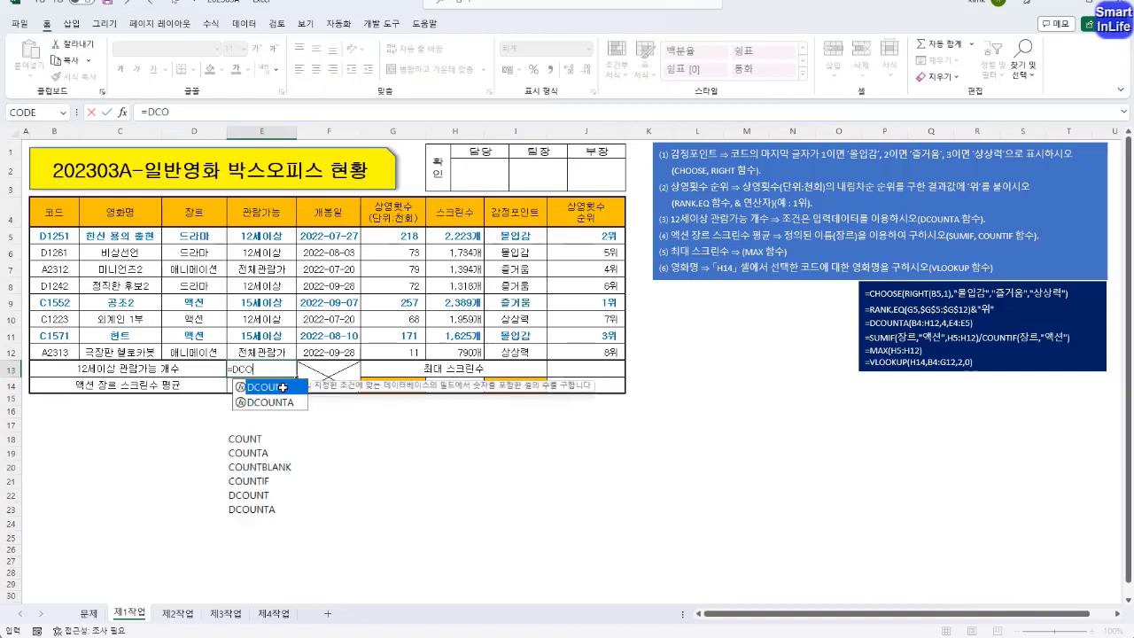
type("UNTA(")
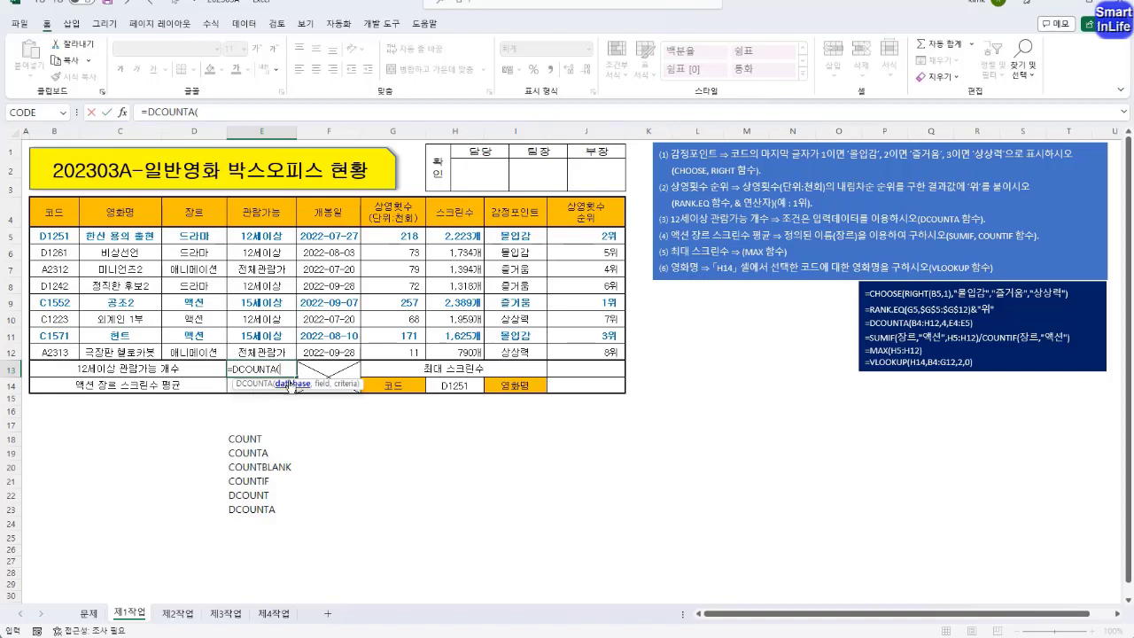
left_click_drag(62, 213, 576, 350)
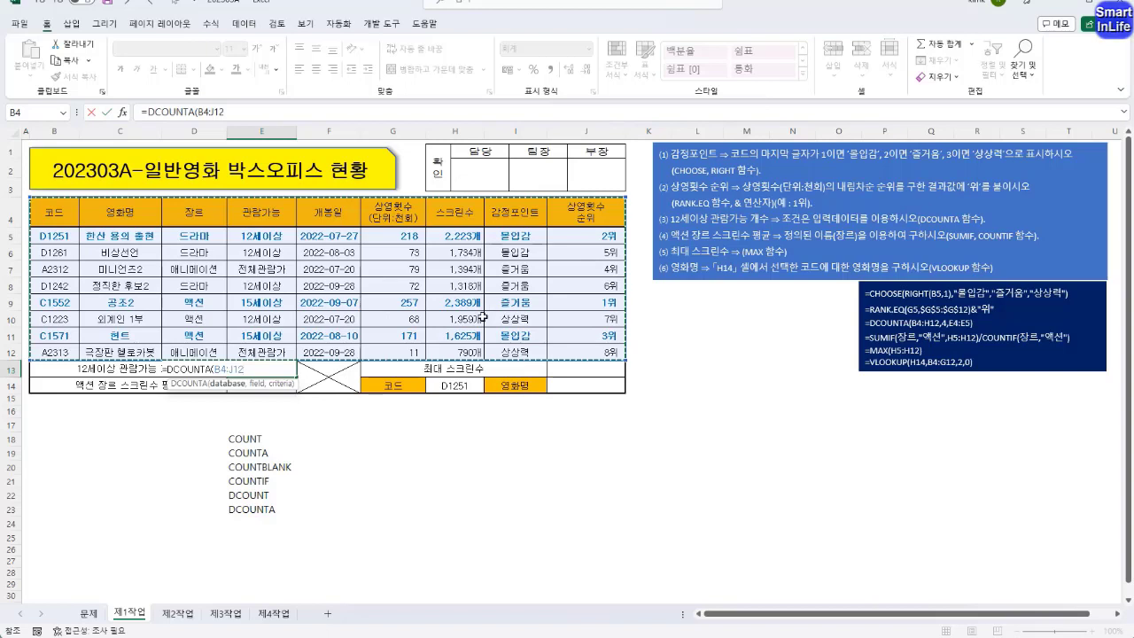
type(",")
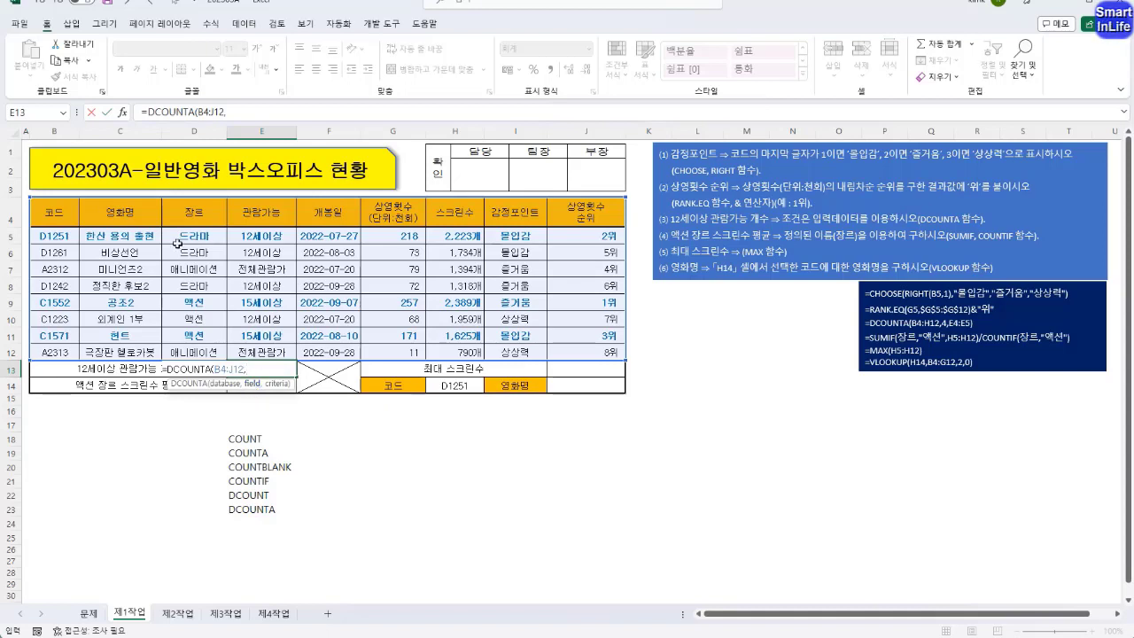
Try the different column headers in row 4 as the field argument of E13's DCOUNTA formula
left_click(60, 214)
left_click(113, 212)
left_click(192, 206)
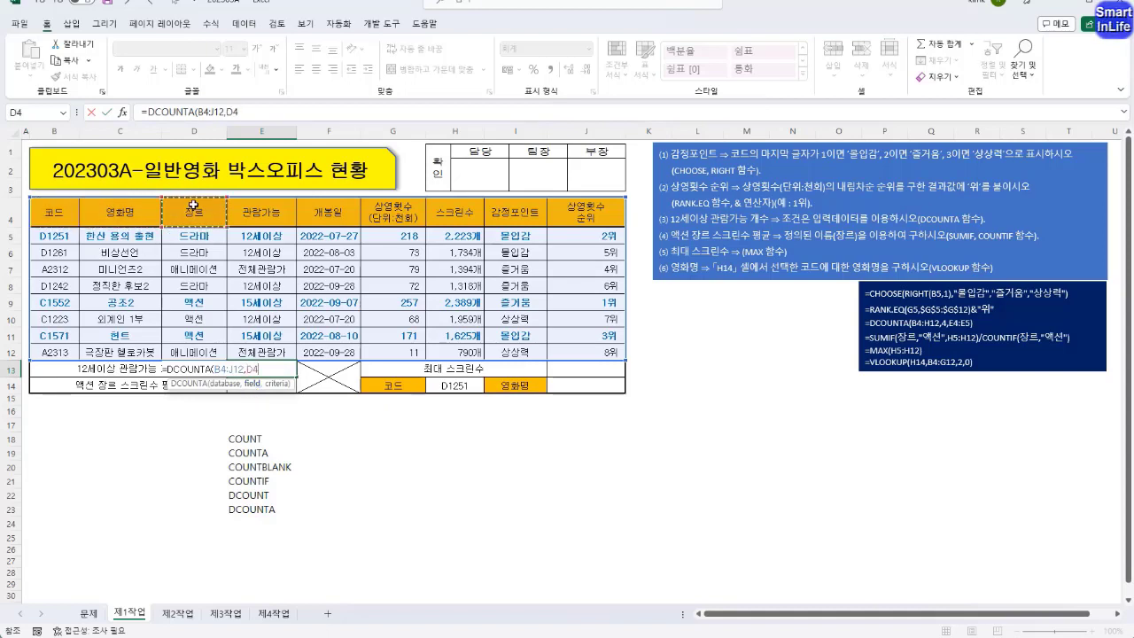
left_click(269, 209)
left_click(328, 200)
left_click(398, 209)
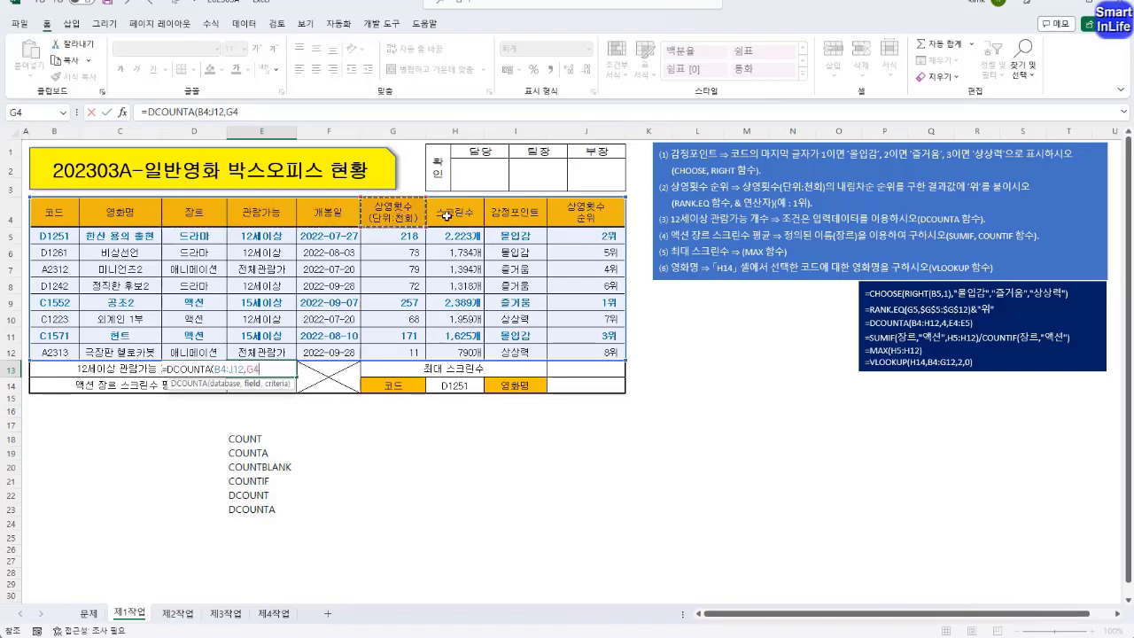
left_click(447, 216)
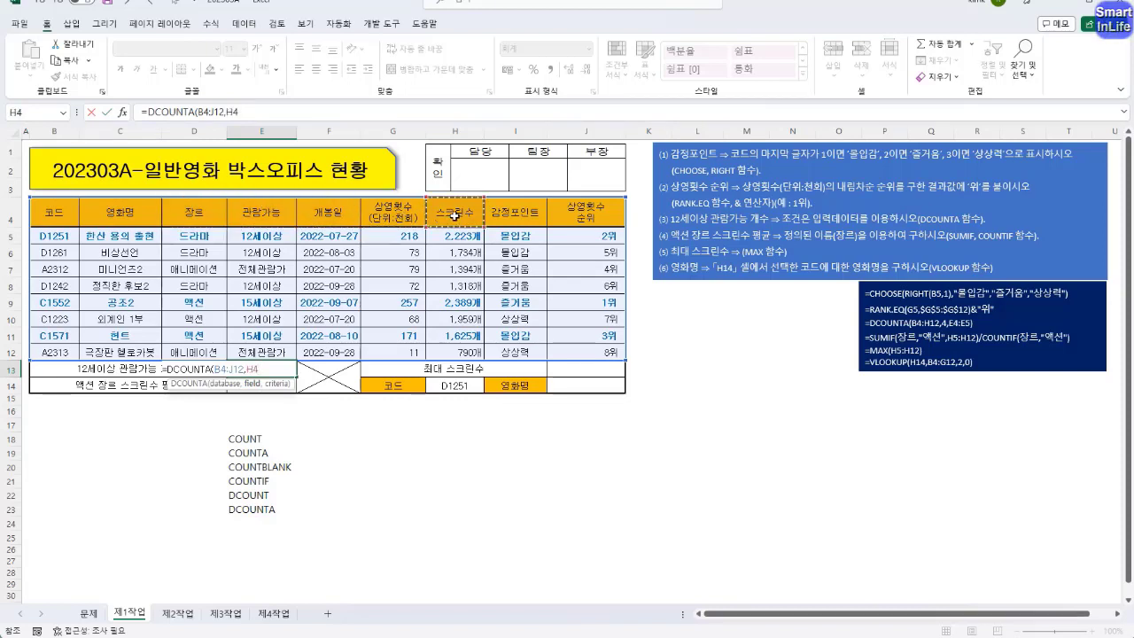
left_click(390, 218)
left_click(462, 205)
left_click(540, 209)
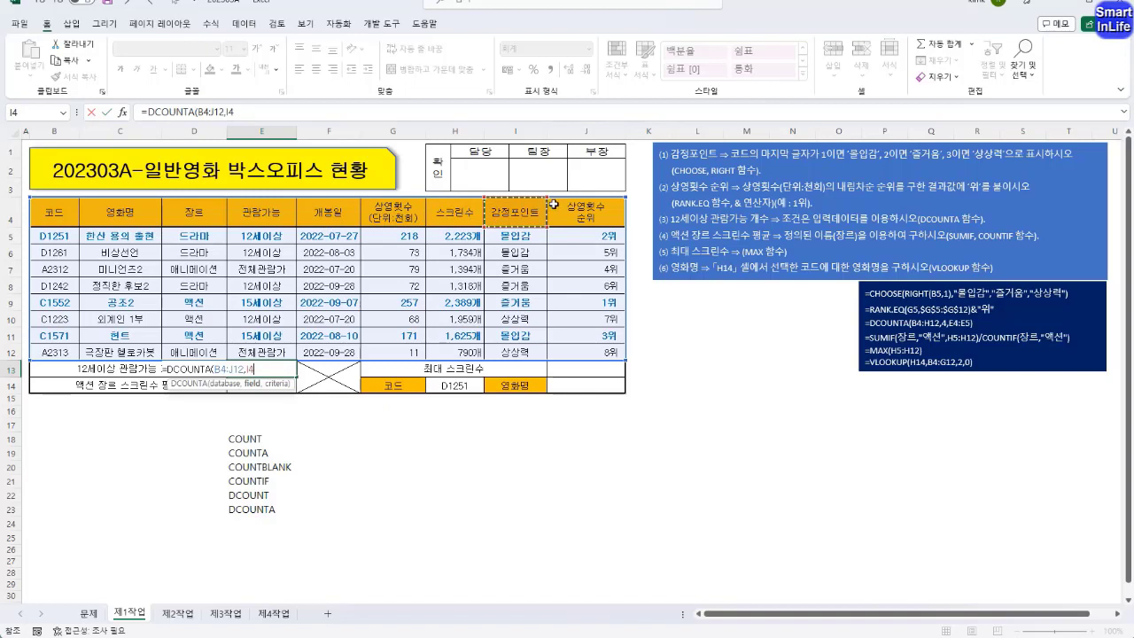
left_click(554, 206)
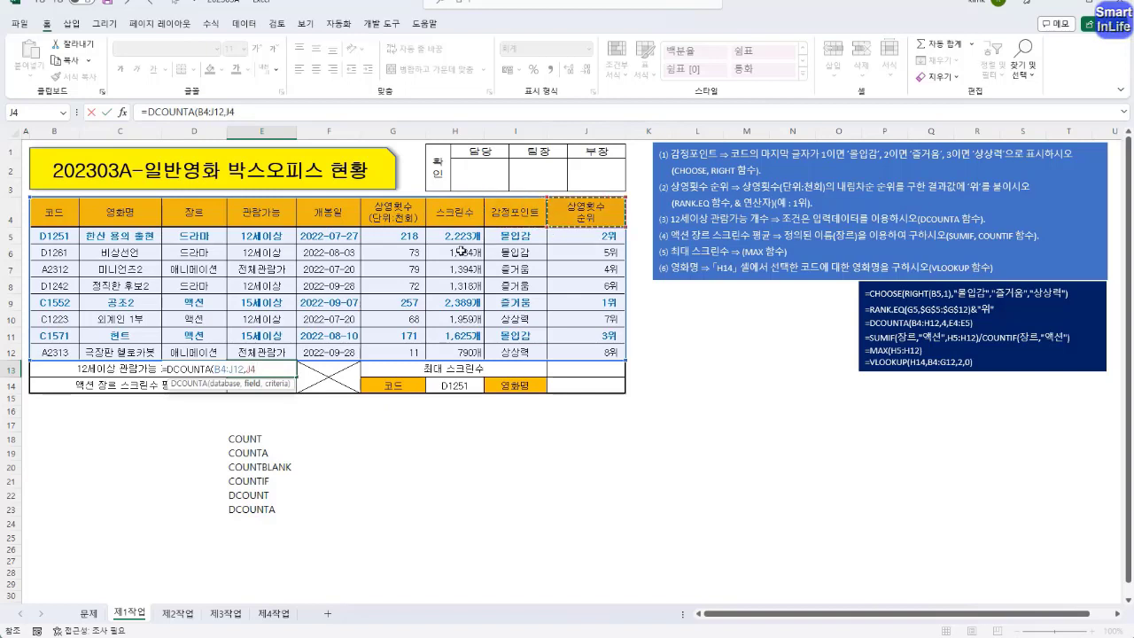
left_click(315, 216)
left_click(252, 213)
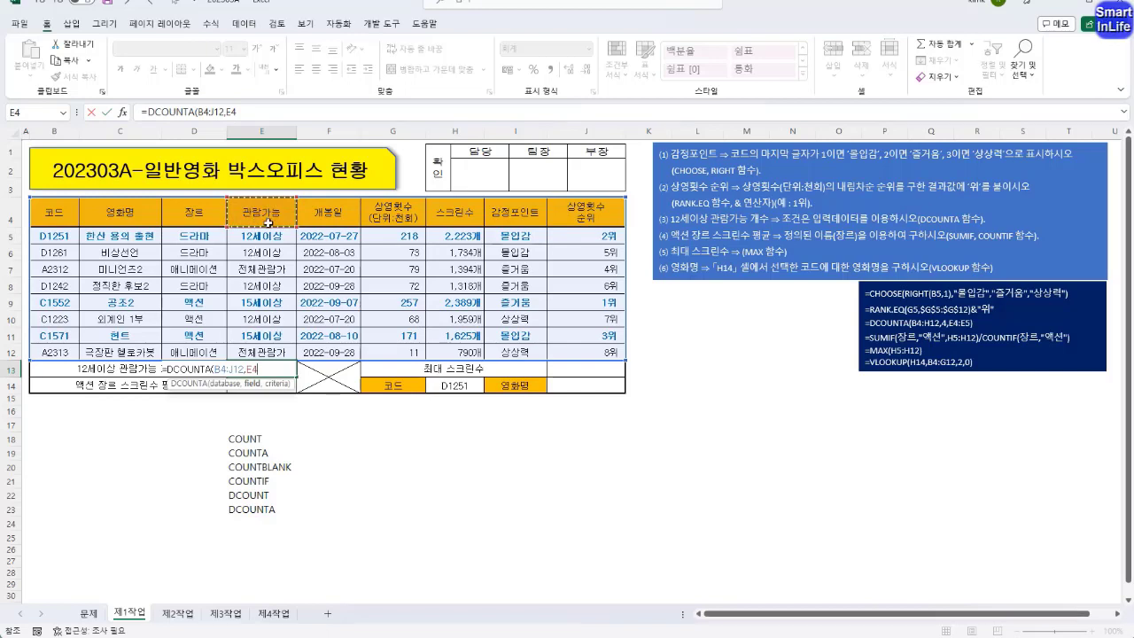
Complete E13's DCOUNTA formula with the 장르 header D4 as the field and E4:E5 as the criteria
left_click(202, 209)
type(",")
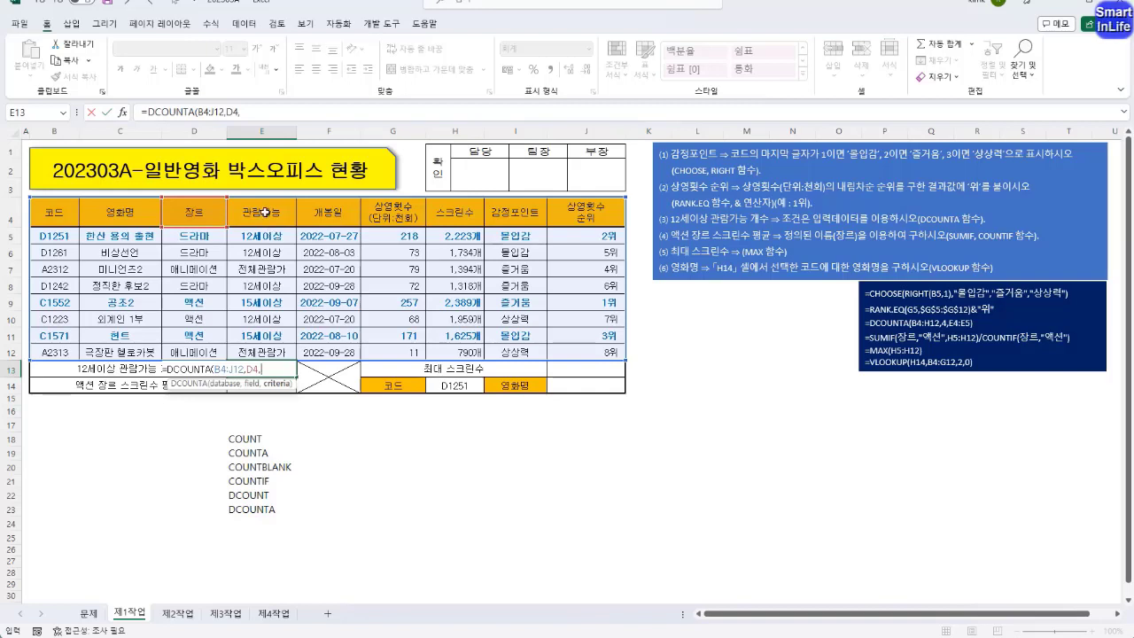
left_click_drag(265, 211, 270, 241)
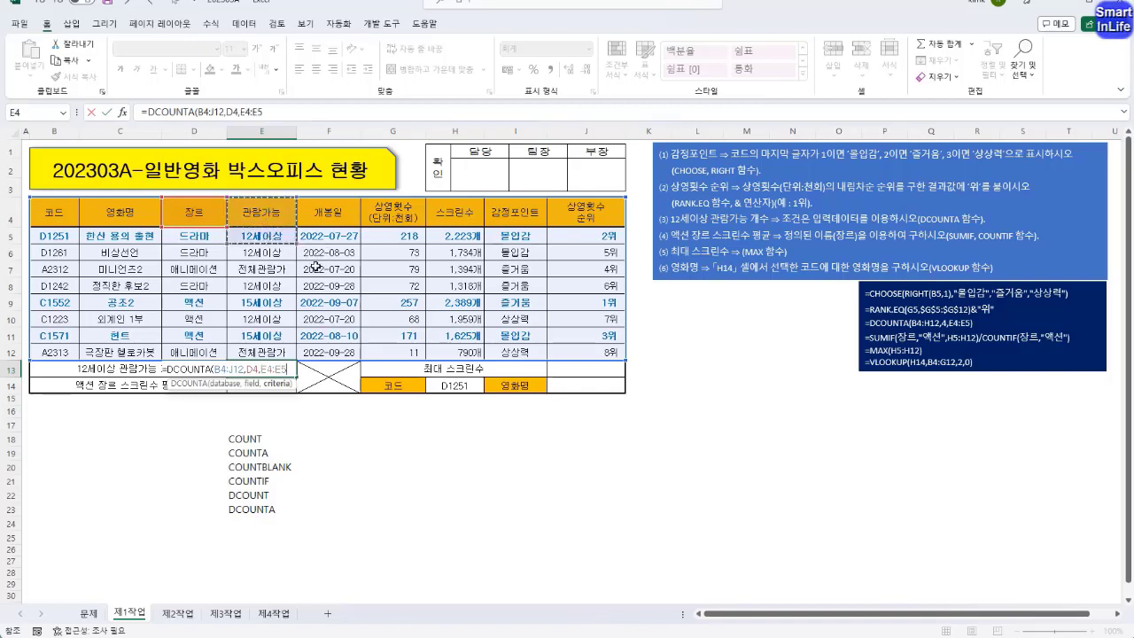
key("Return")
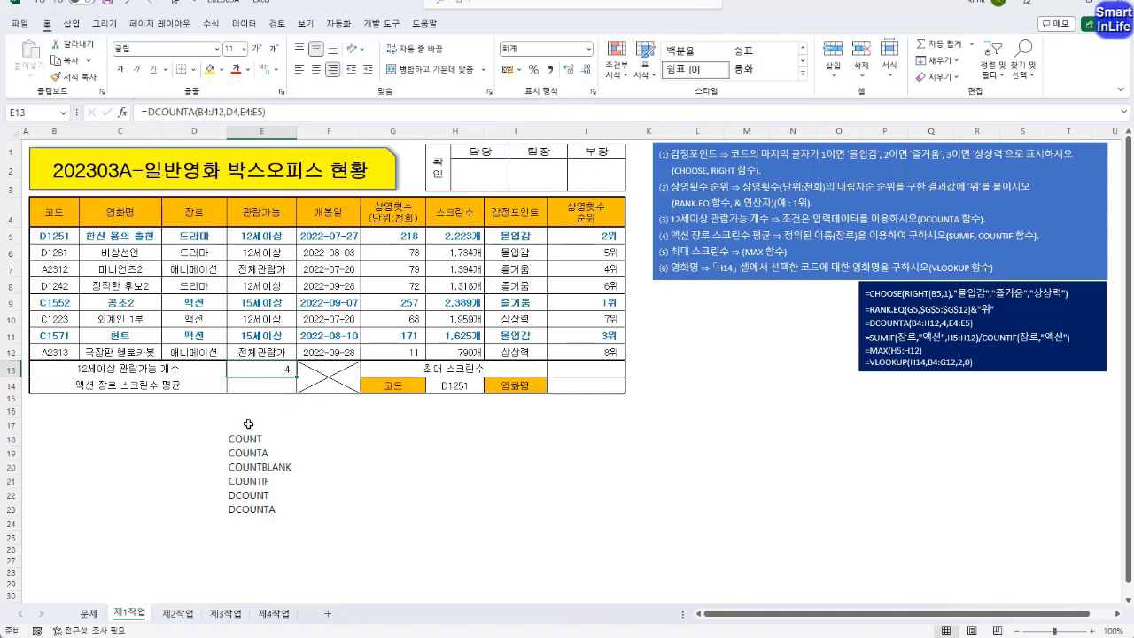
Turn the DCOUNT text in E22 into a formula with B4:J12 as the database range
left_click(245, 508)
left_click(254, 496)
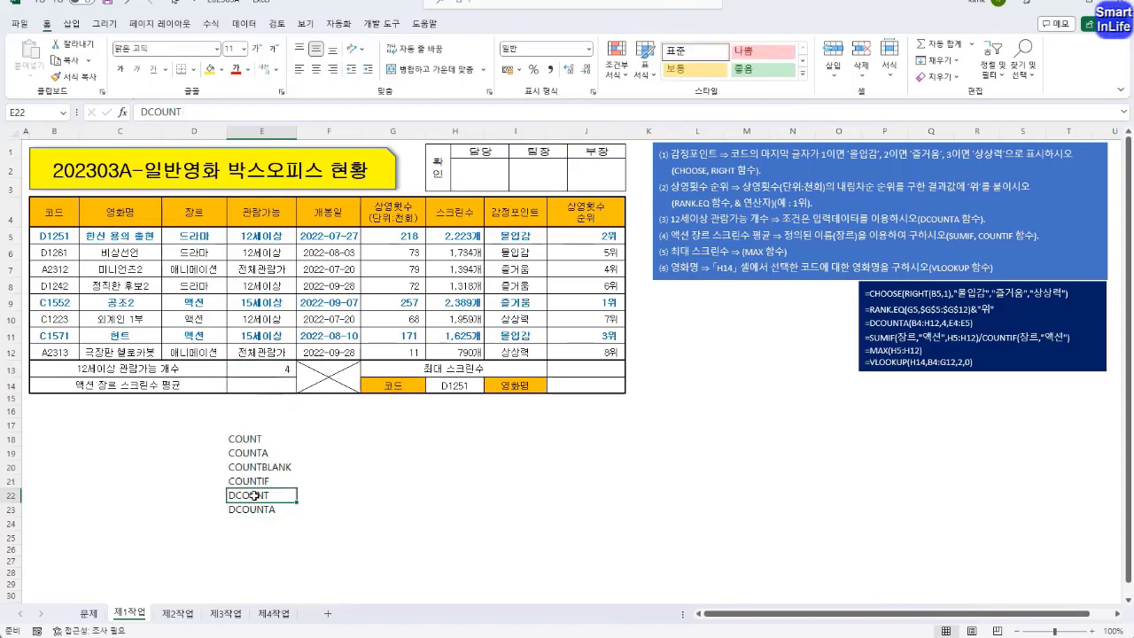
double_click(254, 496)
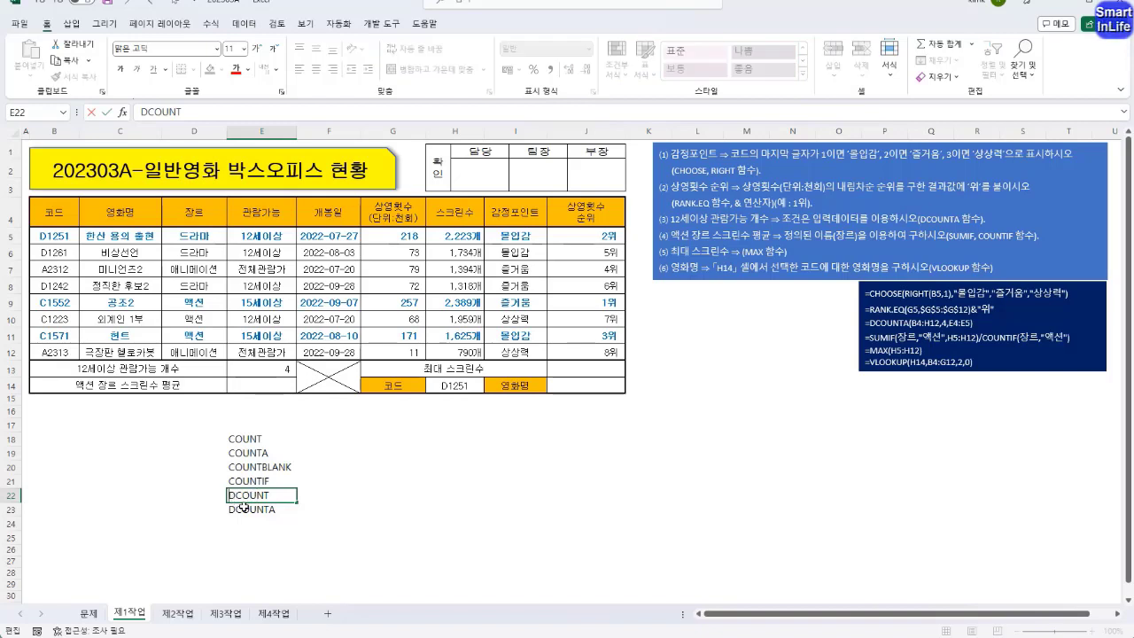
type("=")
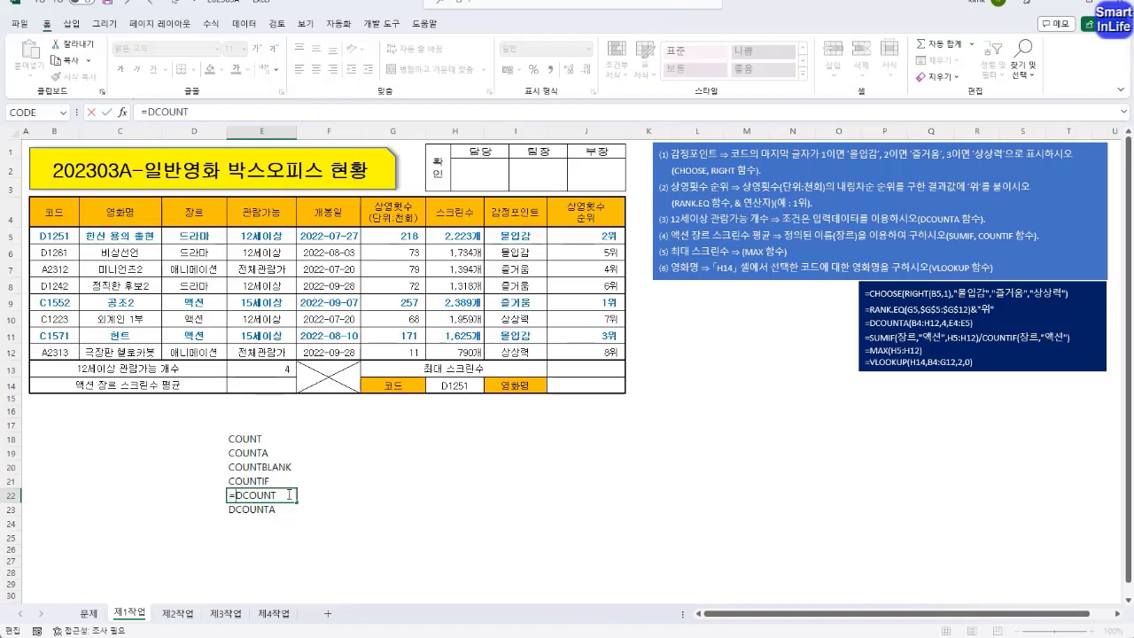
type("(")
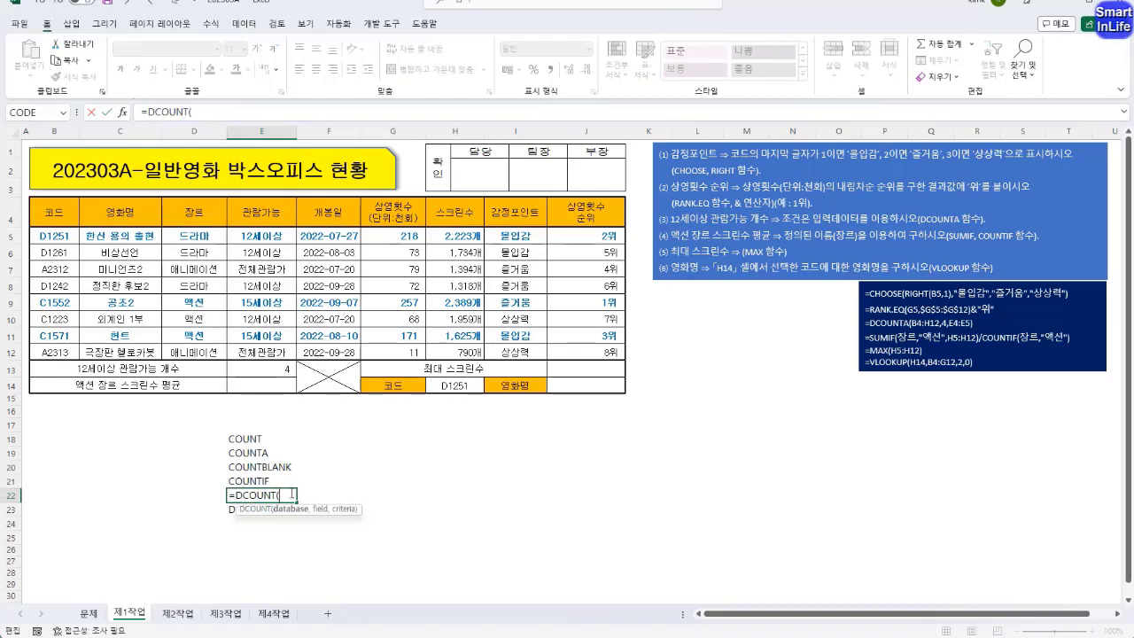
left_click_drag(62, 220, 569, 346)
type(",")
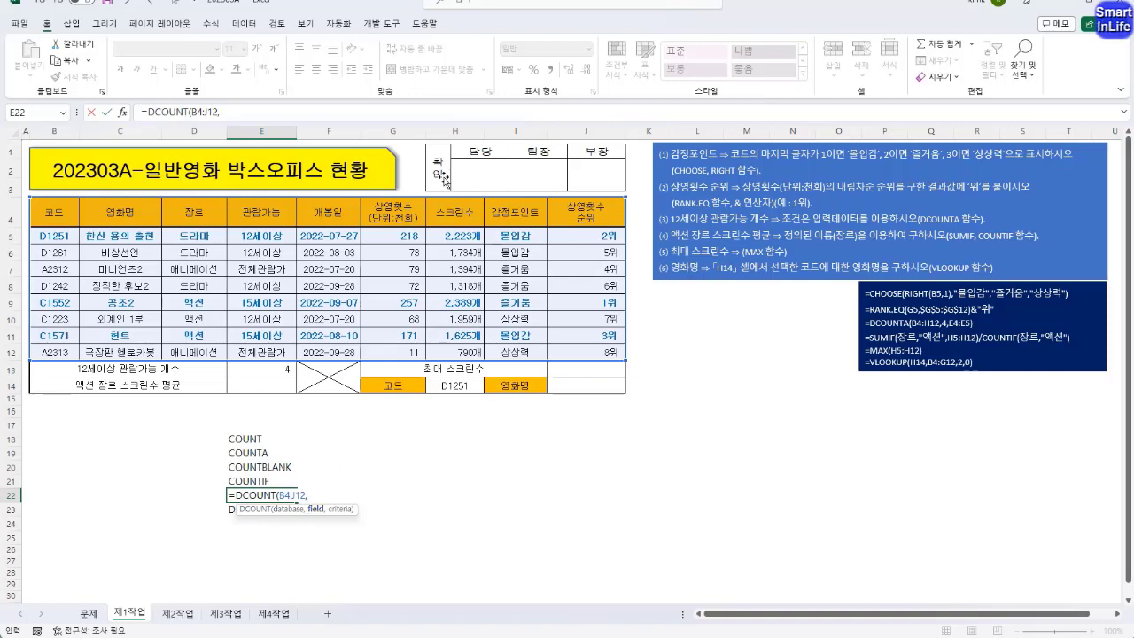
Try the 상영횟수, 개봉일, 관람가능 and 스크린수 headers as the field argument of E22's DCOUNT formula
left_click(407, 216)
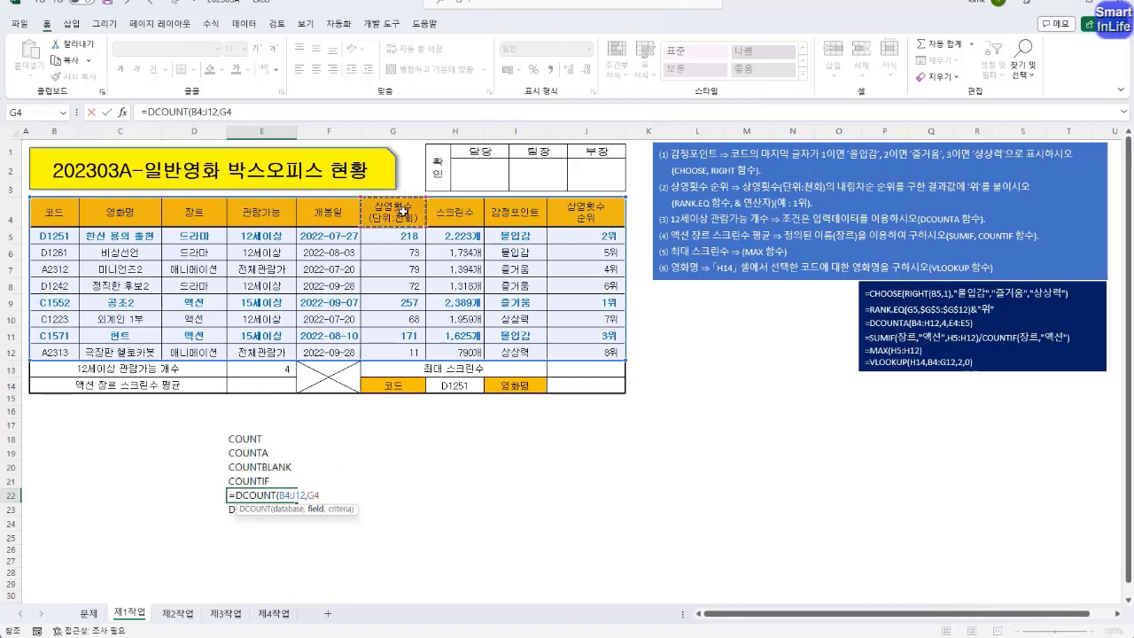
left_click(310, 213)
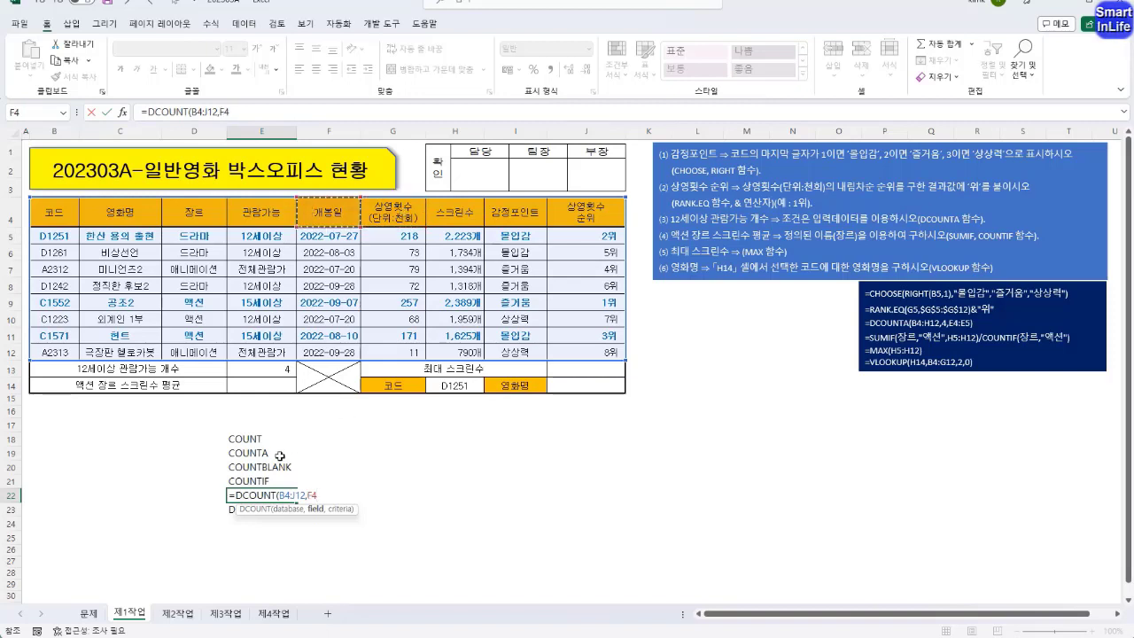
left_click(273, 212)
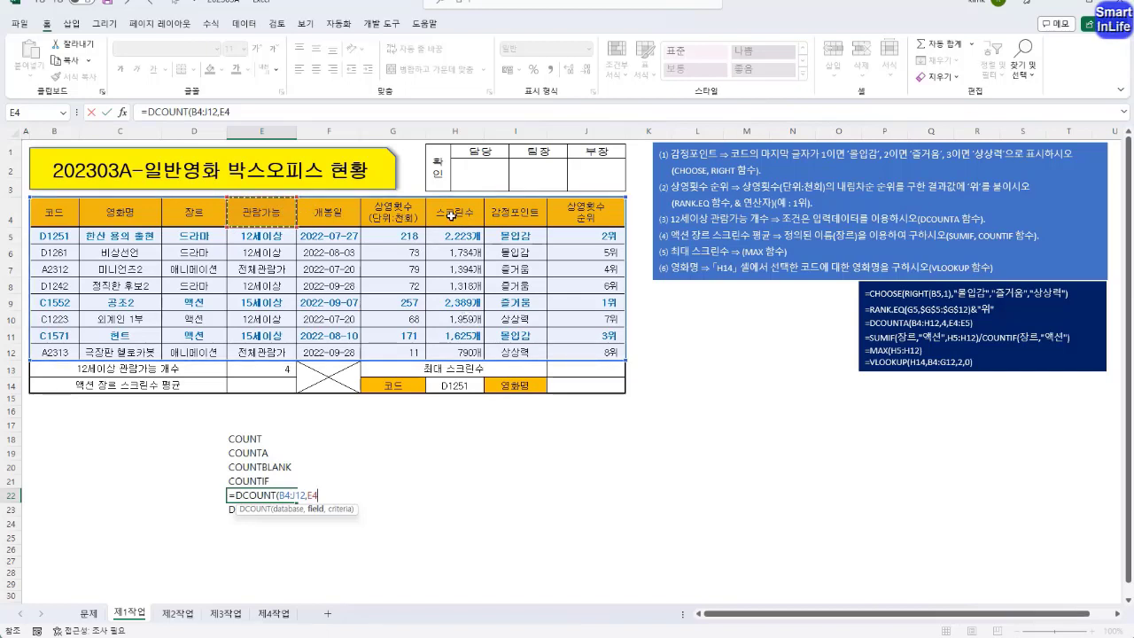
left_click(407, 211)
left_click(451, 210)
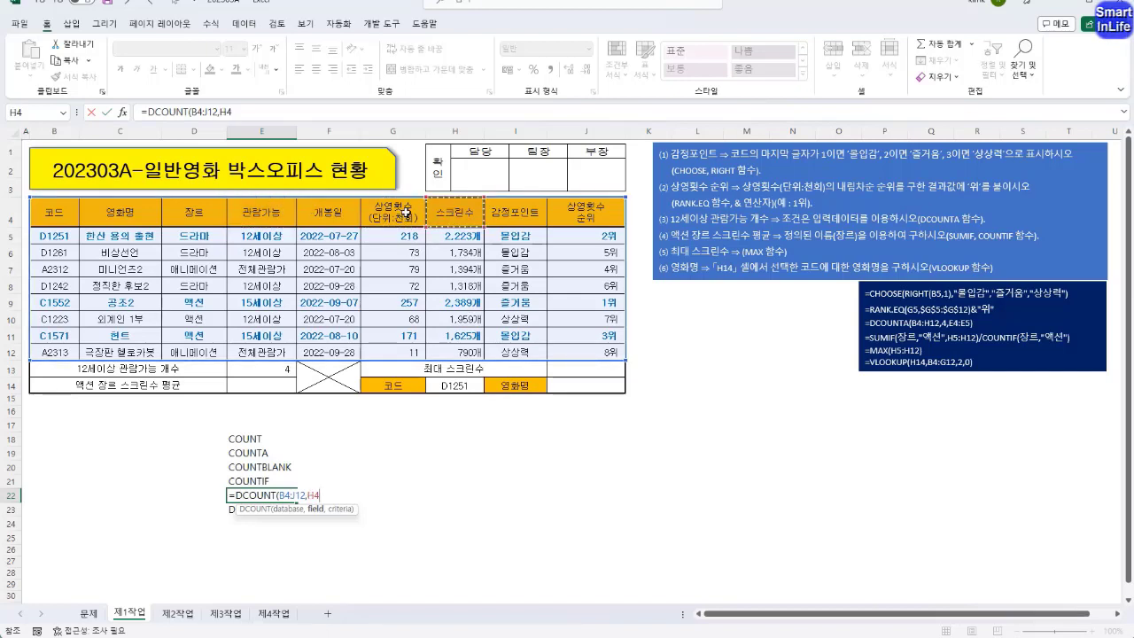
Complete E22's DCOUNT formula with the 상영횟수 header G4 as the field and E4:E5 as the criteria
left_click(405, 212)
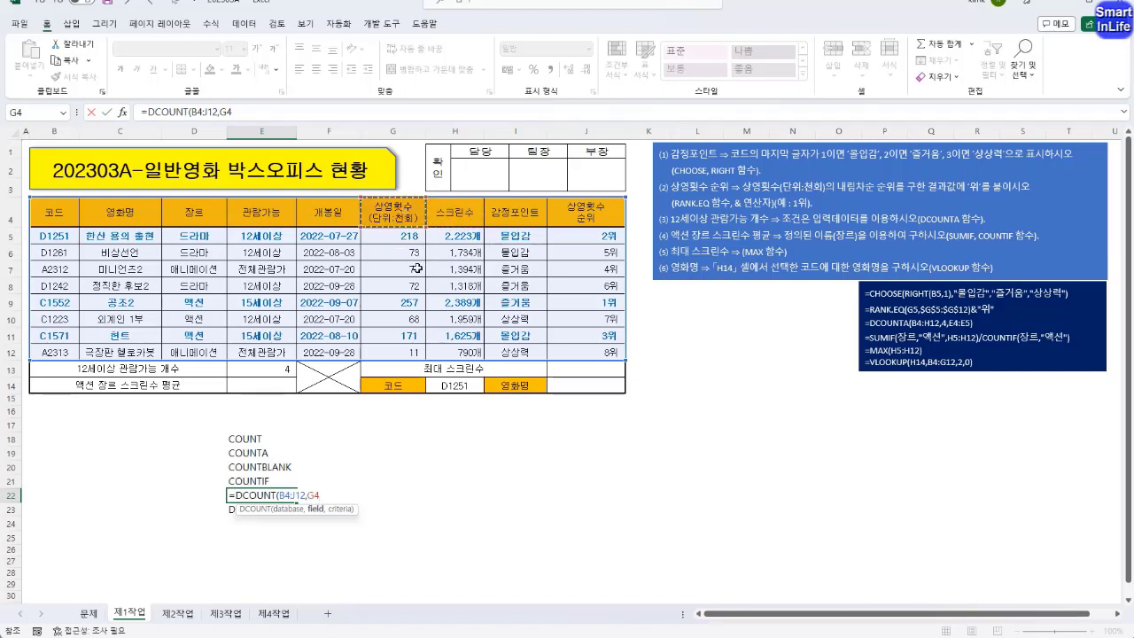
type(",")
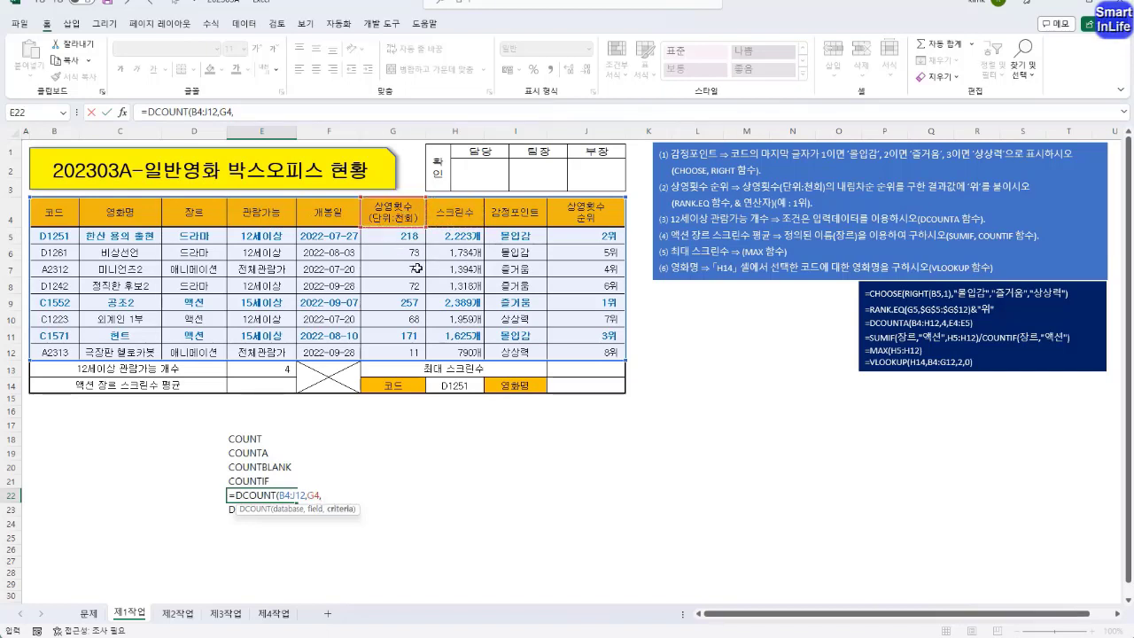
left_click(263, 222)
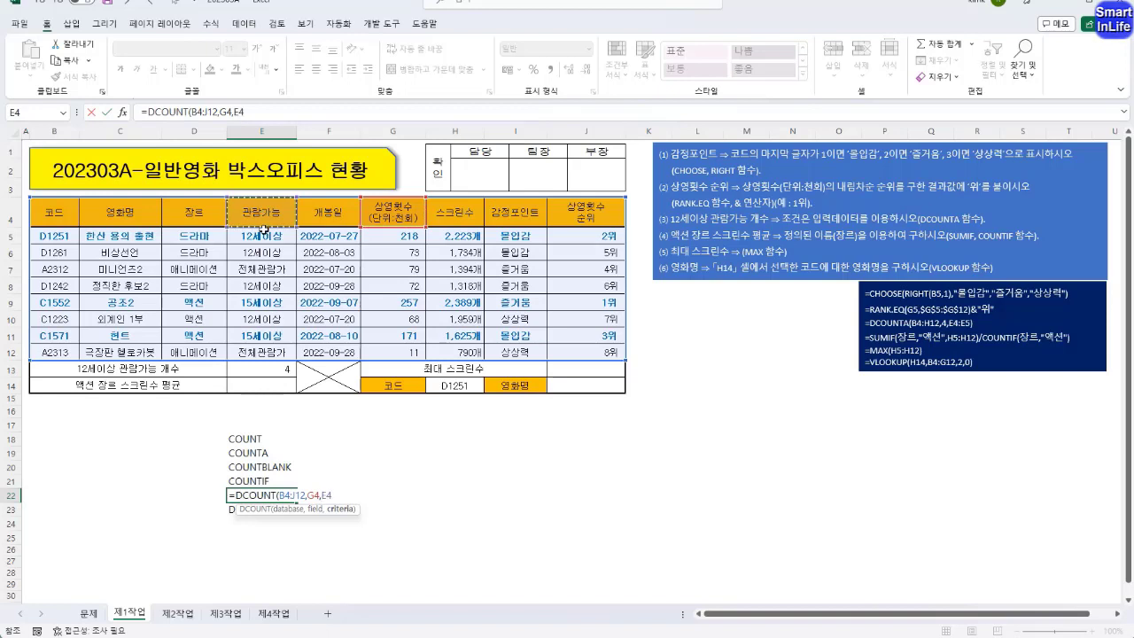
left_click_drag(263, 228, 264, 237)
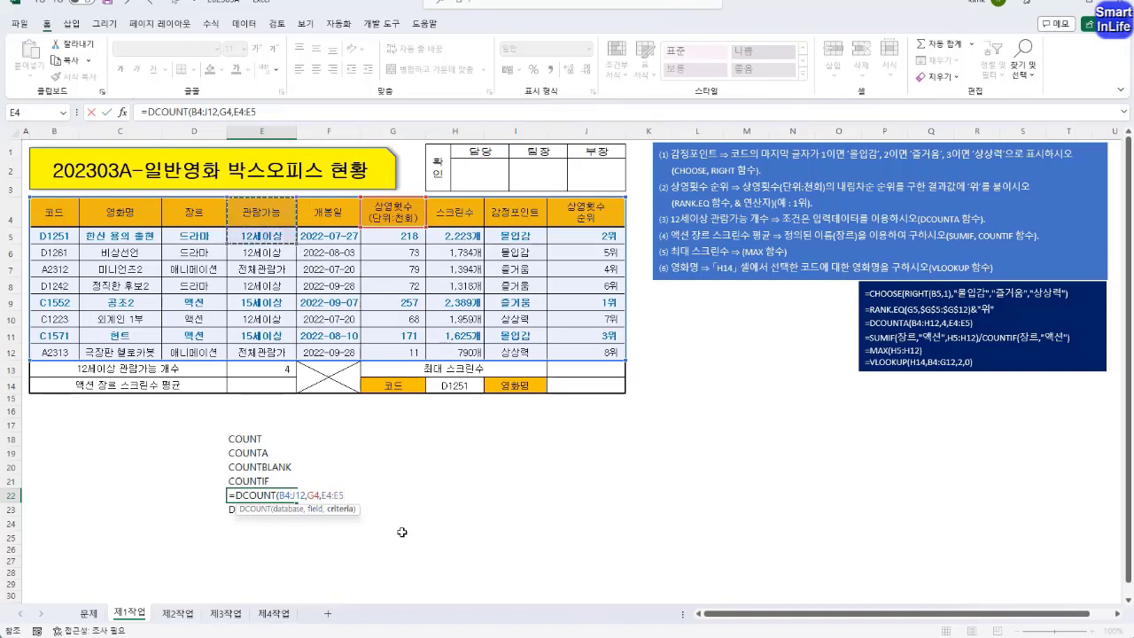
key("Return")
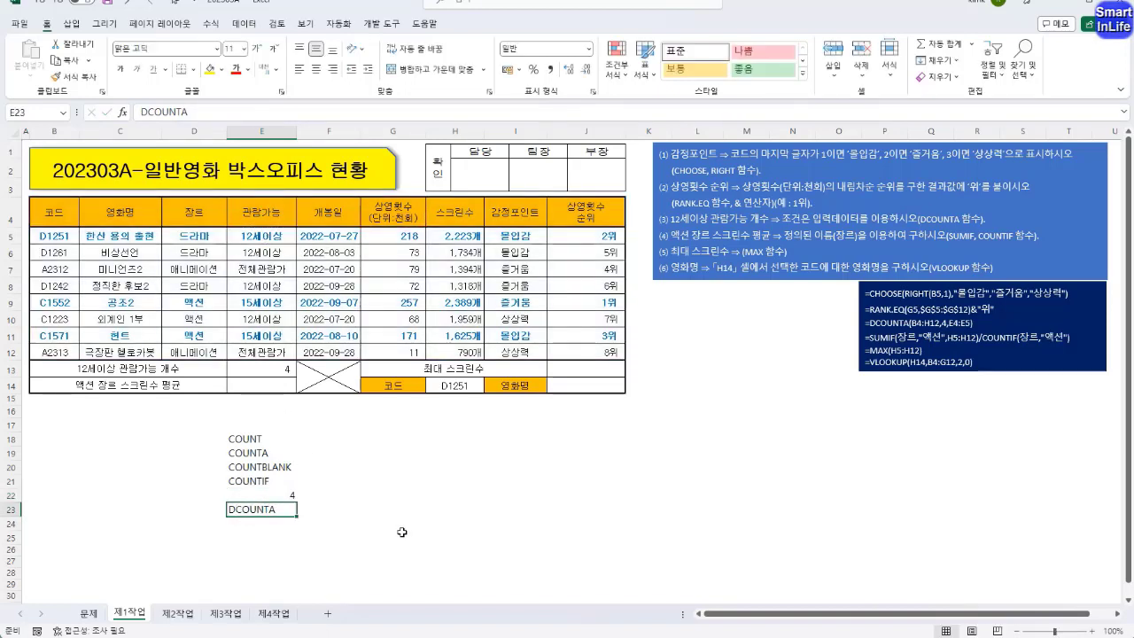
Change the field argument of E22's DCOUNT formula to the 장르 header D4 and review the formula
left_click(290, 494)
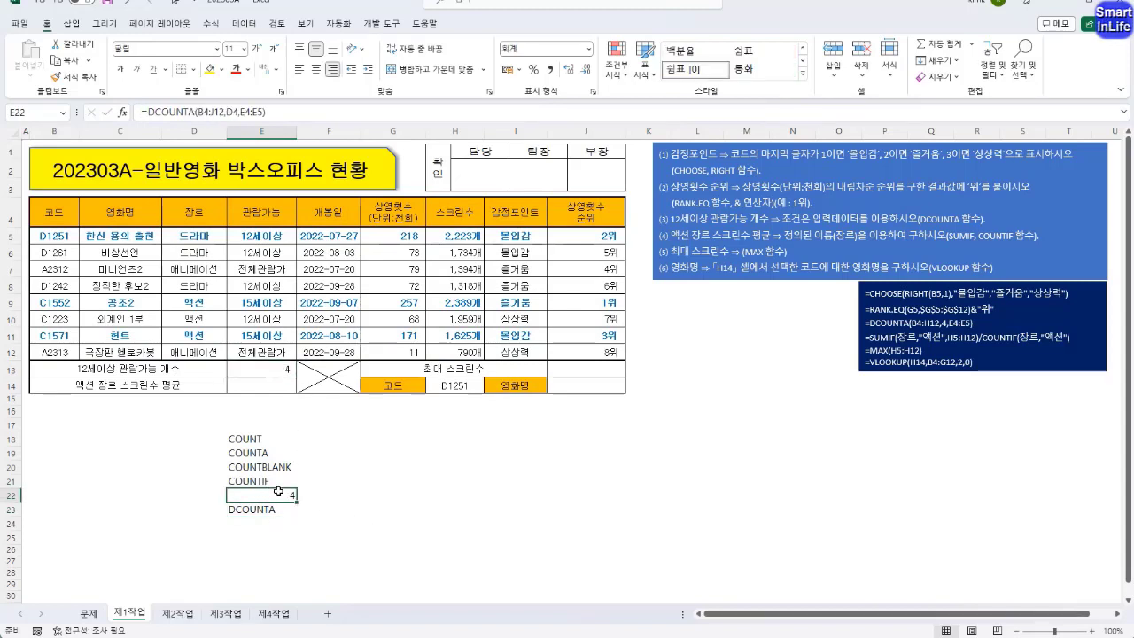
left_click(231, 119)
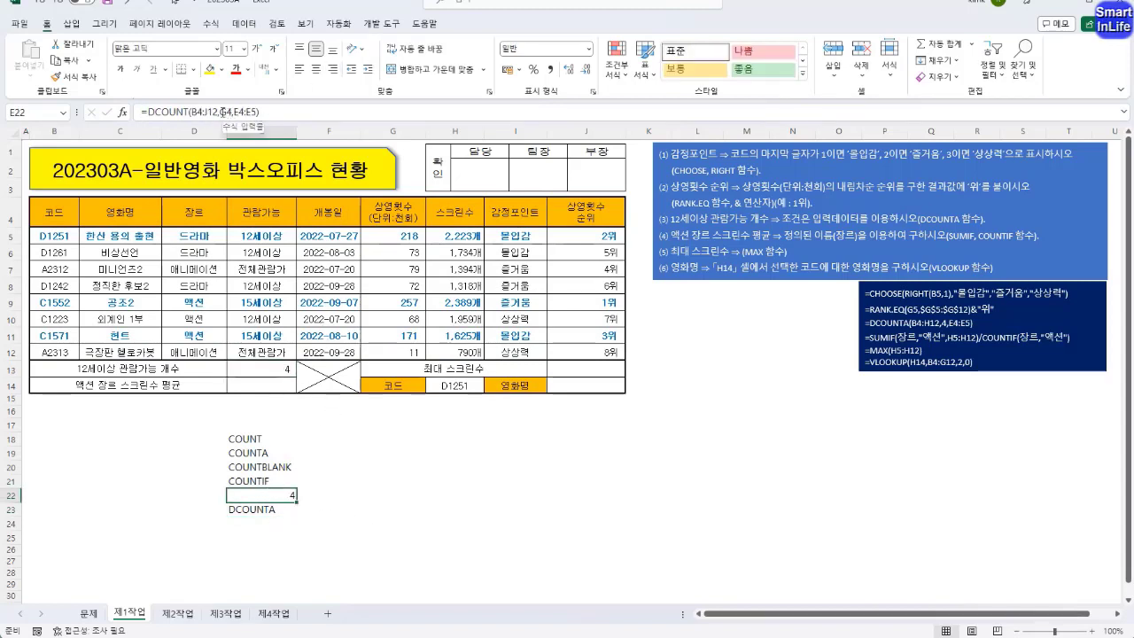
left_click(258, 497)
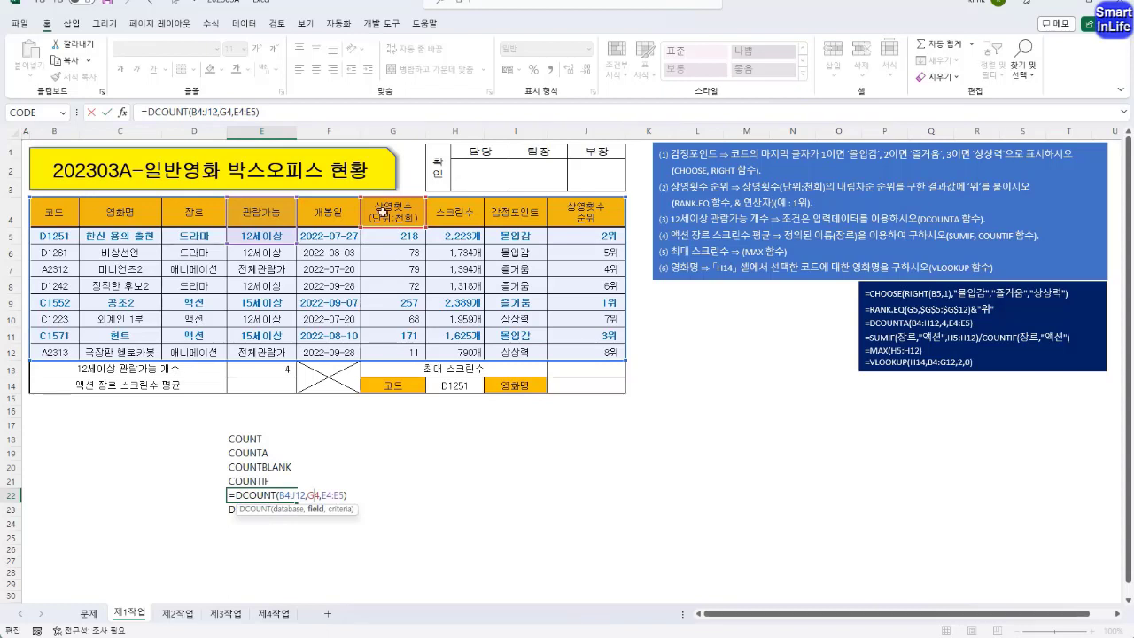
left_click(233, 239)
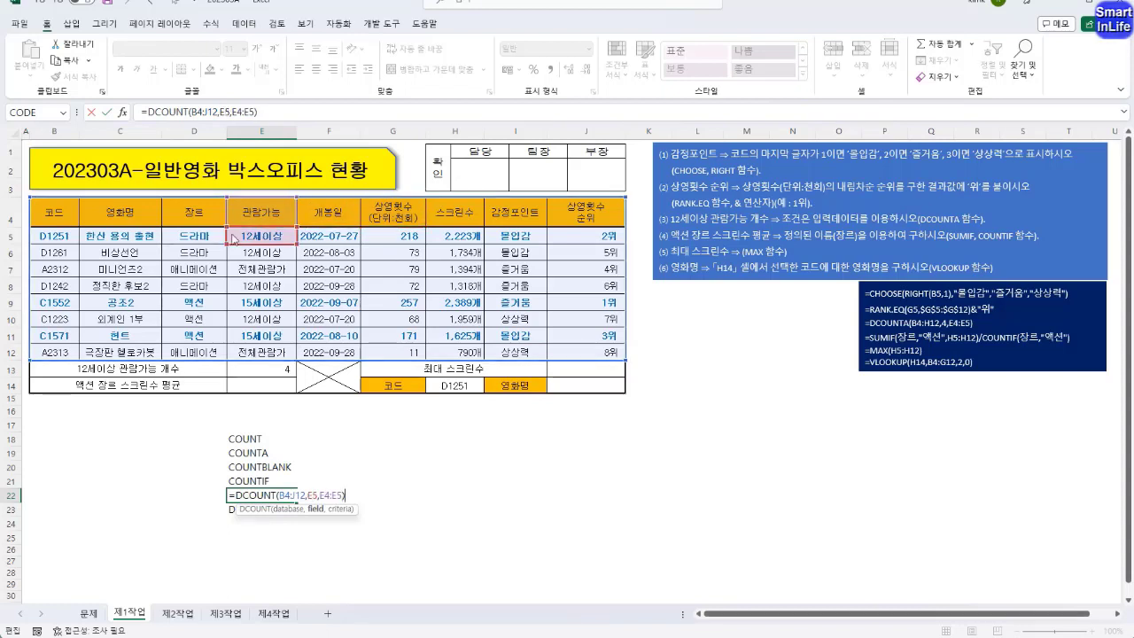
left_click(194, 212)
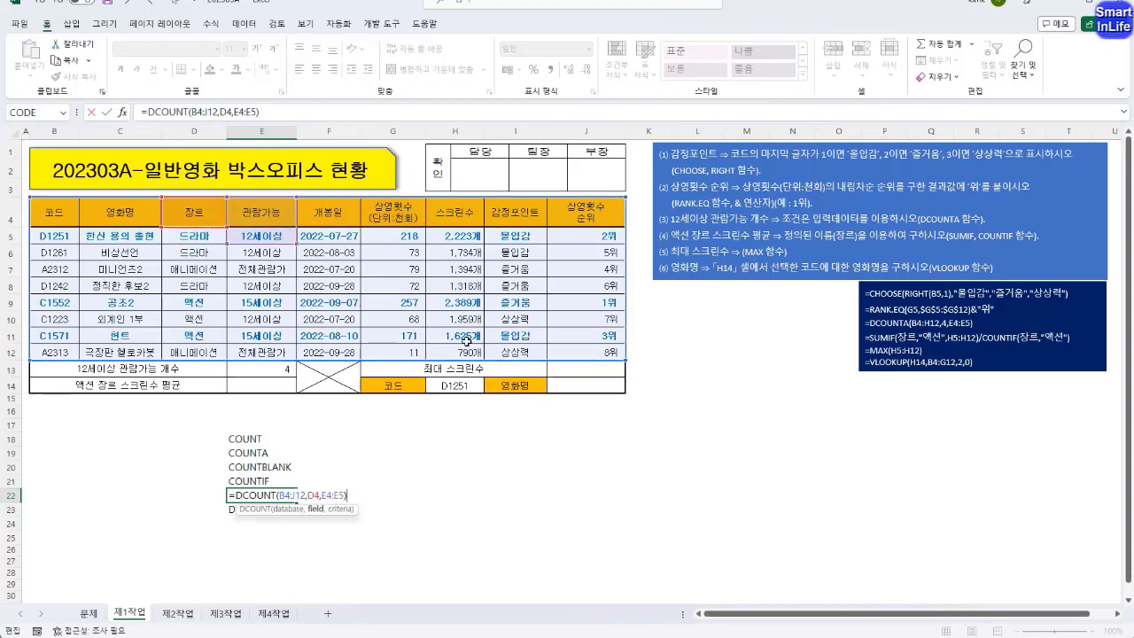
key("Return")
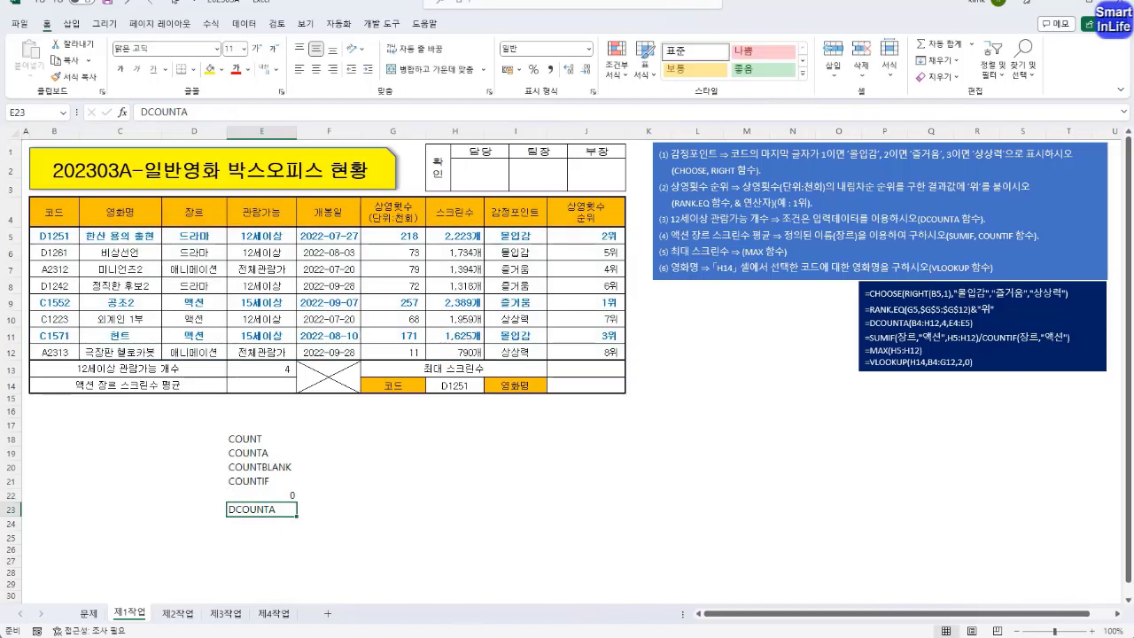
left_click(288, 495)
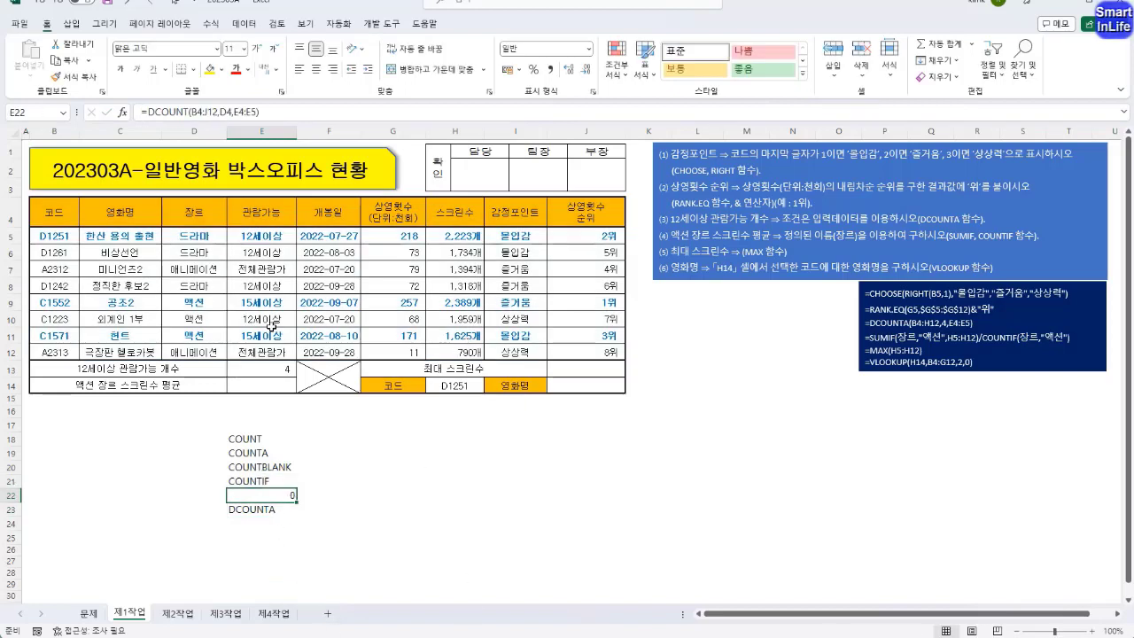
left_click(232, 112)
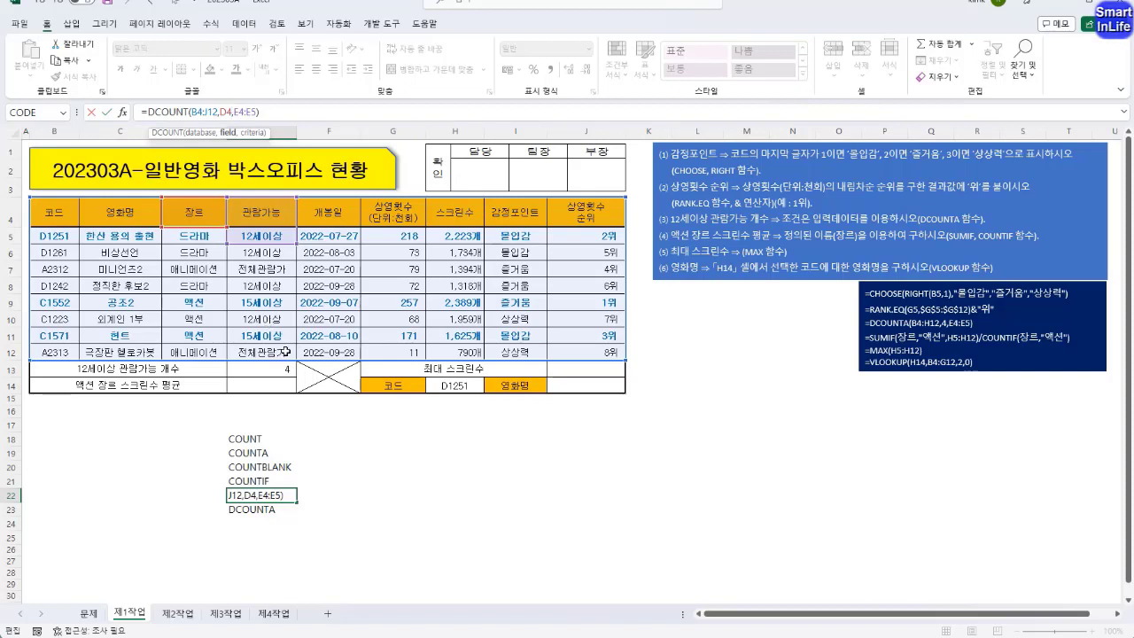
key("ctrl+Return")
Note the averaging rule 합계/개수 in G18 for the 액션 장르 스크린수 평균 task
left_click(269, 387)
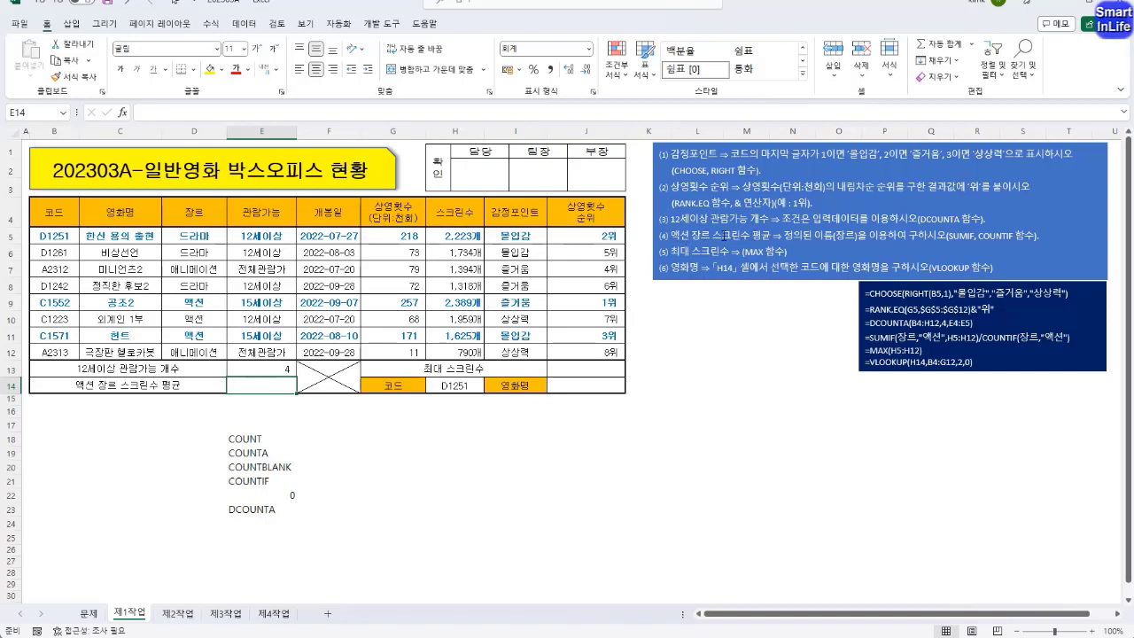
left_click(399, 438)
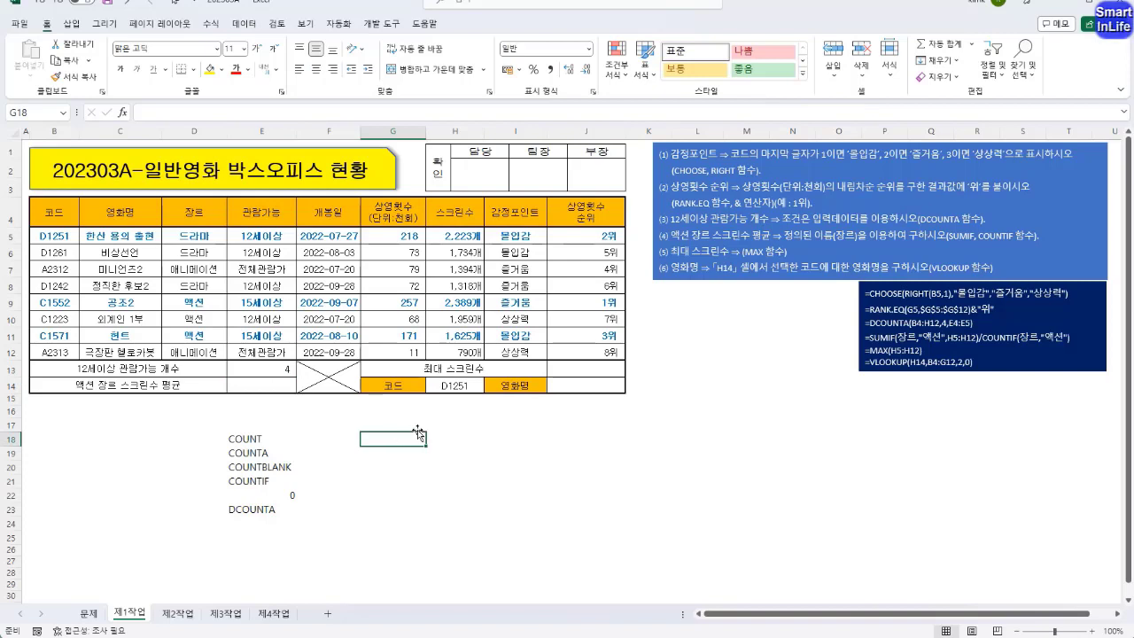
type("합계")
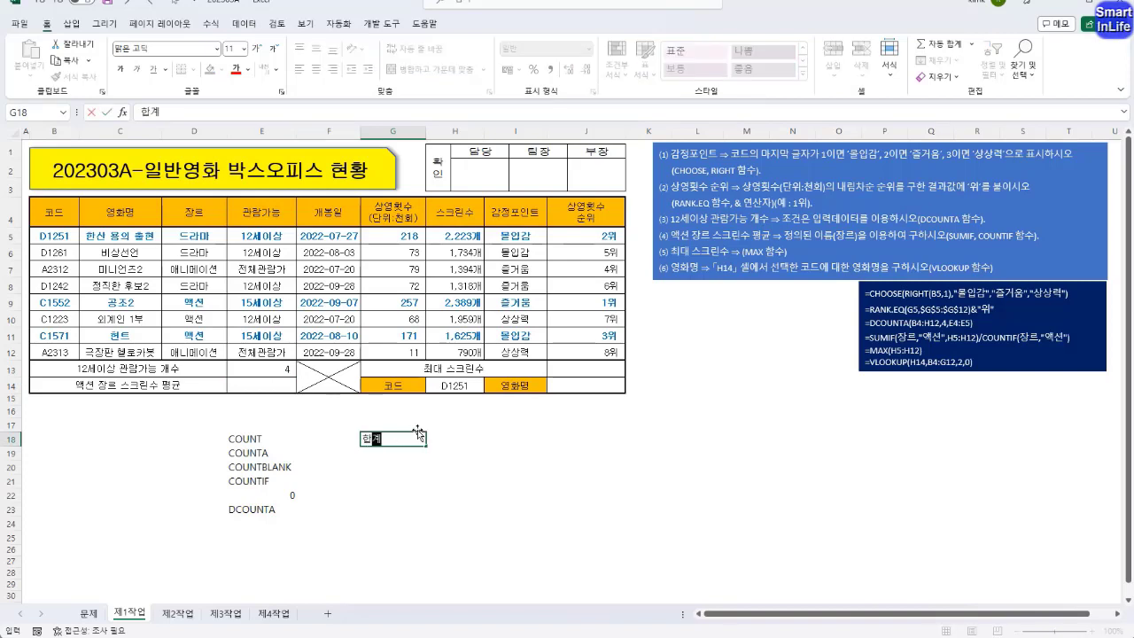
type("/개수")
key("Return")
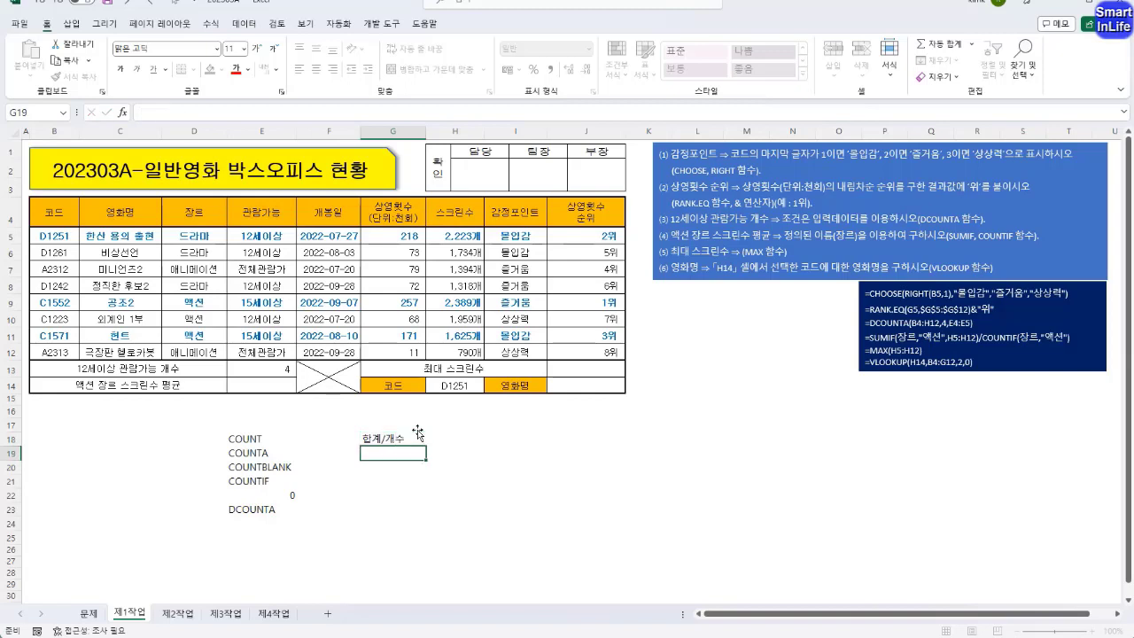
left_click(418, 433)
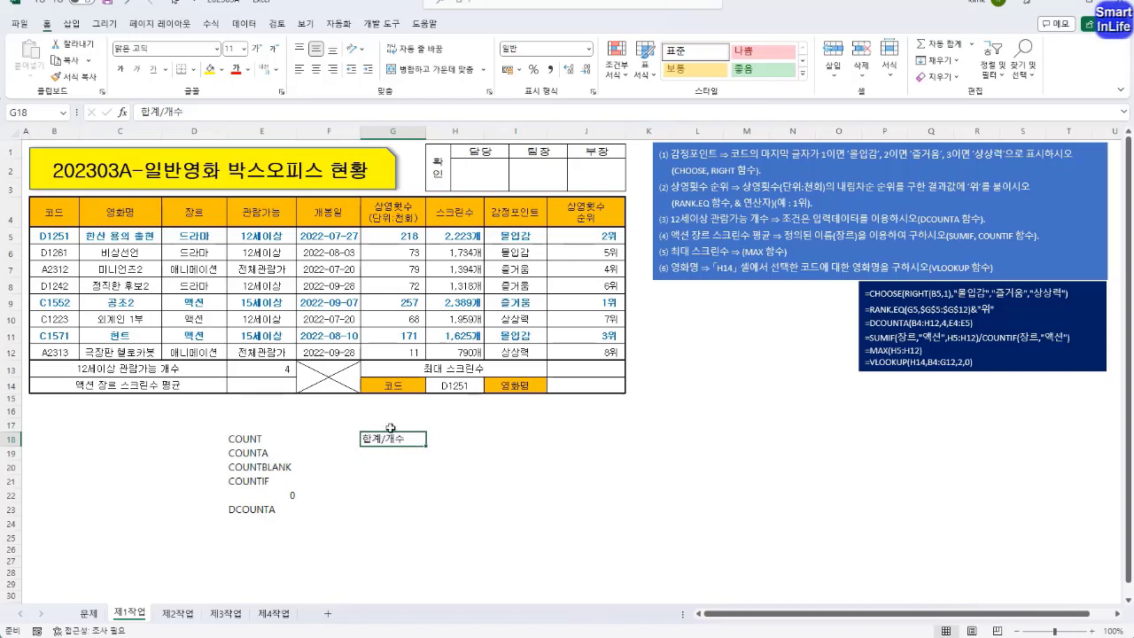
Start E14's 액션 average formula with SUMIF over the 장르 range, criterion "액션" and sum range H5:H12, followed by a division sign
left_click(283, 383)
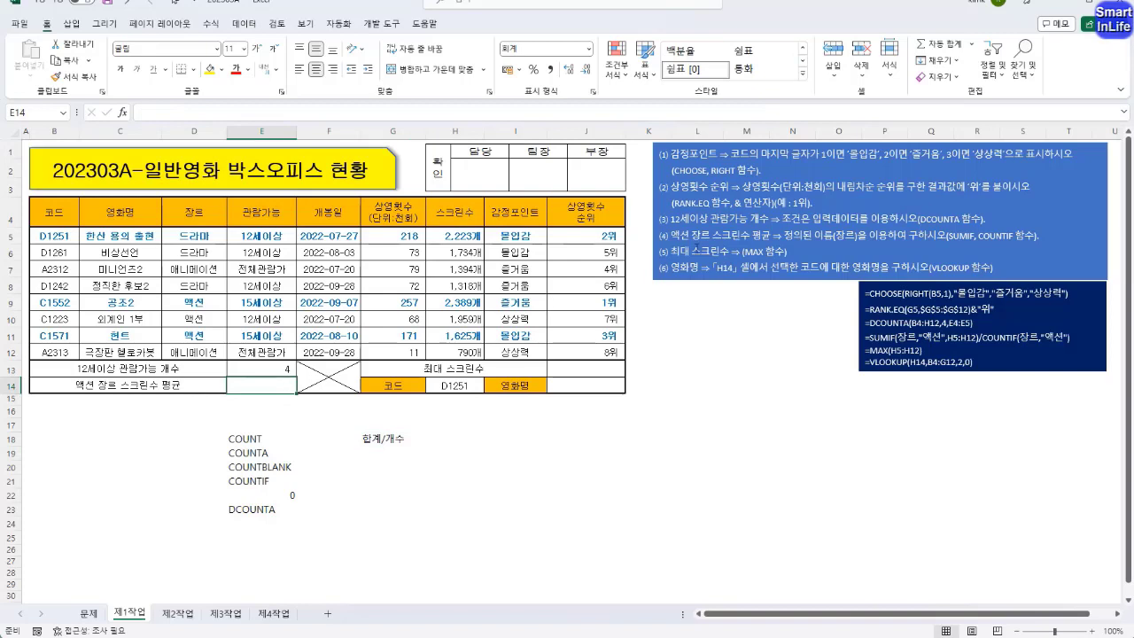
type("=")
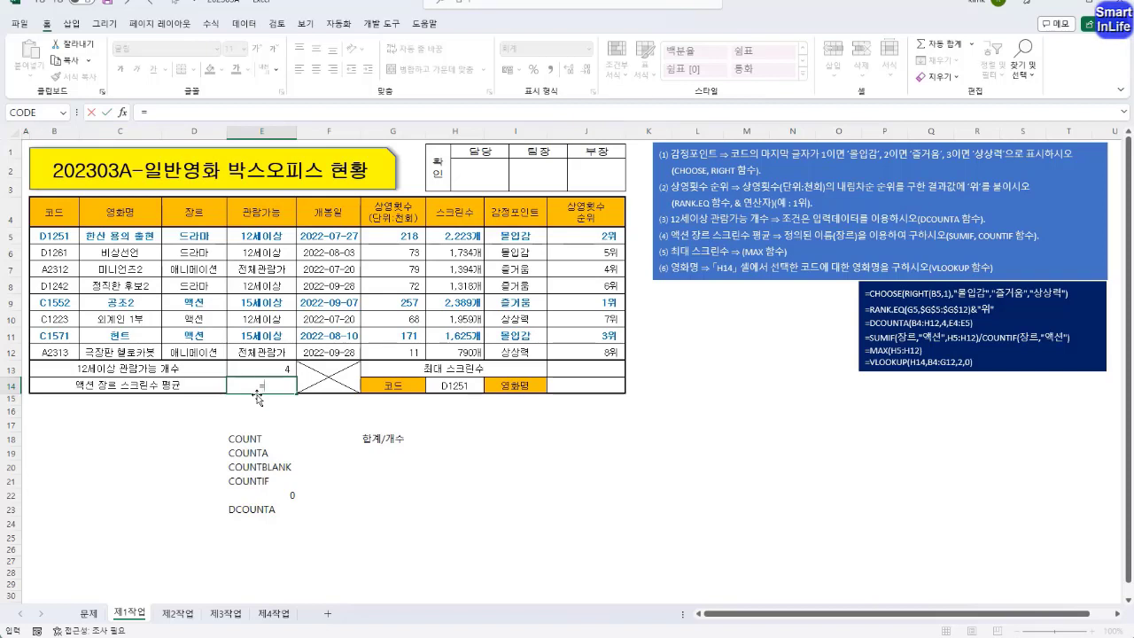
type("SUMIF")
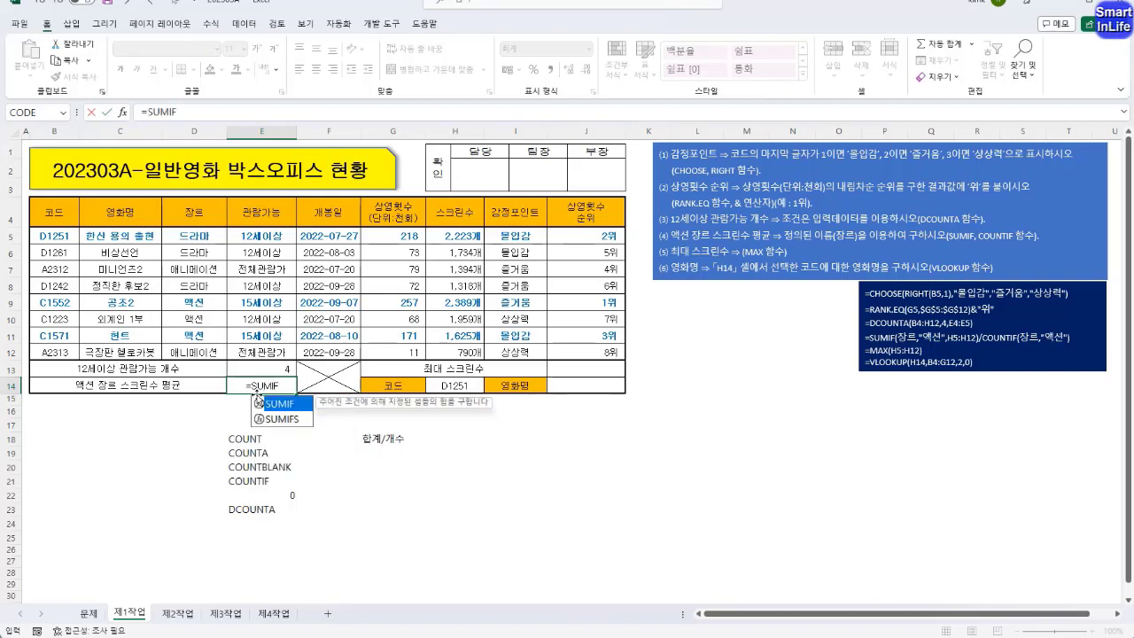
type("(")
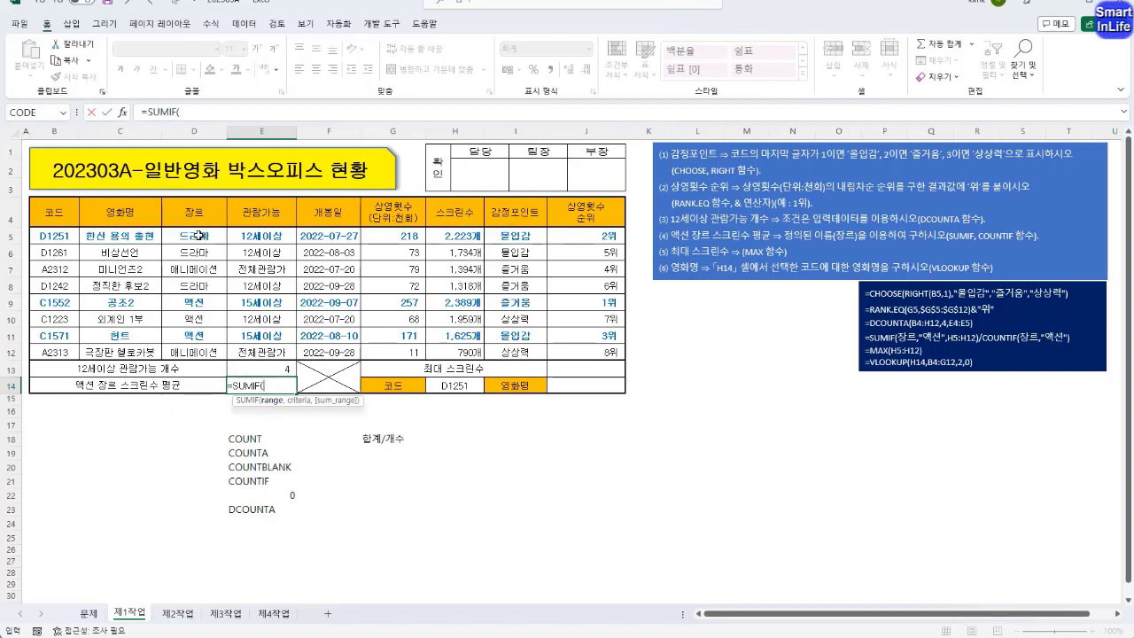
left_click_drag(195, 235, 195, 352)
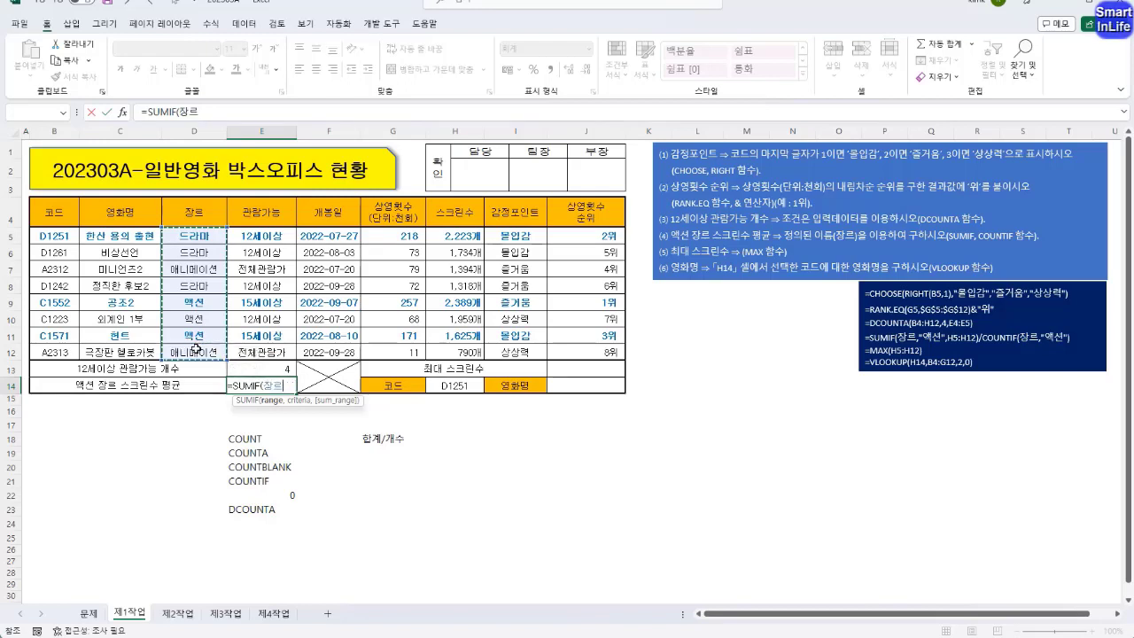
type(",")
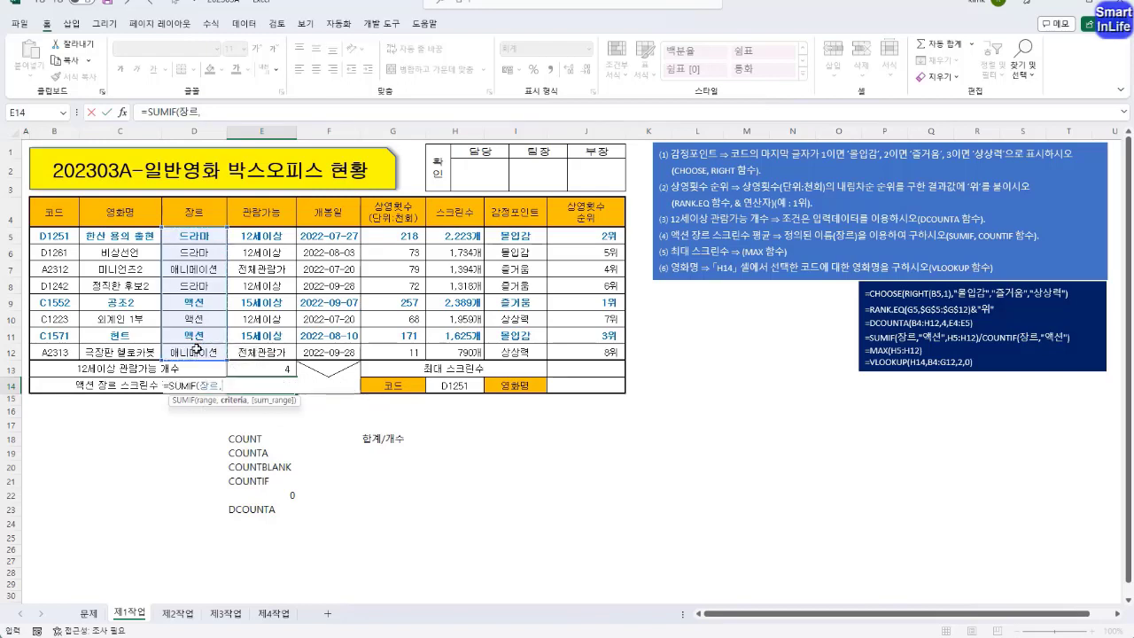
type("\"액선\"")
type(",")
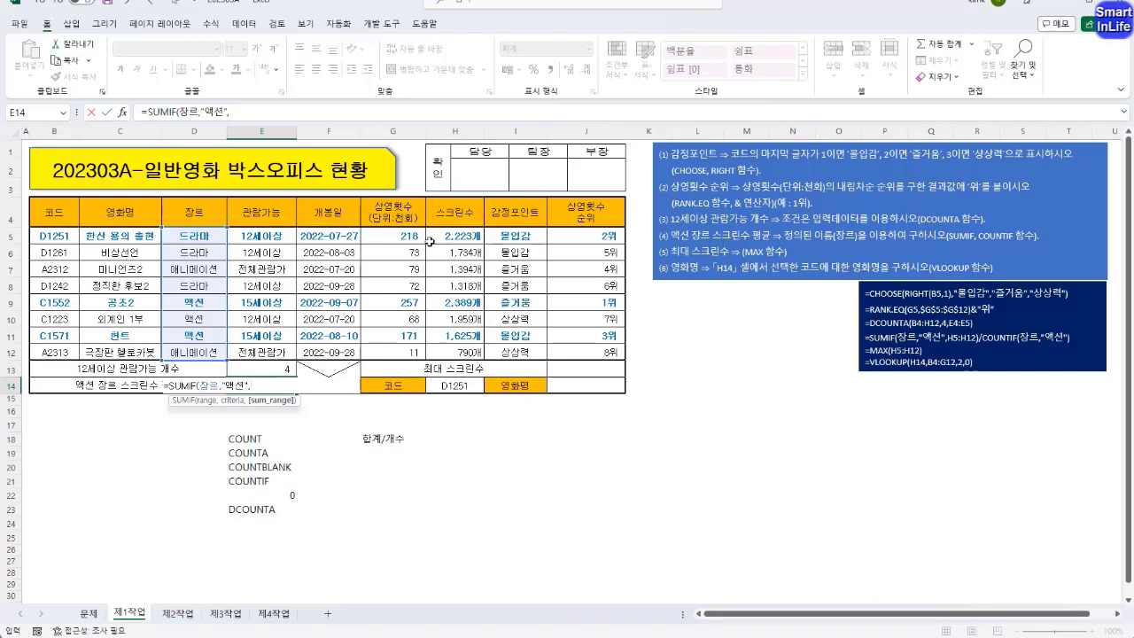
left_click_drag(454, 237, 457, 348)
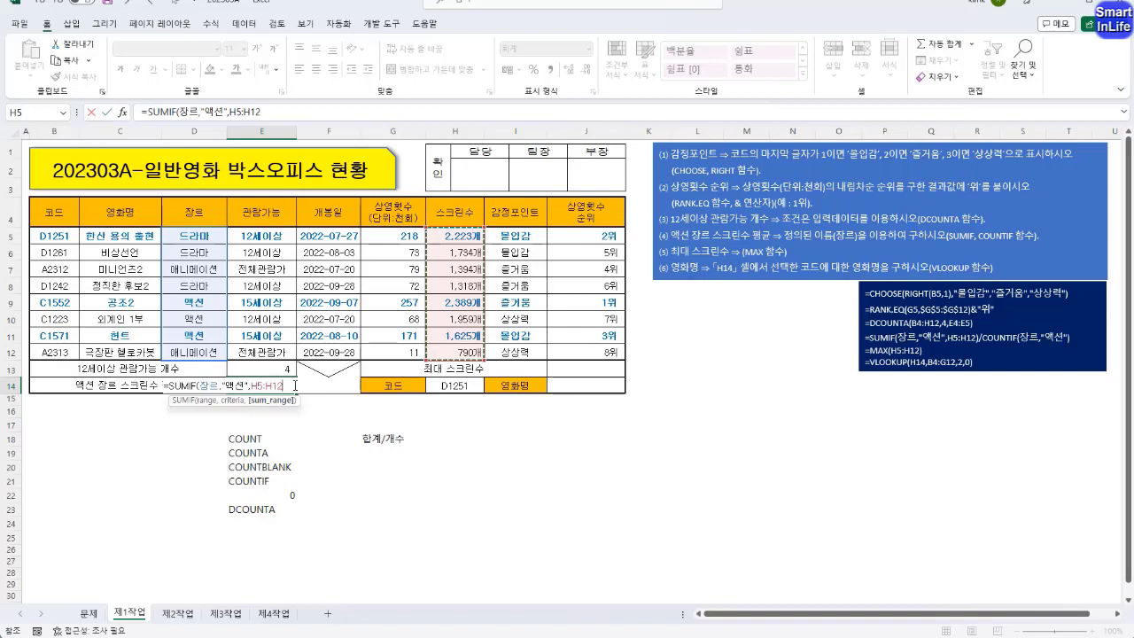
type(")/")
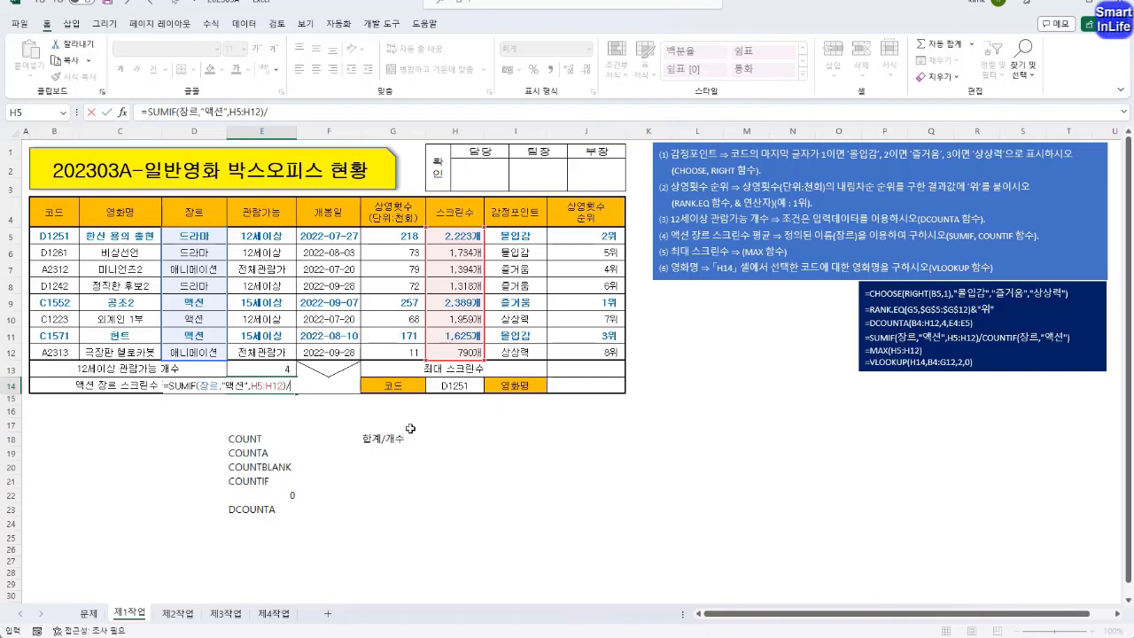
Duplicate the SUMIF expression after the division sign in E14's formula and change the copy's function to COUNTIF
left_click(152, 113)
left_click_drag(147, 111, 262, 113)
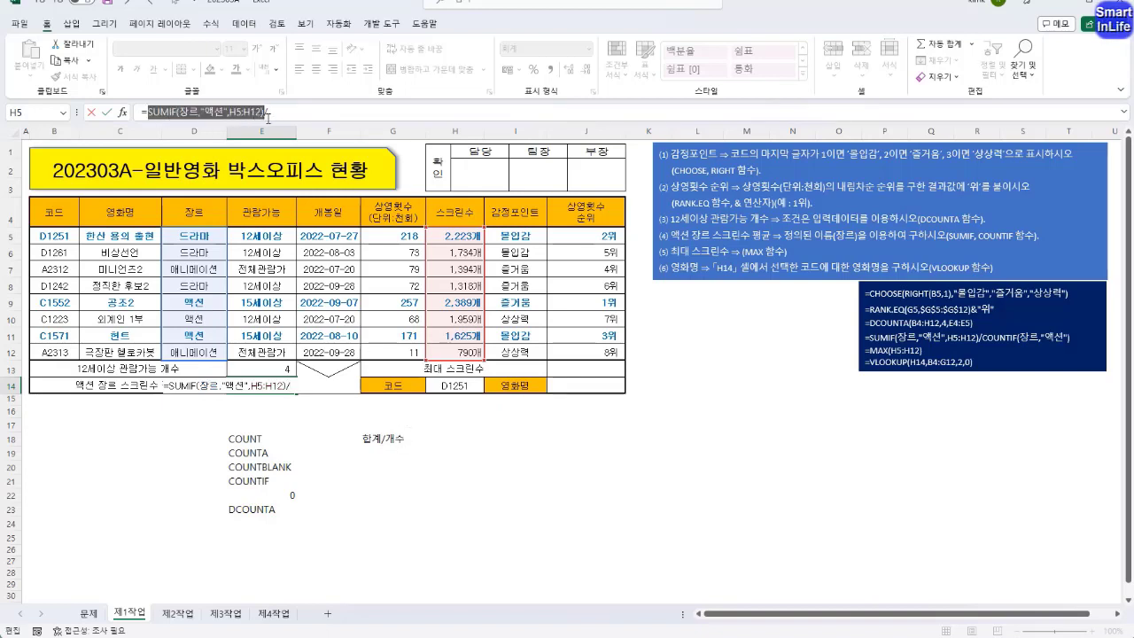
key("ctrl+c")
left_click(309, 112)
type("/")
key("ctrl+v")
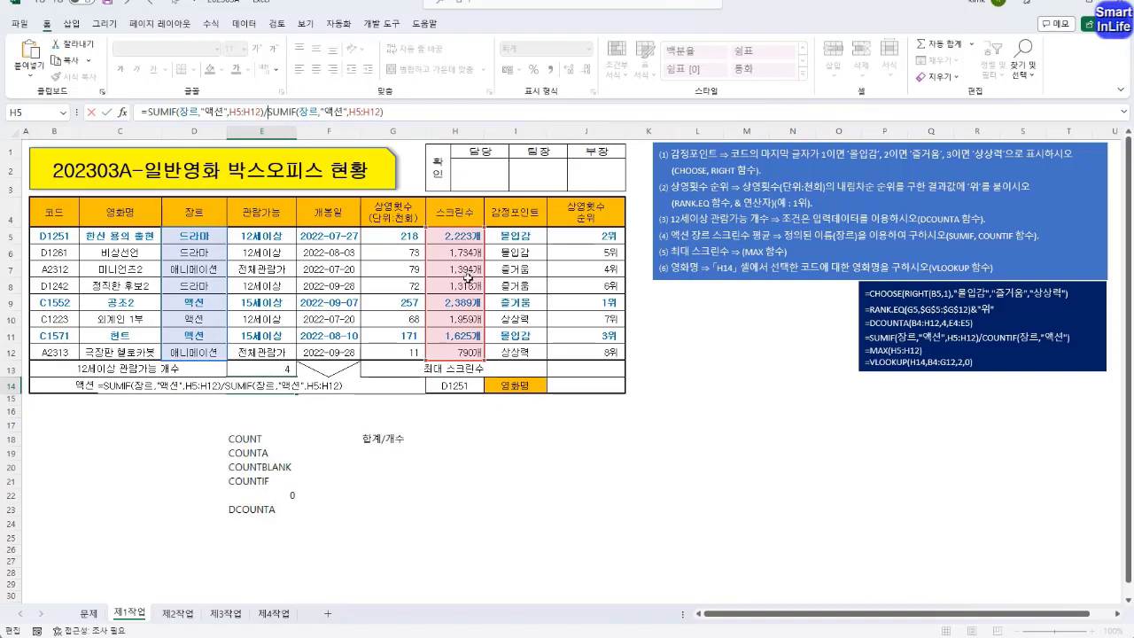
key("BackSpace")
key("BackSpace")
key("BackSpace")
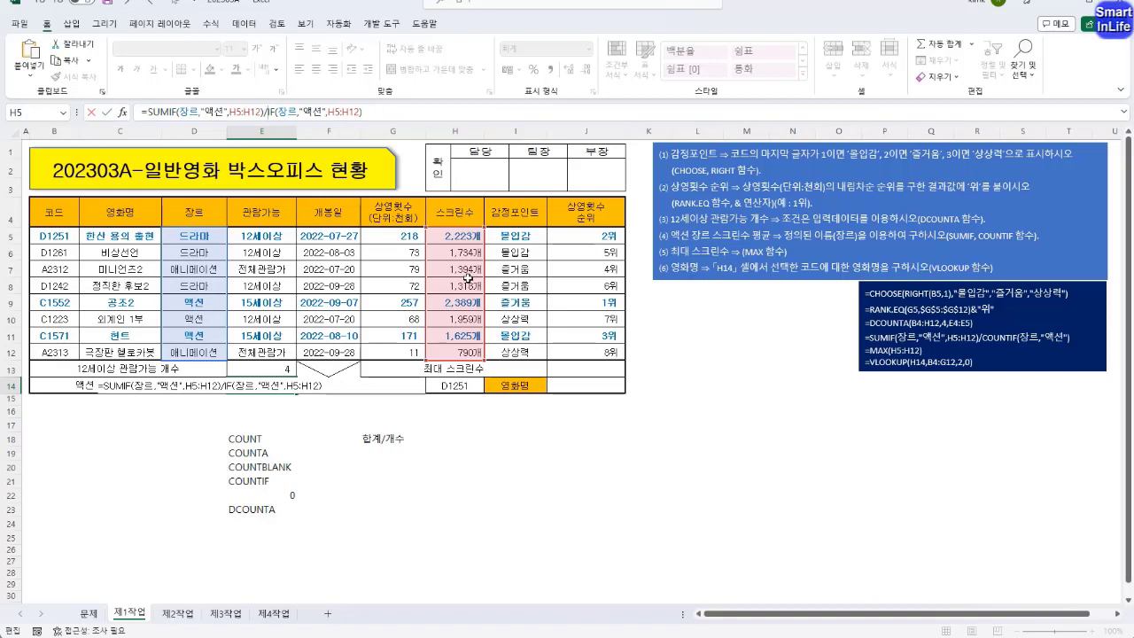
type("COUNT")
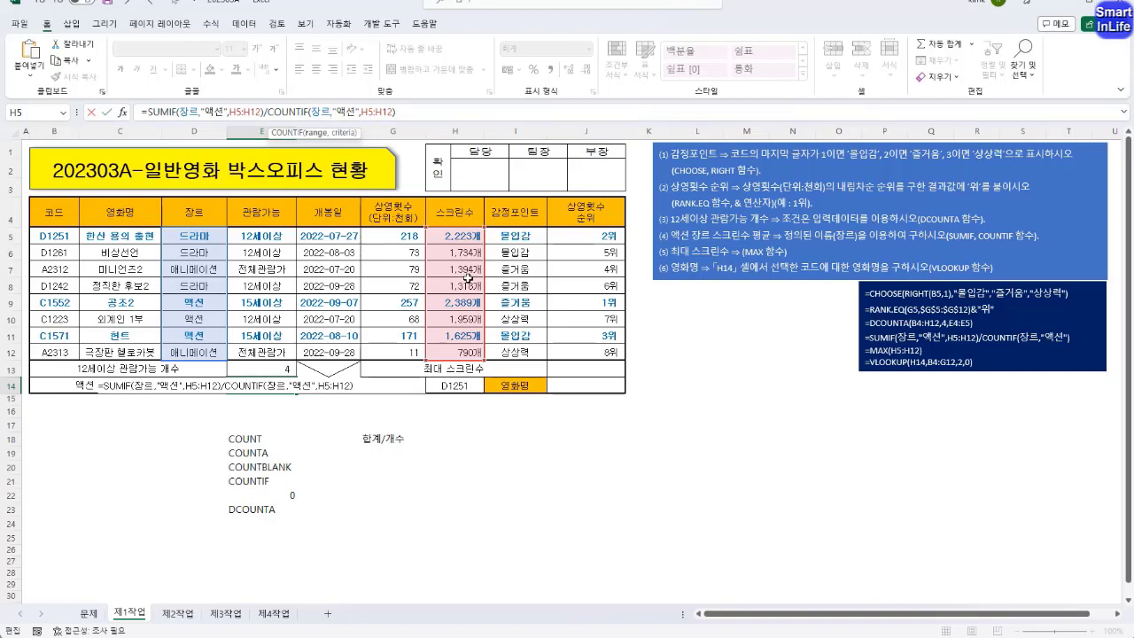
Check the COUNTIF arguments in E14, remove the extra H5:H12 argument and enter the formula =SUMIF(장르,"액션",H5:H12)/COUNTIF(장르,"액션")
left_click(316, 133)
left_click(342, 134)
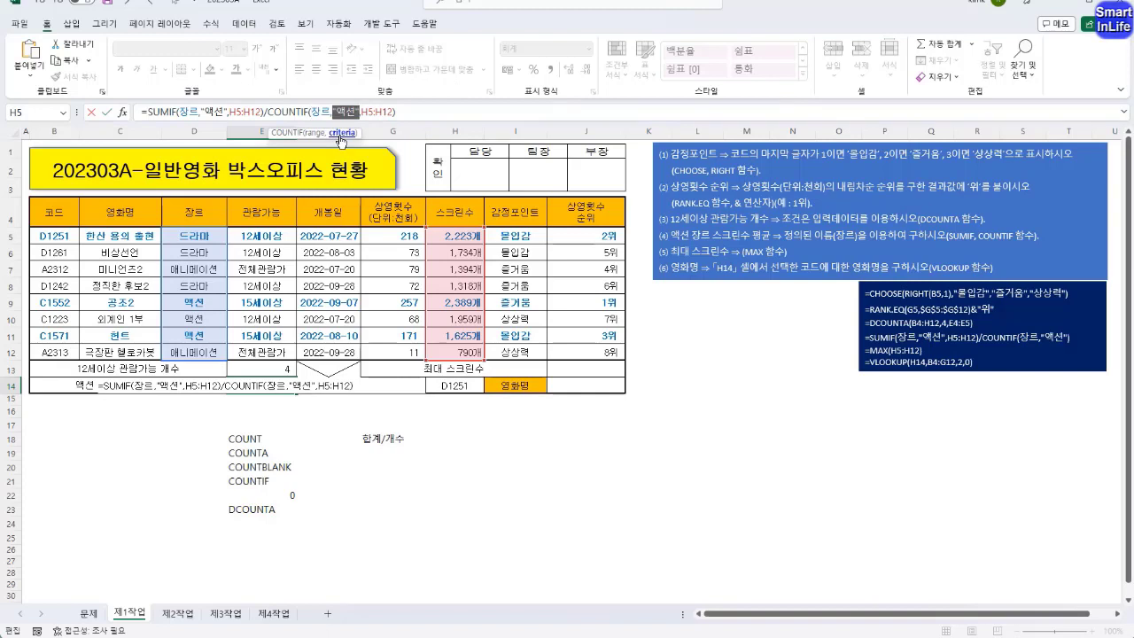
left_click(321, 112)
left_click(345, 113)
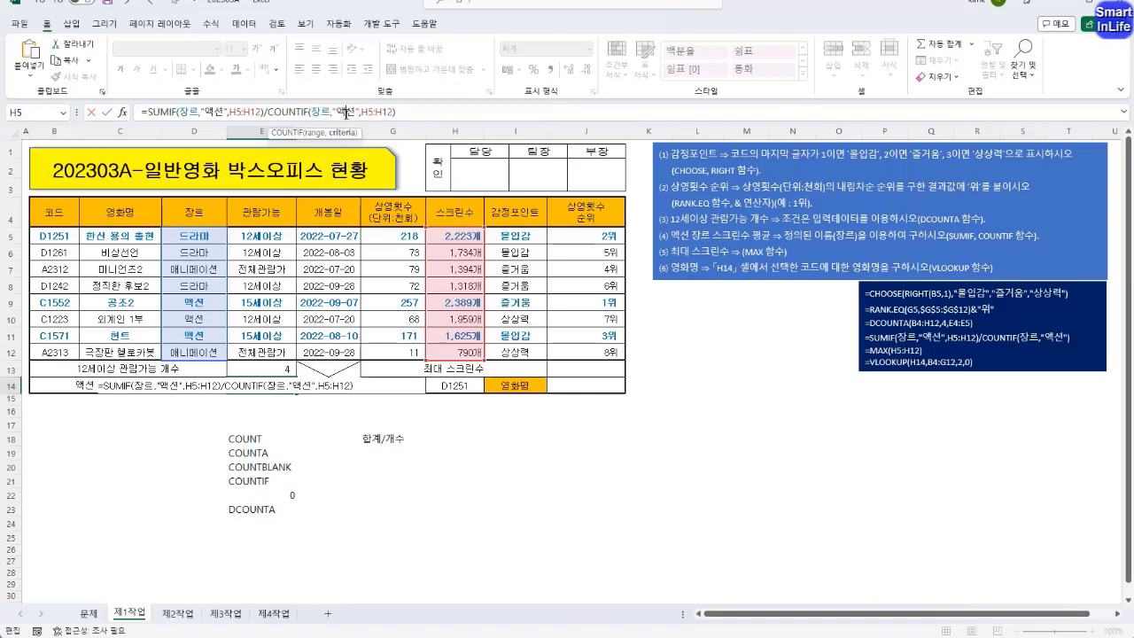
left_click(354, 134)
left_click(364, 113)
left_click_drag(359, 112, 393, 111)
key("Delete")
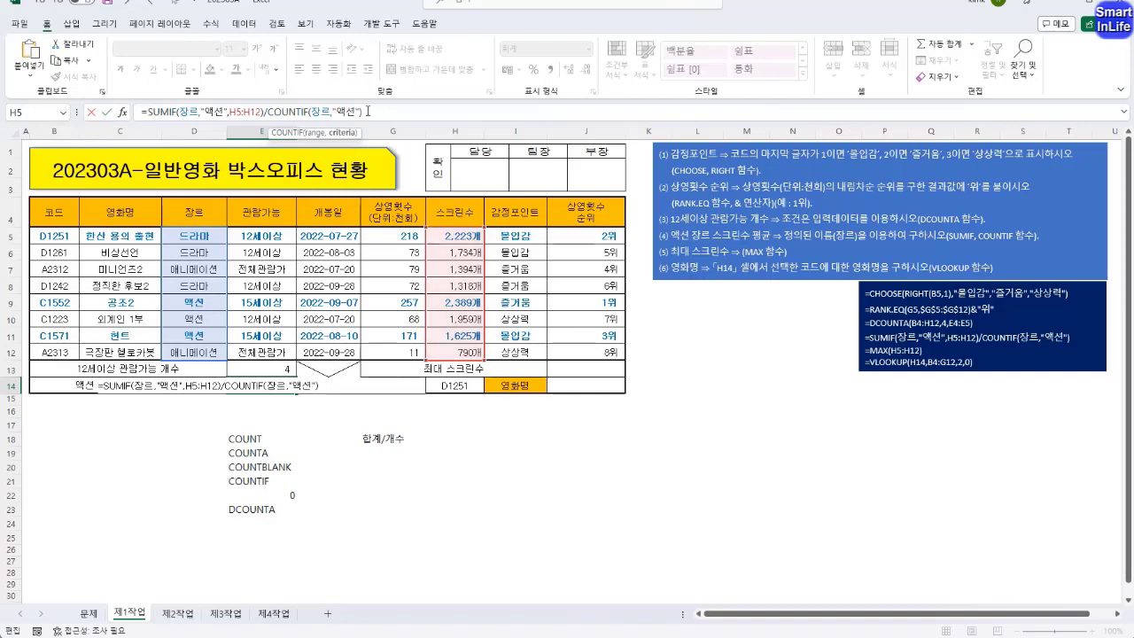
key("Return")
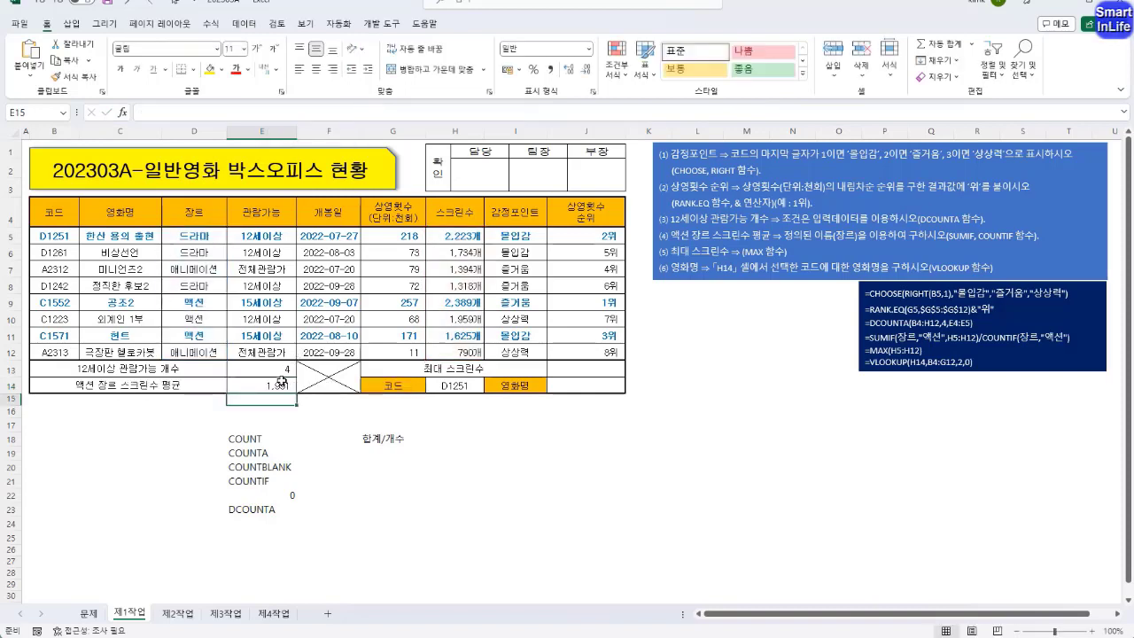
left_click(280, 382)
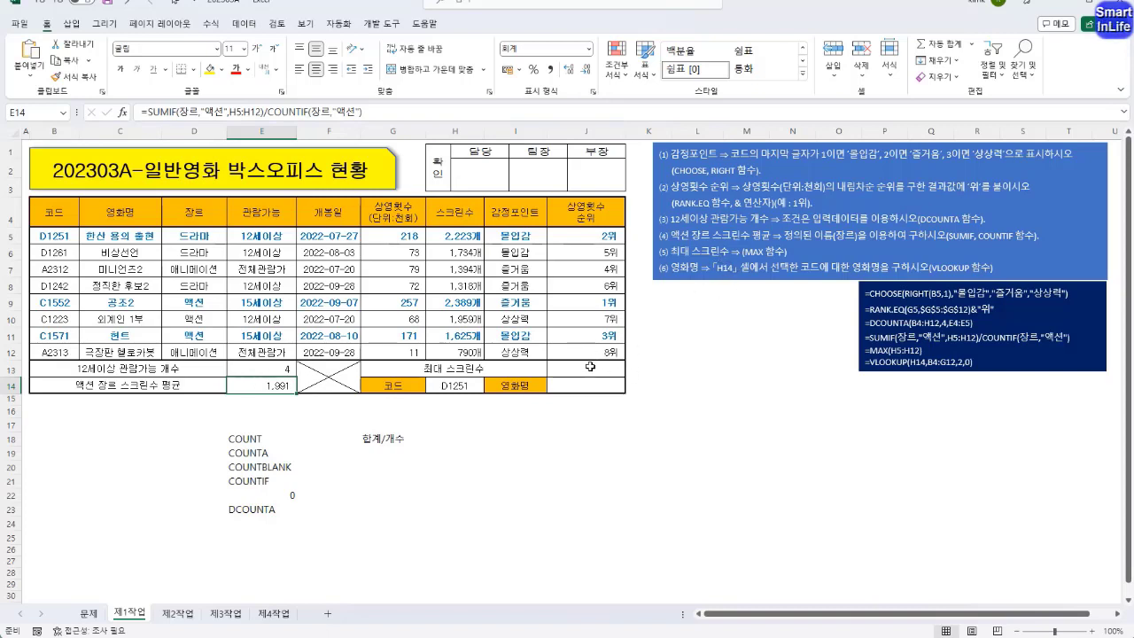
Note the function names MAX in K13 and LARGE in K14 beside the summary table
left_click(663, 372)
type("MAX")
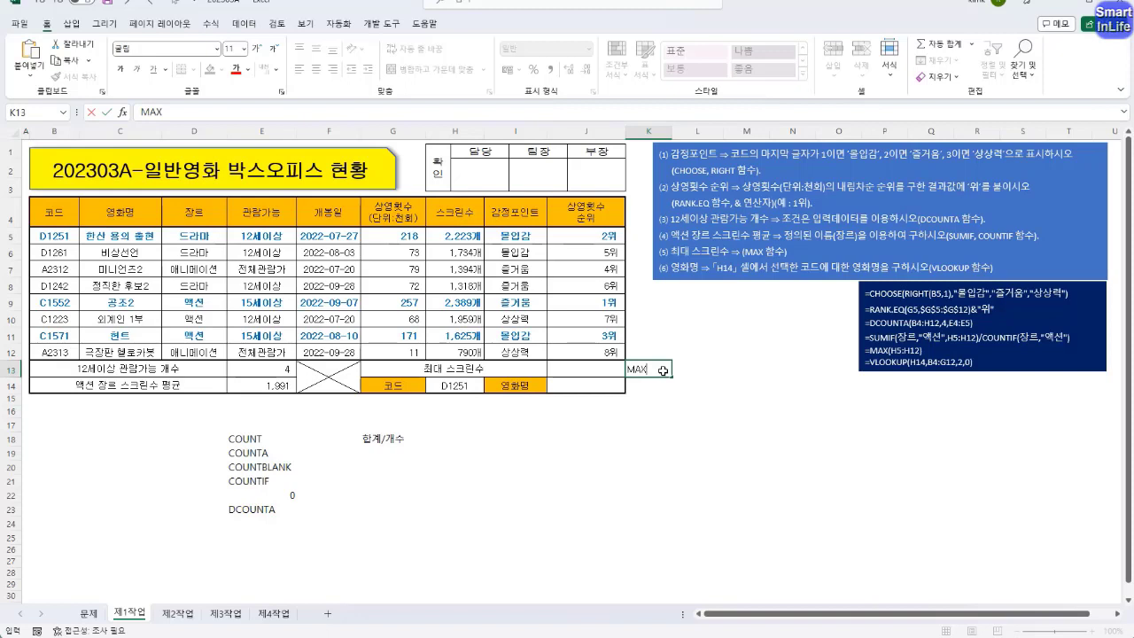
key("Return")
type("LARGE")
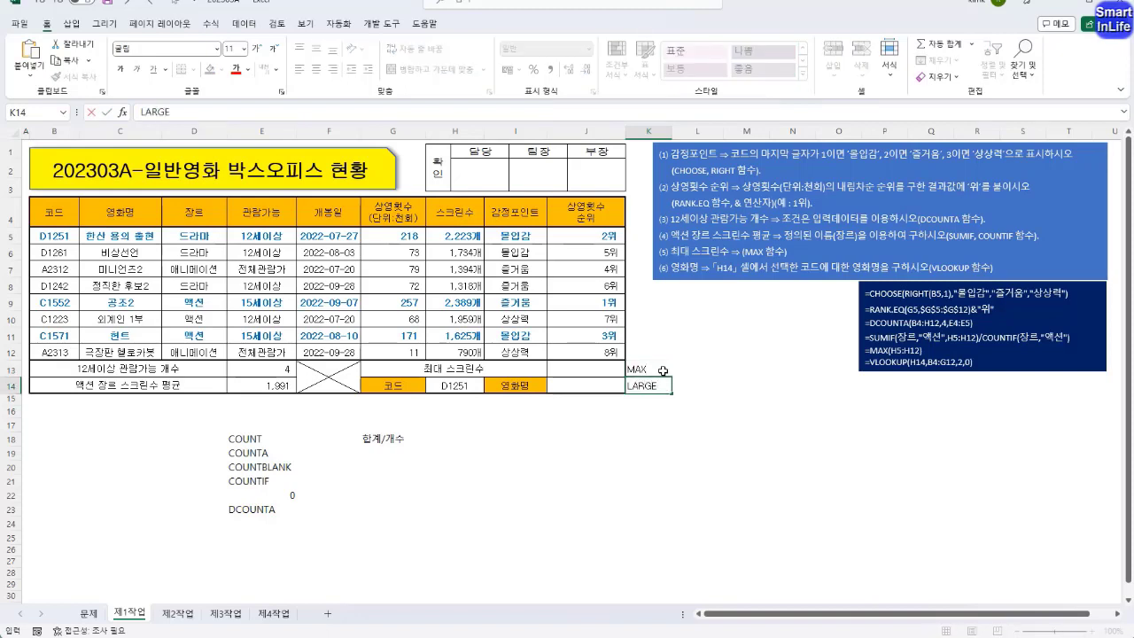
left_click(662, 371)
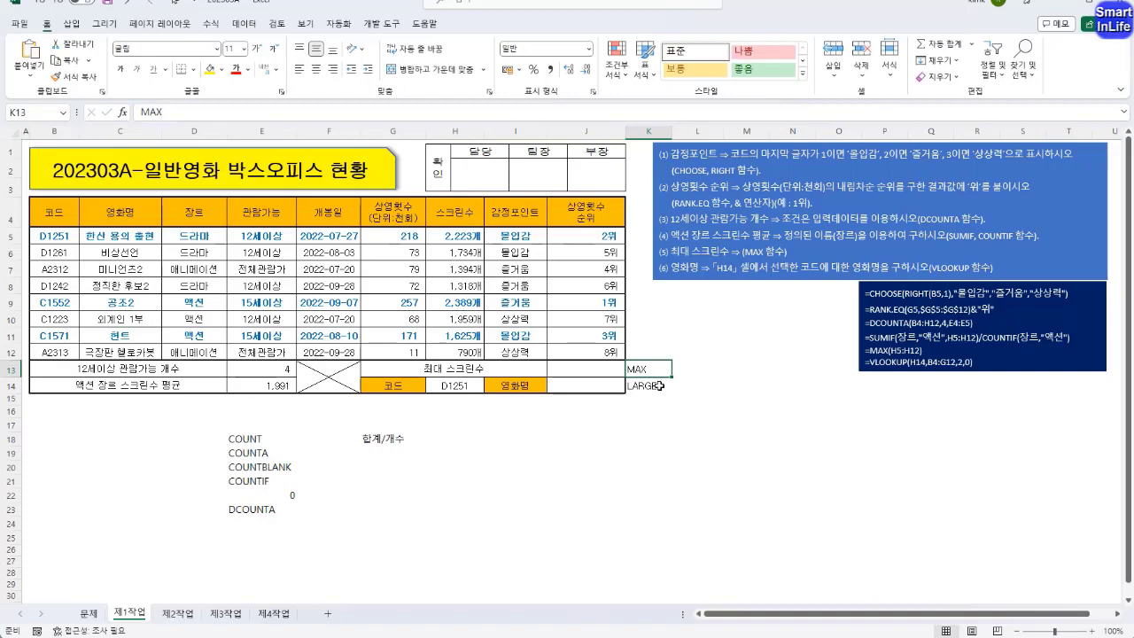
left_click(659, 387)
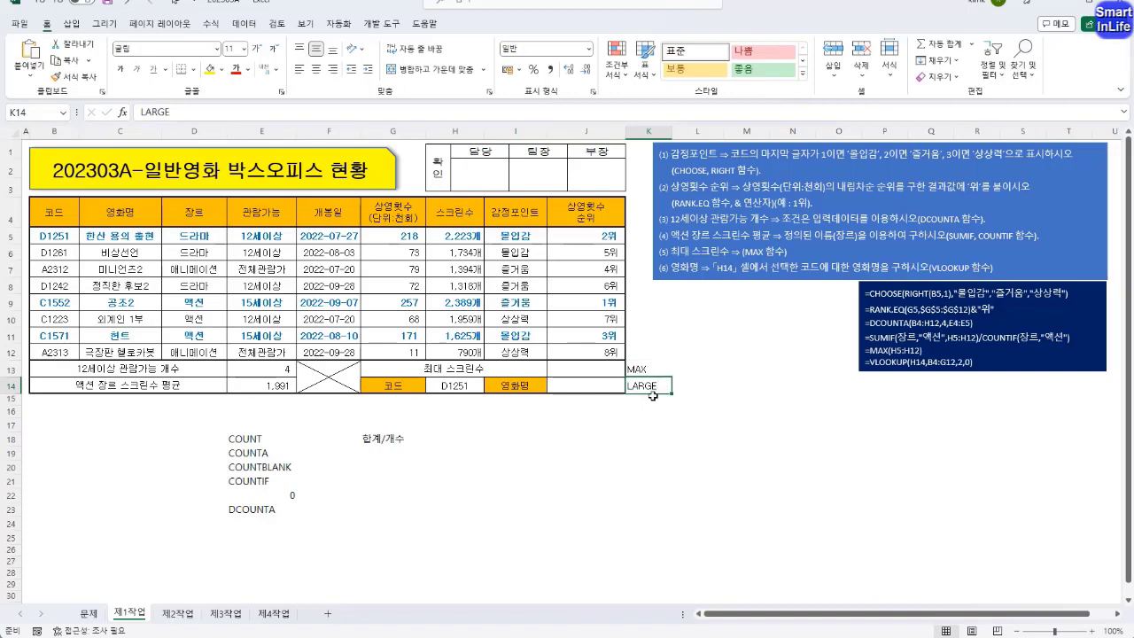
Enter a MAX formula over the 스크린수 range H5:H12 in J13 for 최대 스크린수
left_click(609, 366)
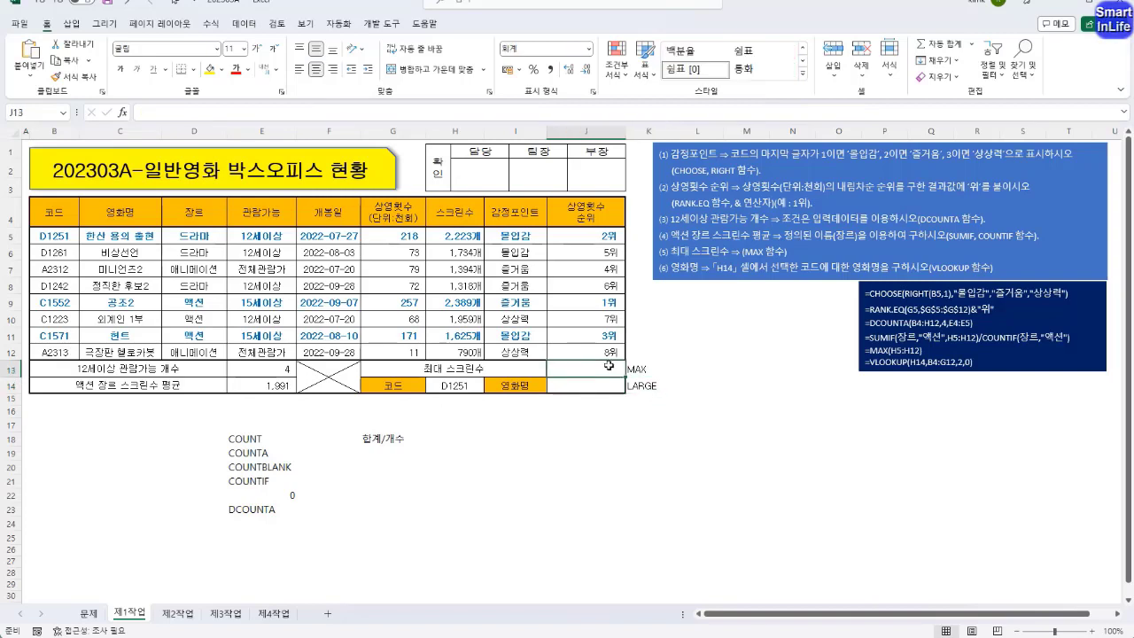
type("=MAX(")
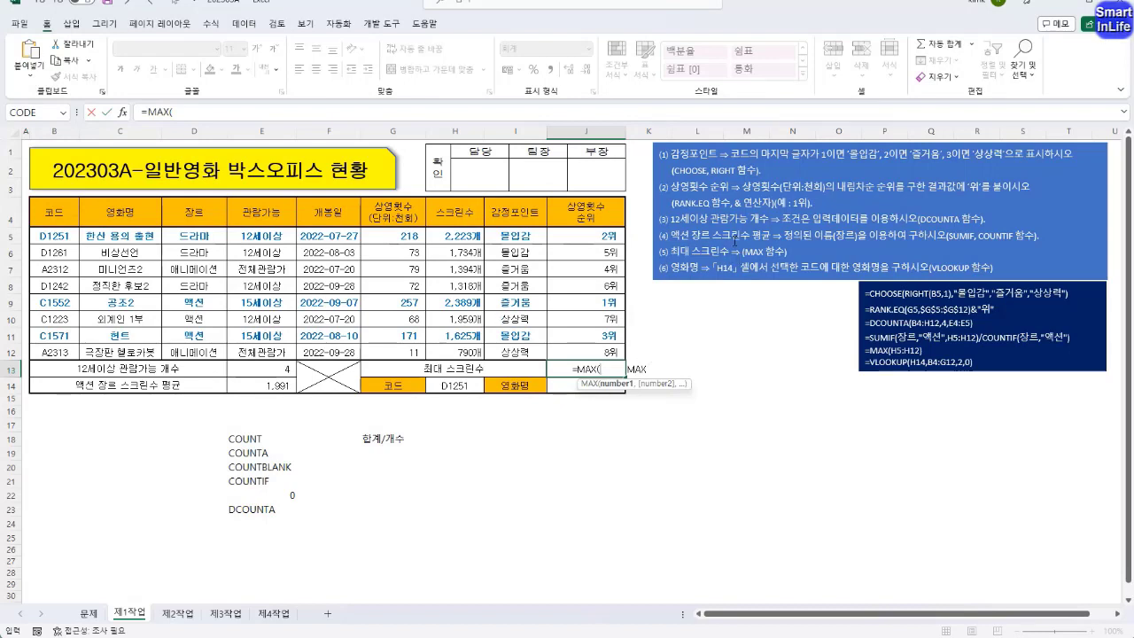
left_click_drag(470, 235, 465, 347)
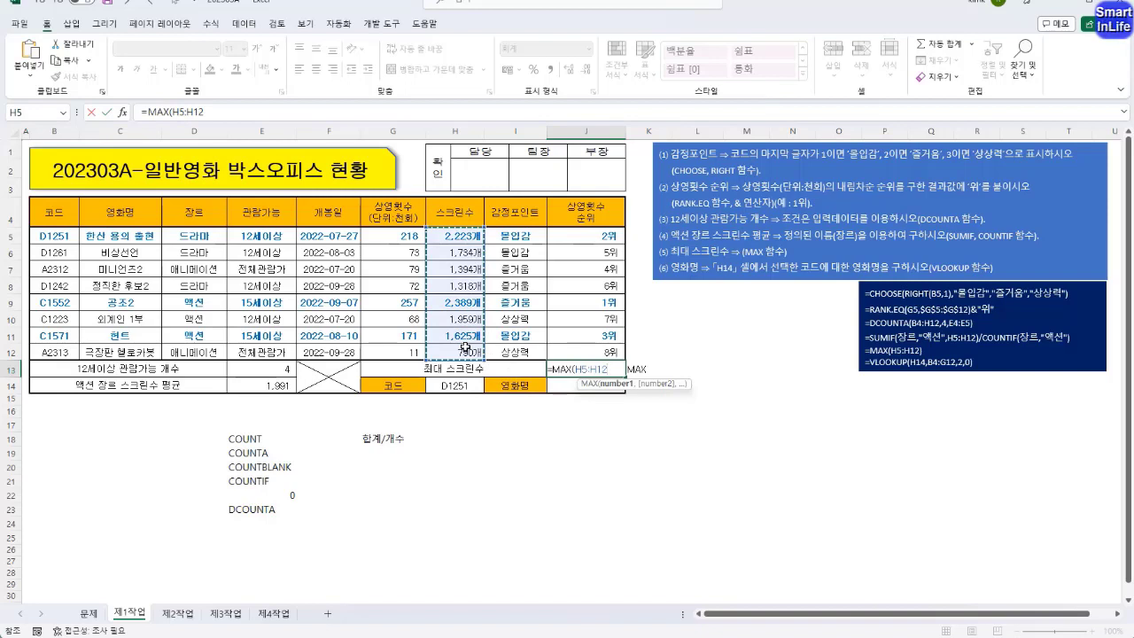
key("Return")
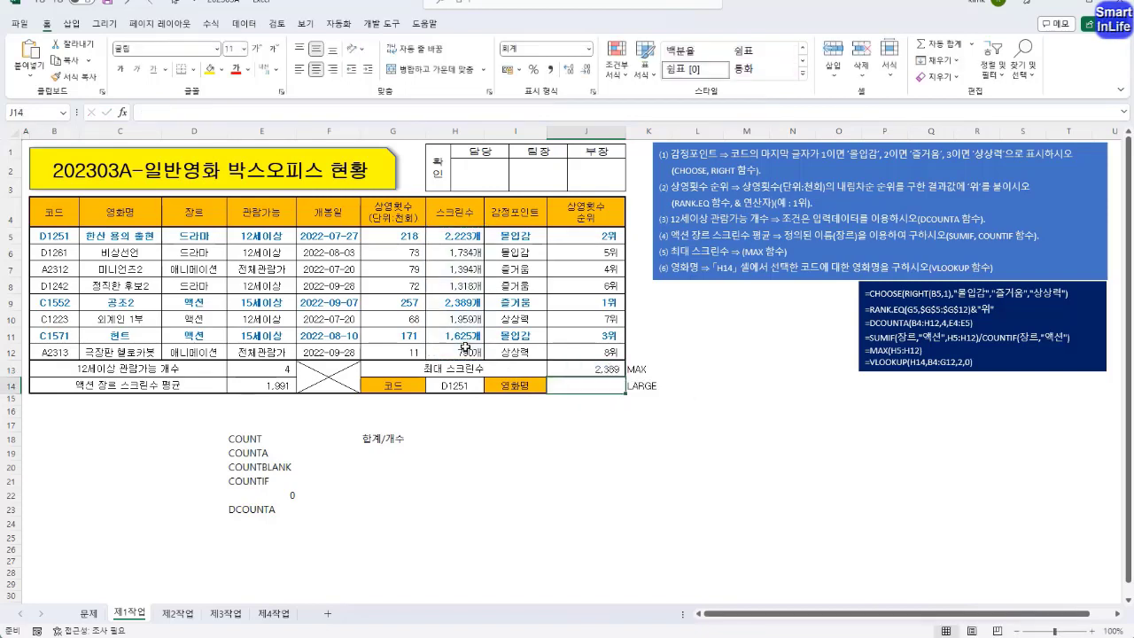
Turn the LARGE note in K14 into the formula =LARGE(H5:H12,1) to find the largest 스크린수
double_click(632, 387)
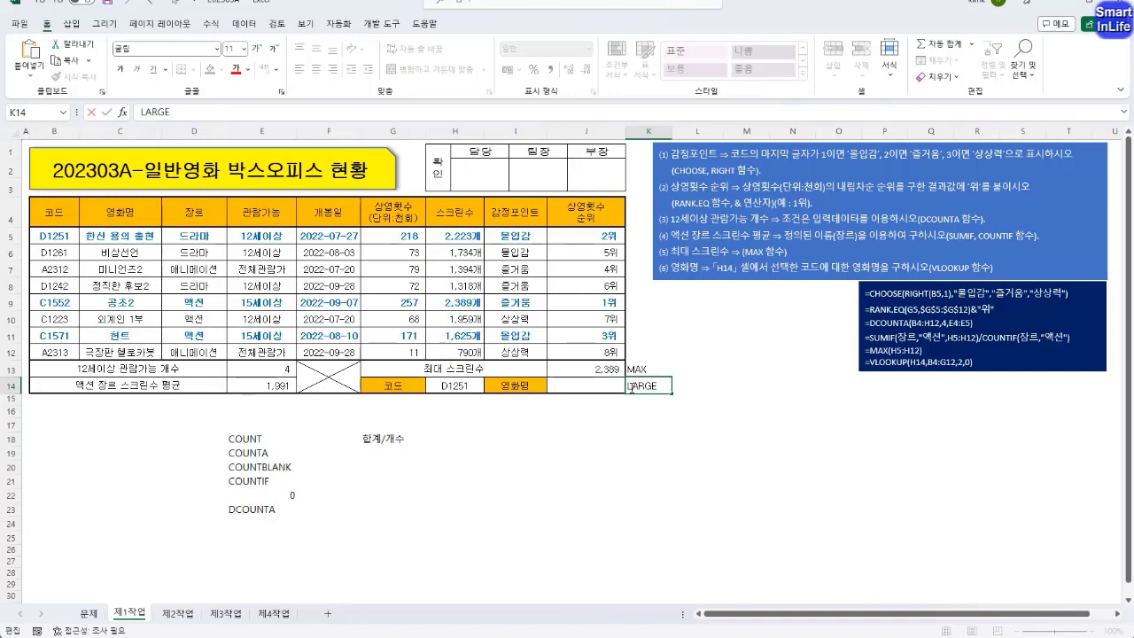
type("=")
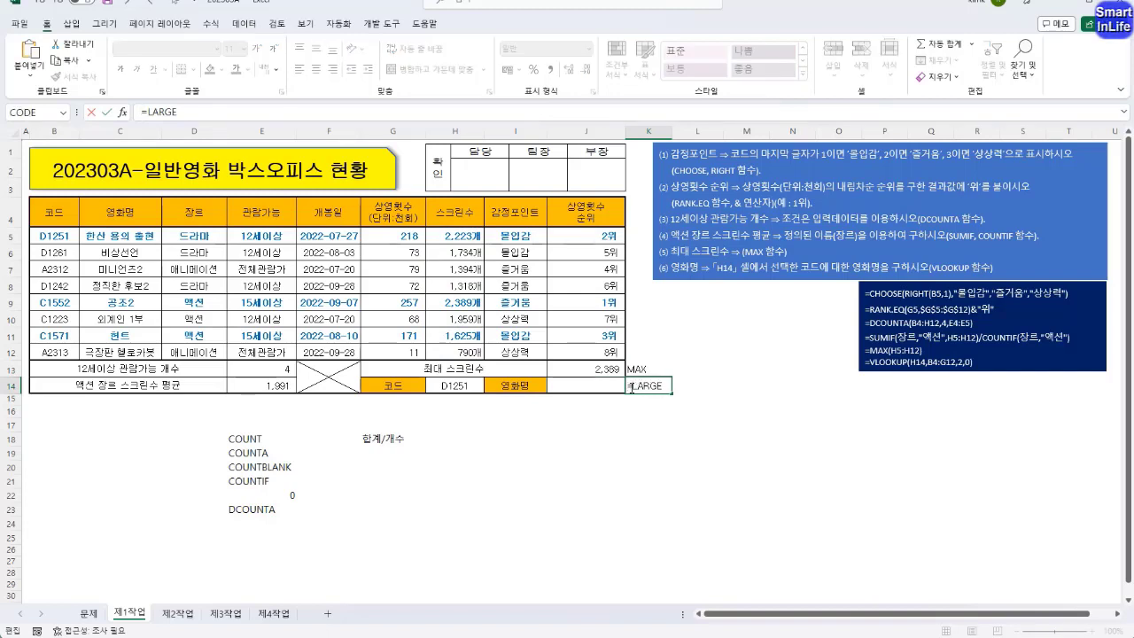
type("(")
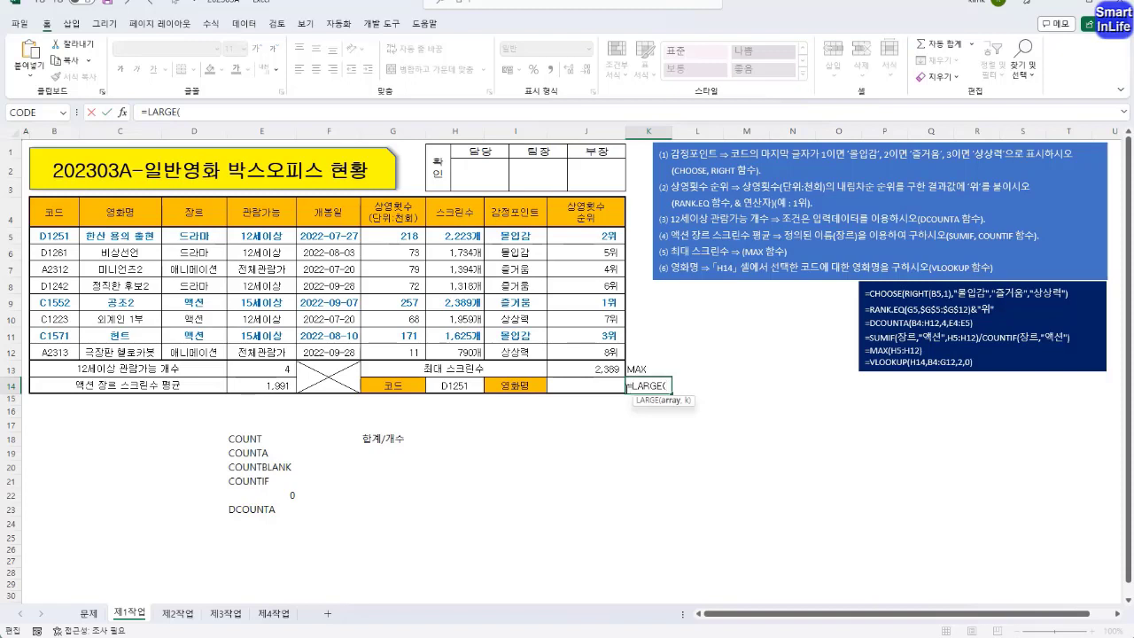
left_click_drag(471, 232, 480, 348)
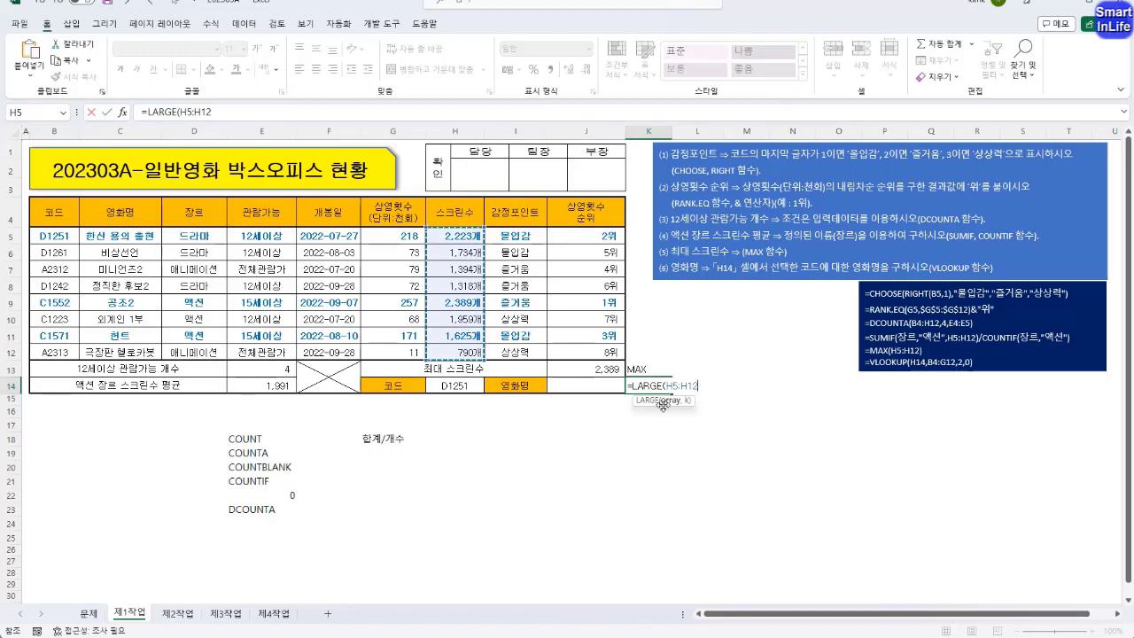
type(",")
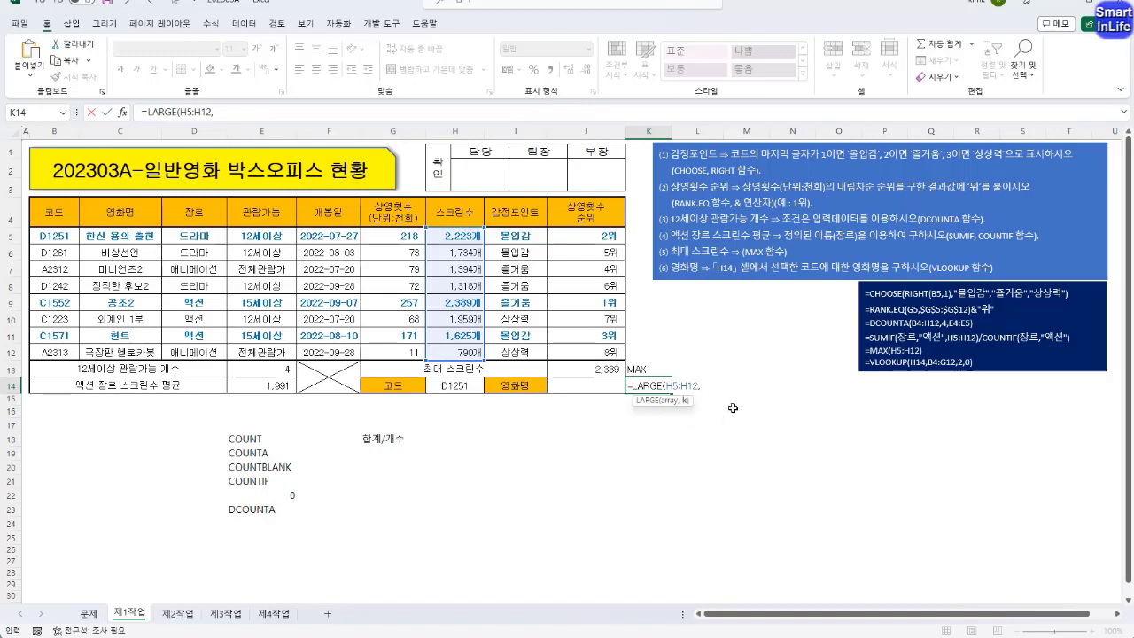
type("1)")
key("Return")
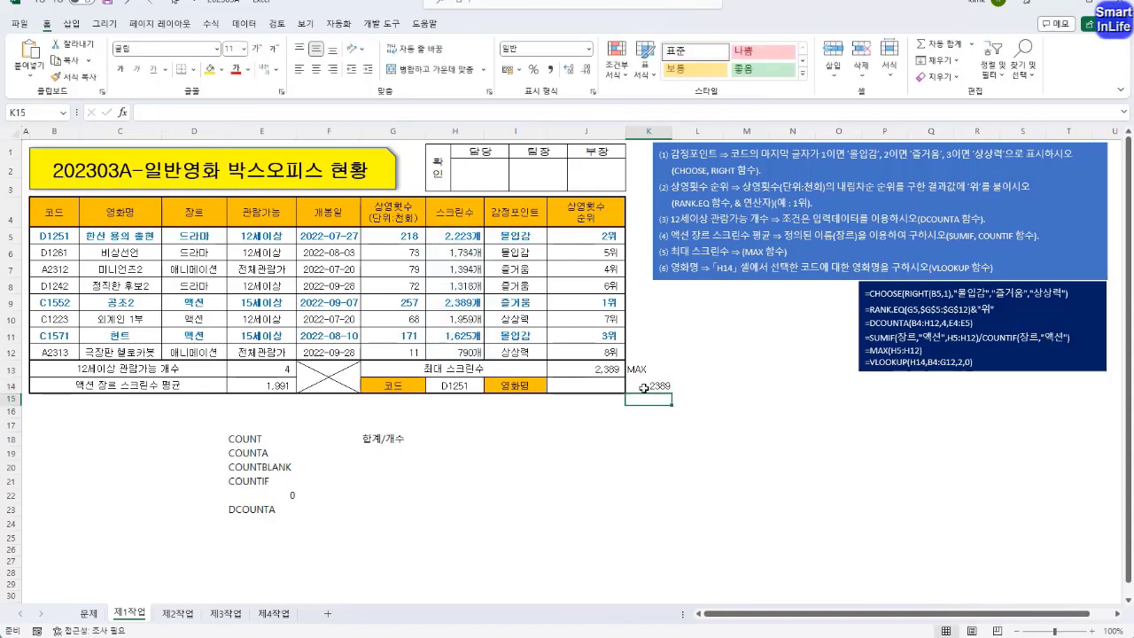
Enter the formula =VLOOKUP(H14,B5:J12,2,FALSE) in J14 to look up the 영화명 for the code selected in H14
left_click(598, 381)
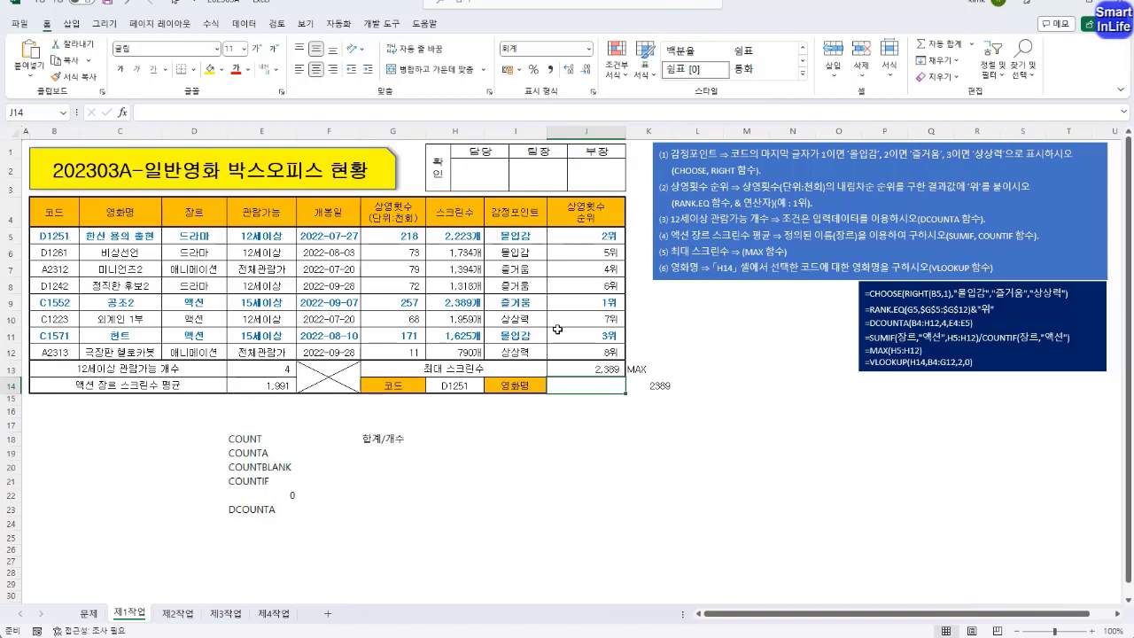
type("=")
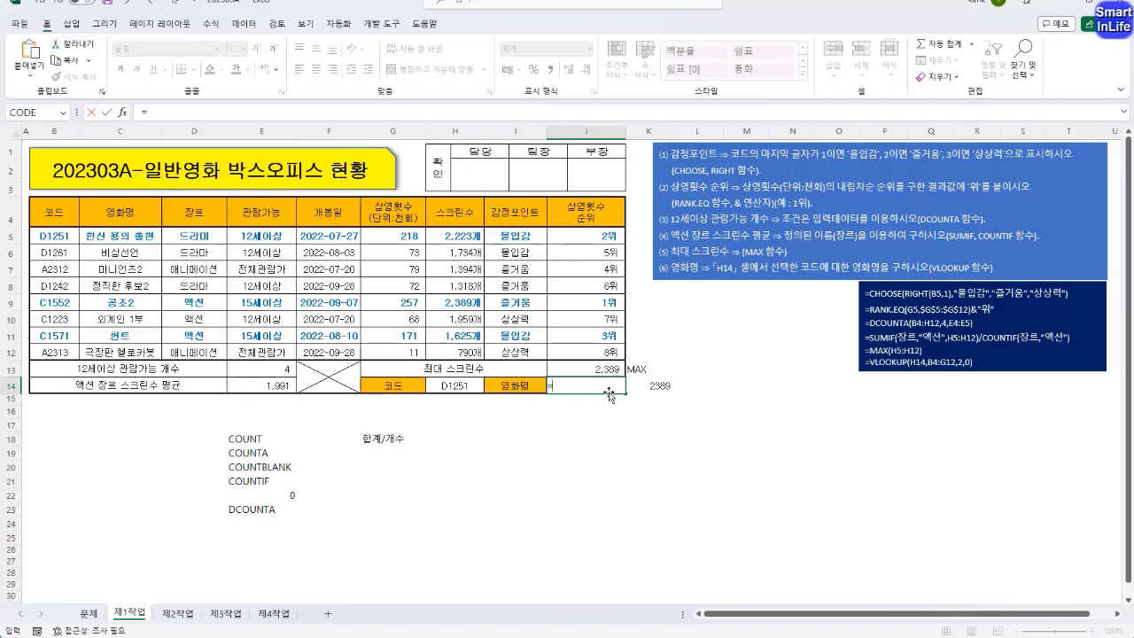
type("VLOO")
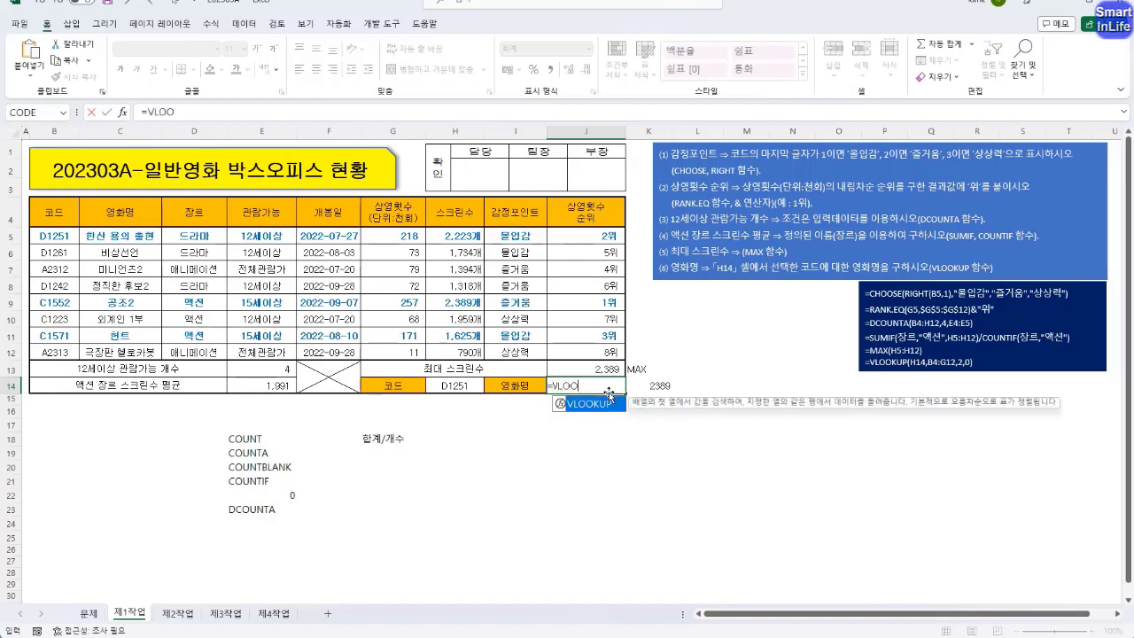
key("Tab")
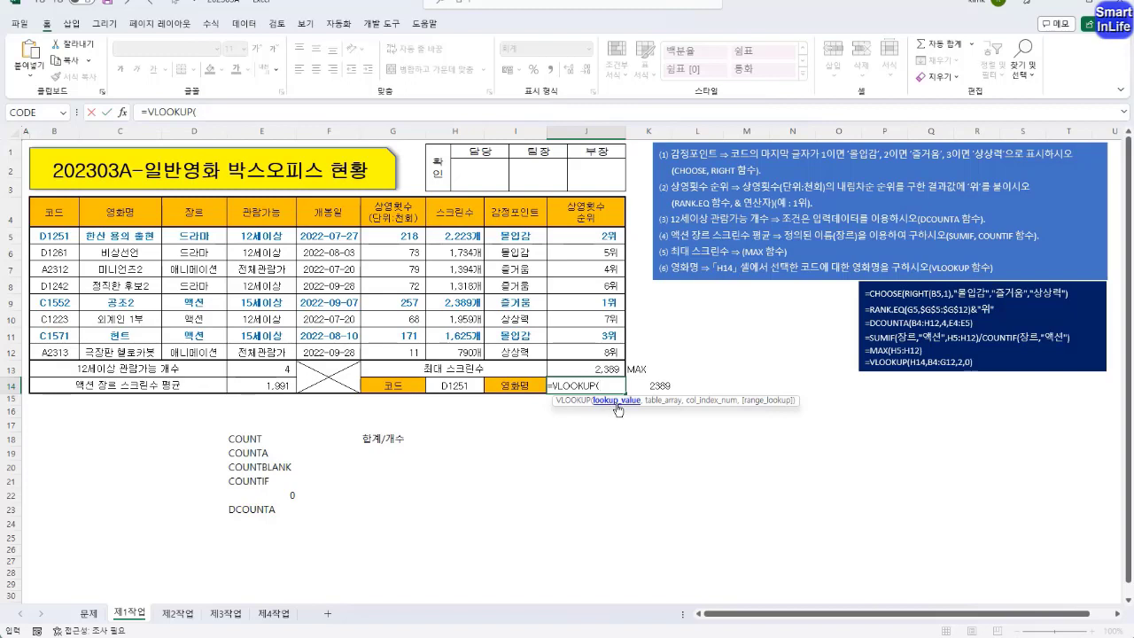
left_click(462, 386)
left_click(462, 387)
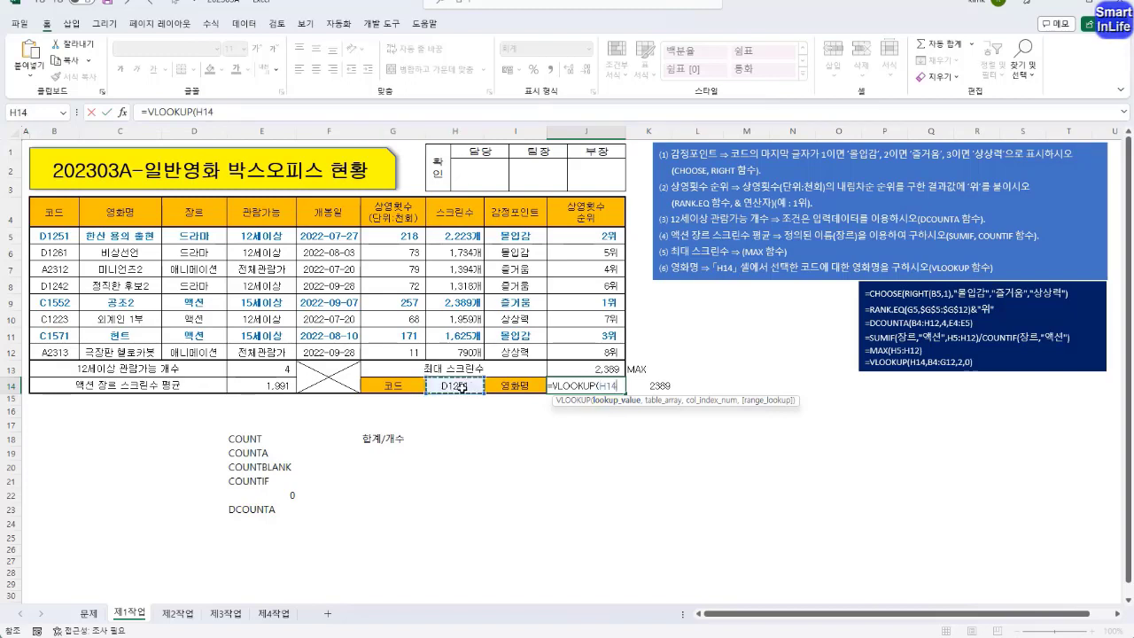
type(",")
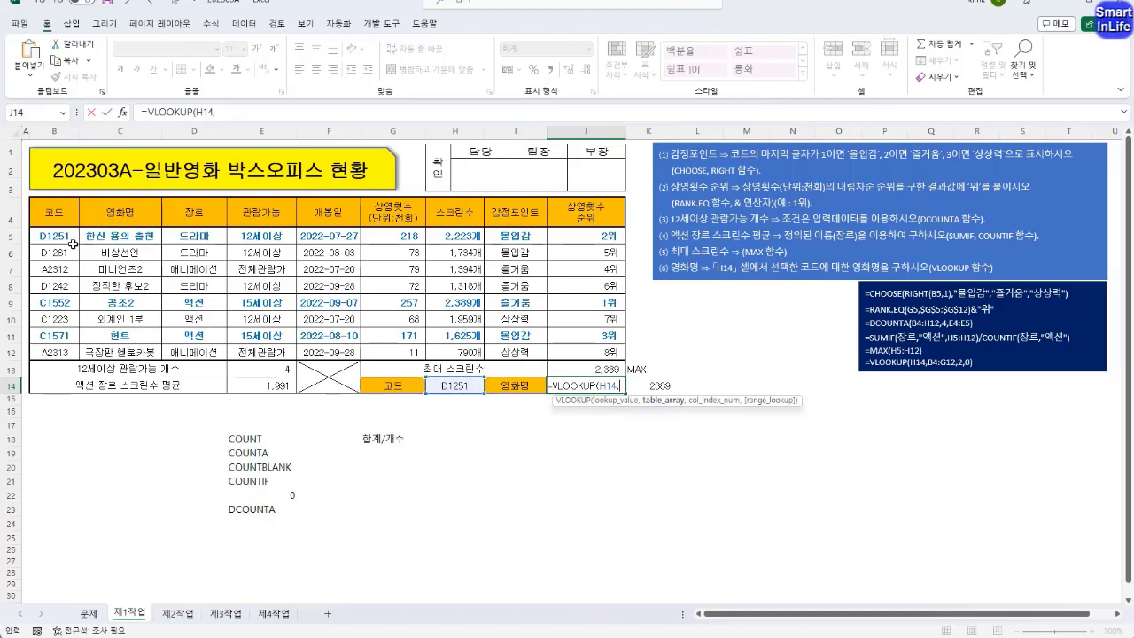
left_click_drag(65, 239, 579, 352)
type(",")
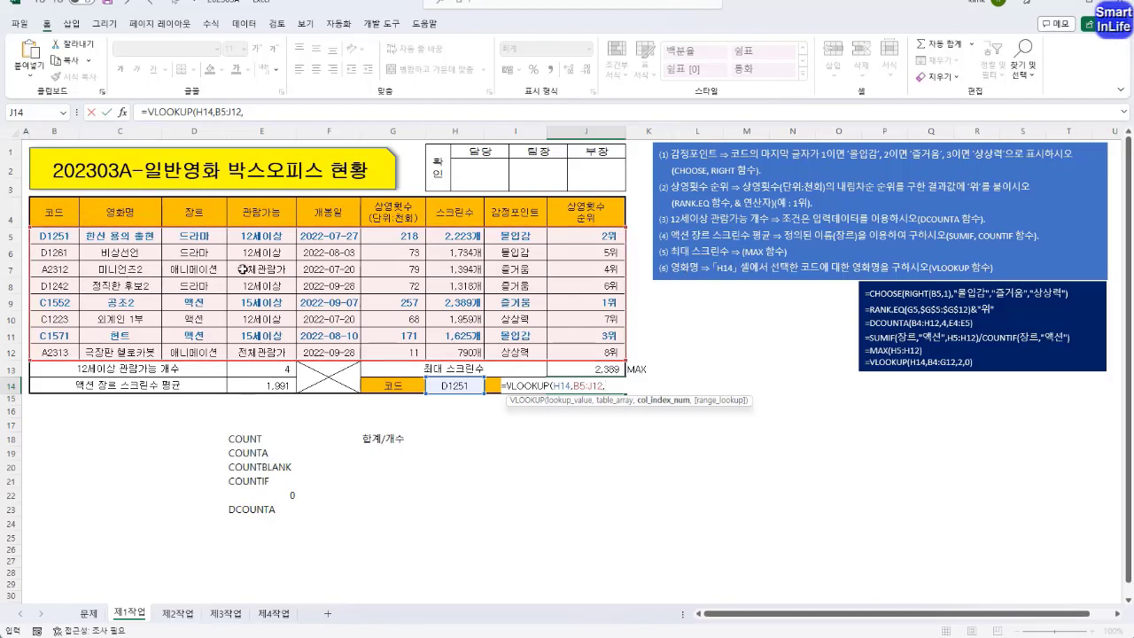
type("2,")
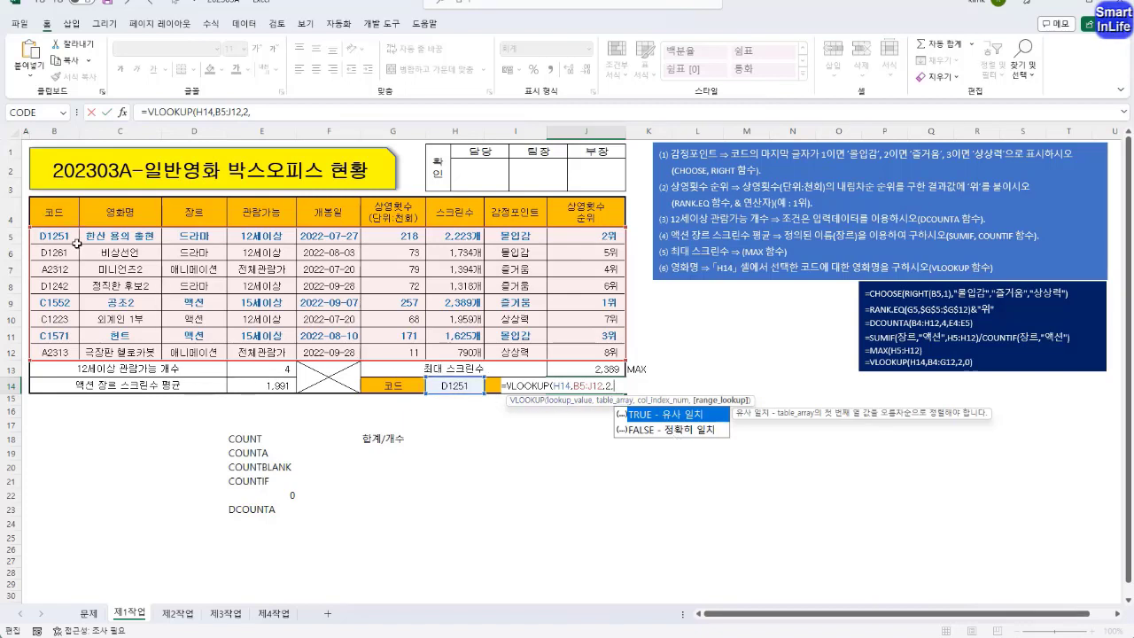
left_click(681, 432)
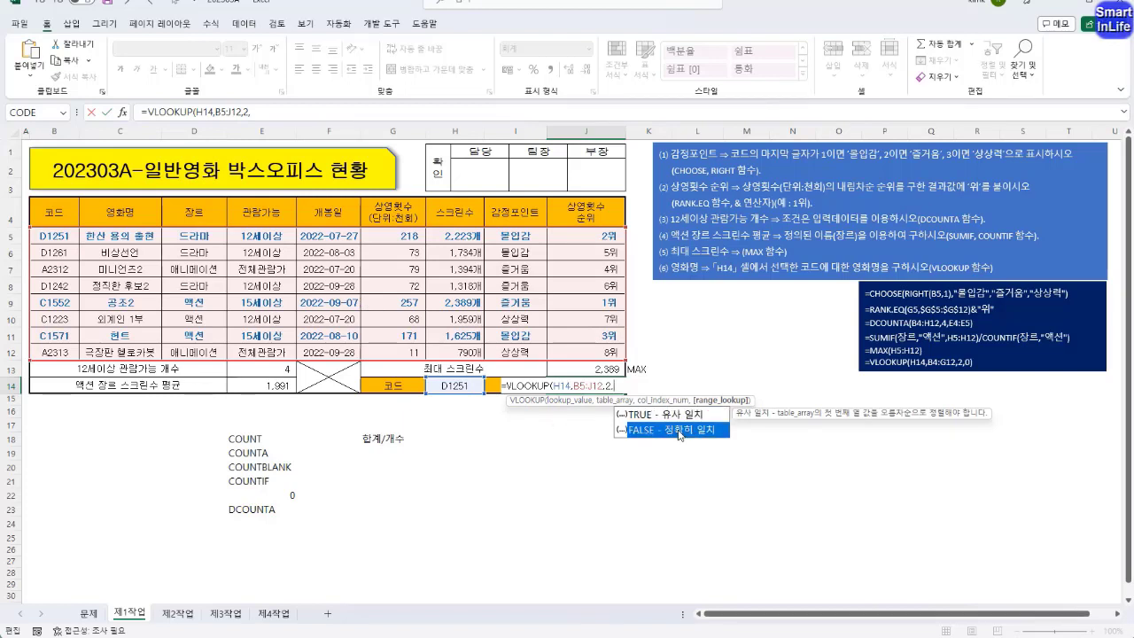
double_click(680, 431)
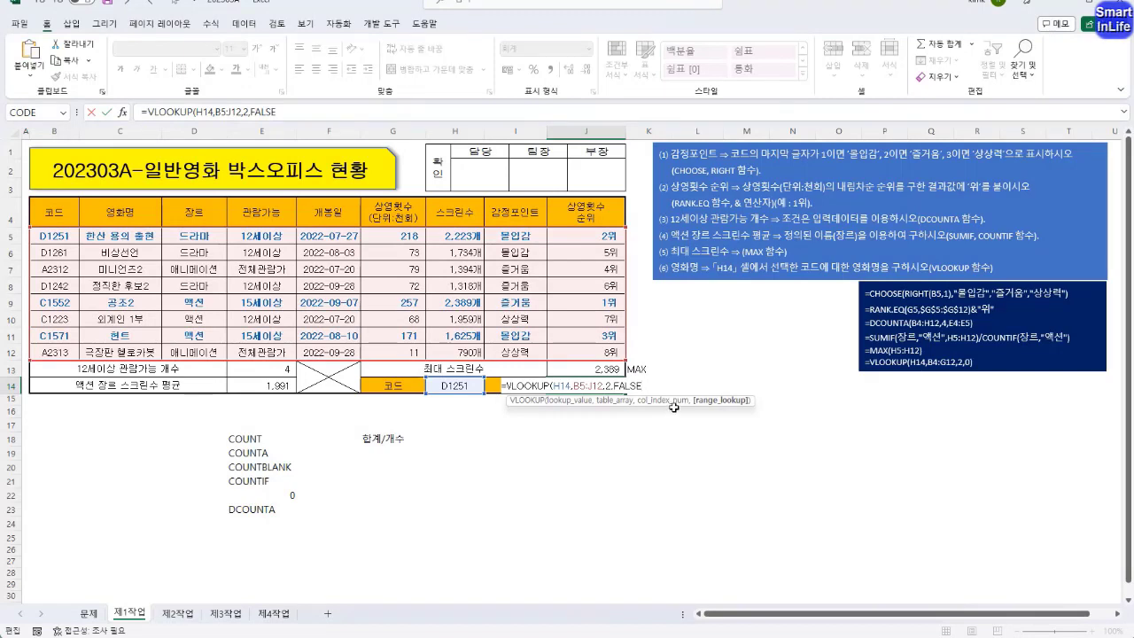
type(")")
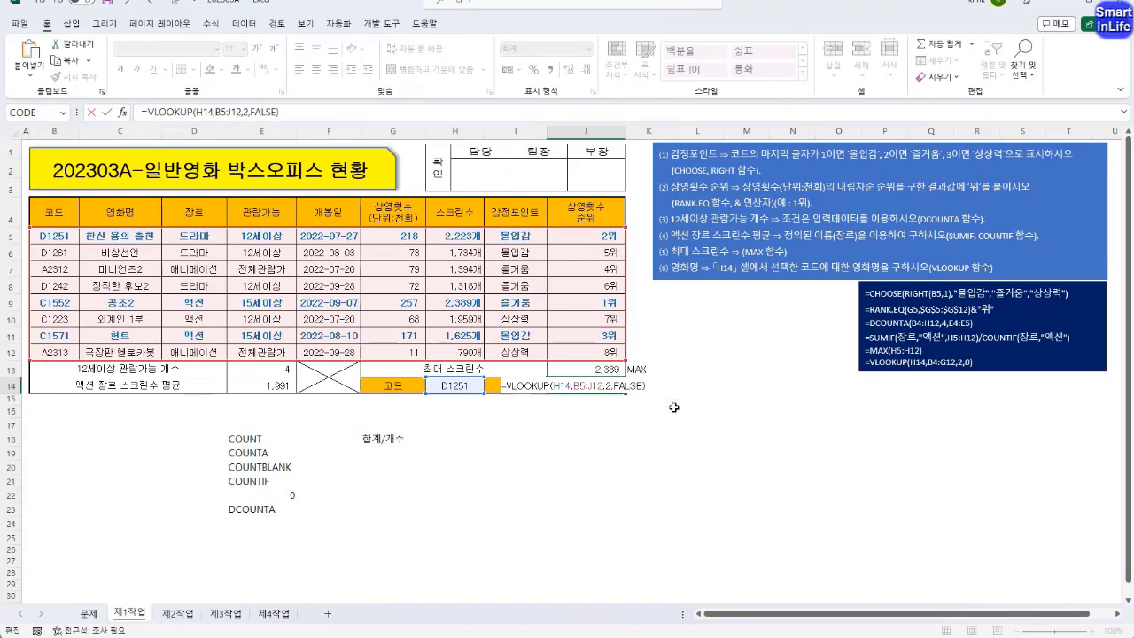
key("Return")
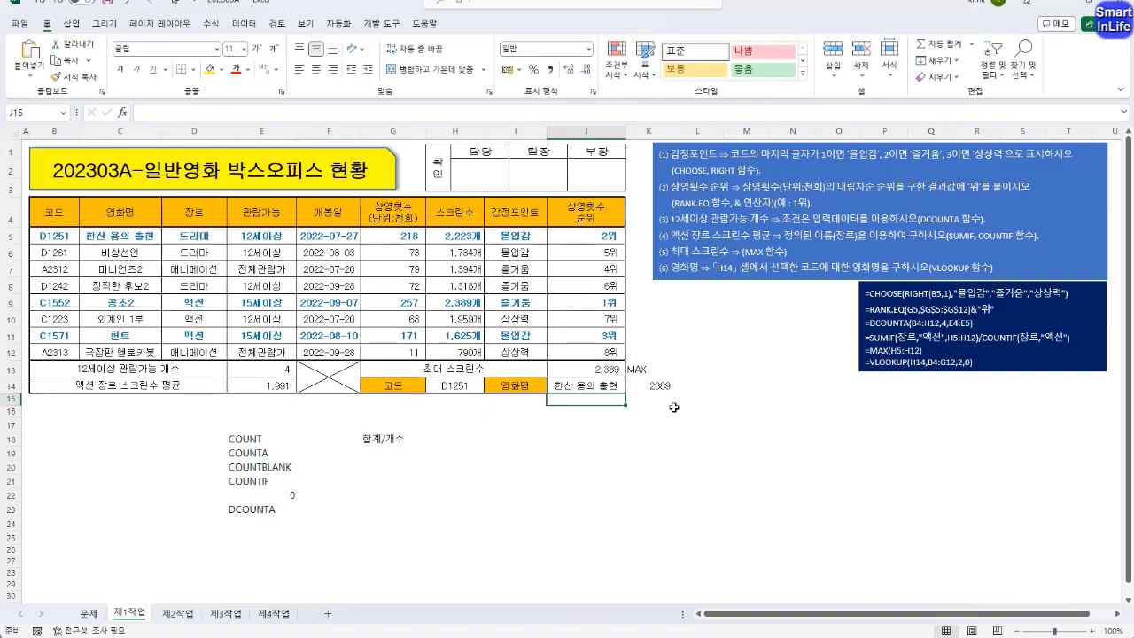
Choose code D1242 in H14 to test the 영화명 lookup and check the formula in J14
left_click(470, 387)
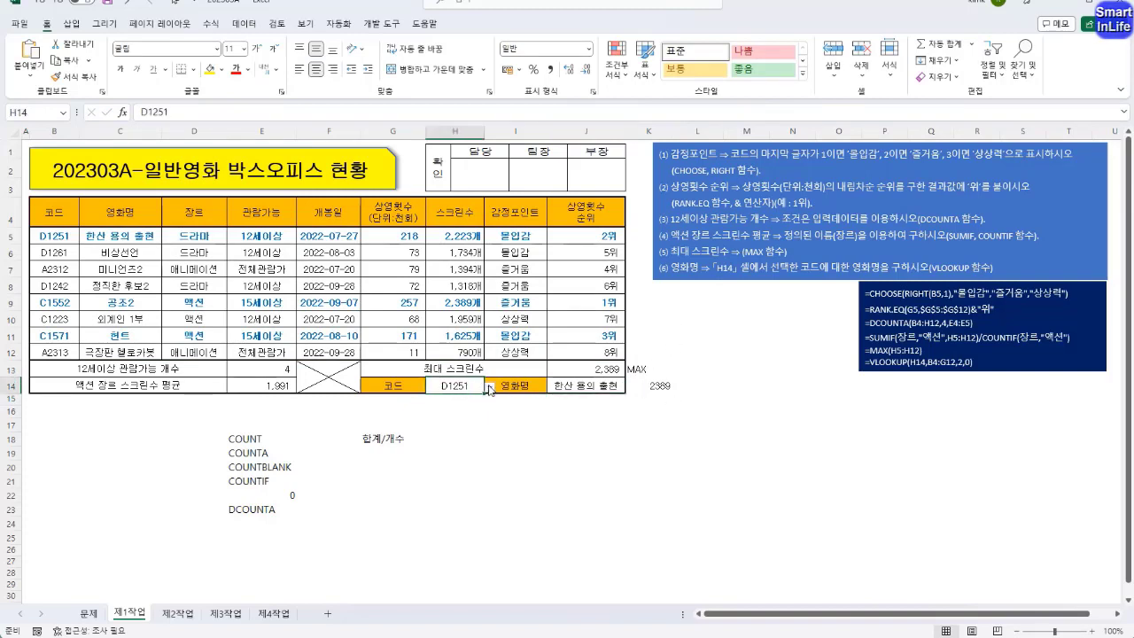
left_click(488, 388)
left_click(453, 450)
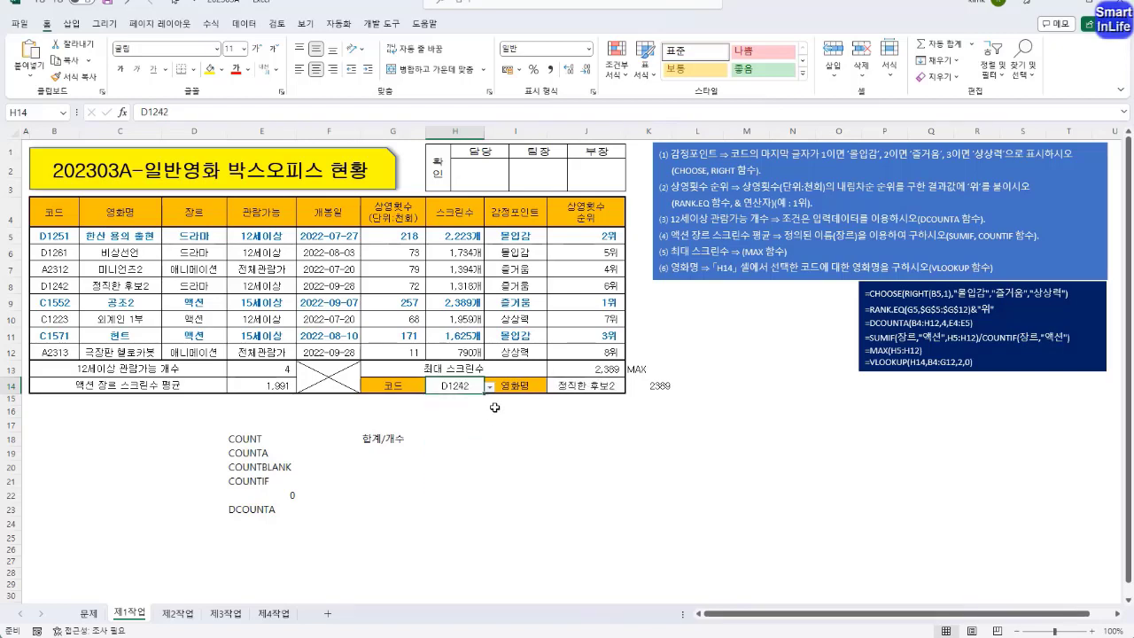
left_click(574, 388)
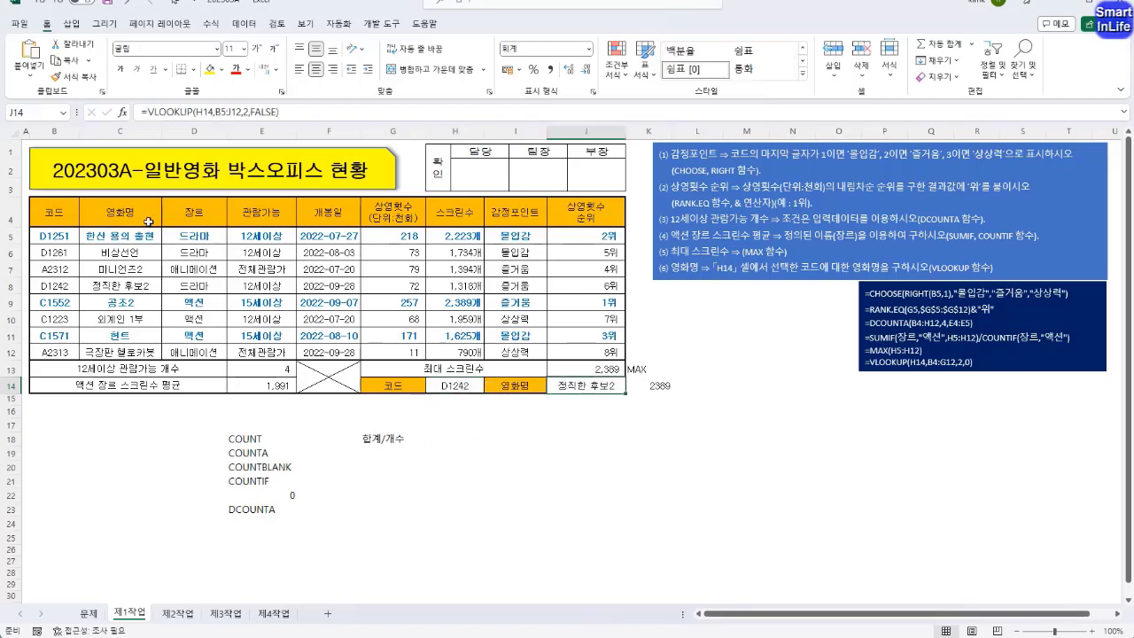
left_click(631, 423)
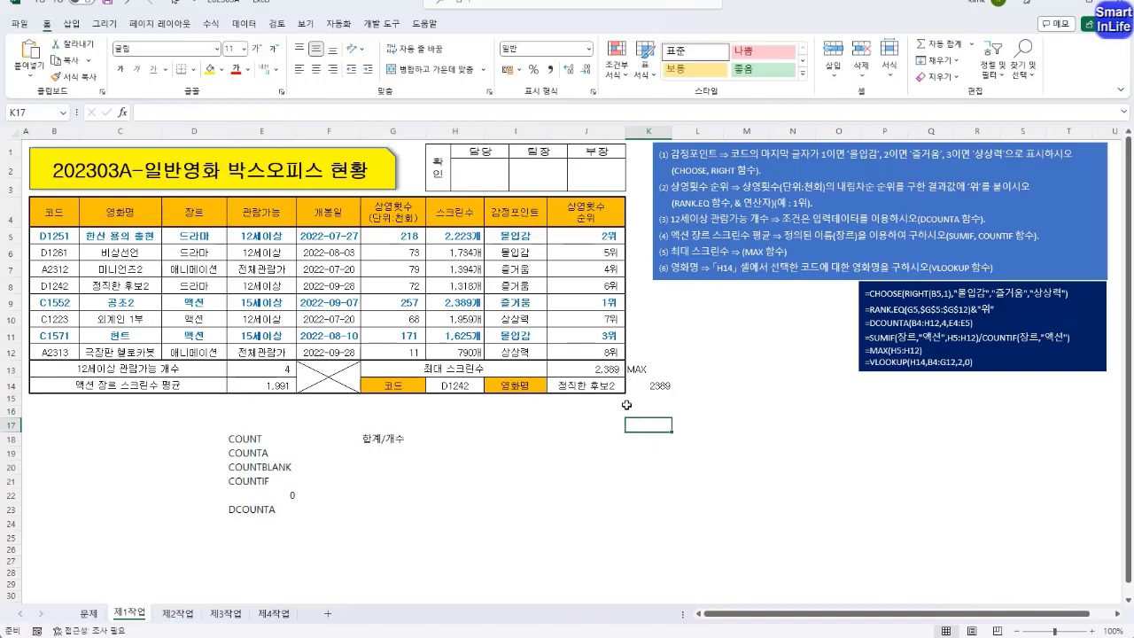